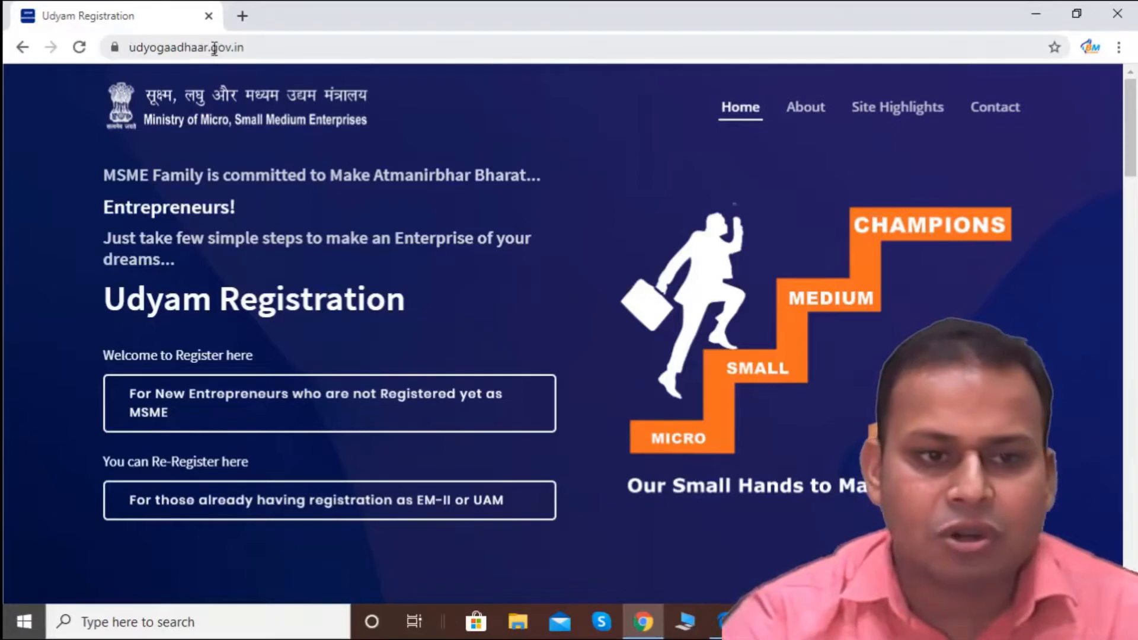
# - On the Udyam home page, choose 'For New Entrepreneurs who are not Registered yet as MSME'
pyautogui.moveTo(249, 47); pyautogui.dragTo(133, 39)
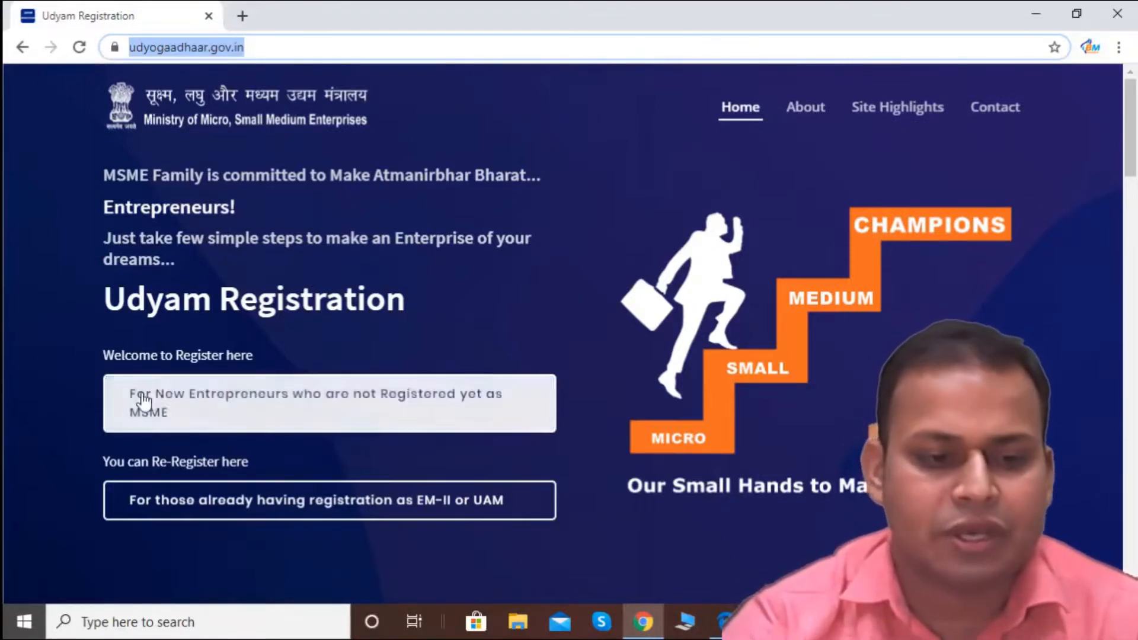
pyautogui.scroll(-1, 70, 389)
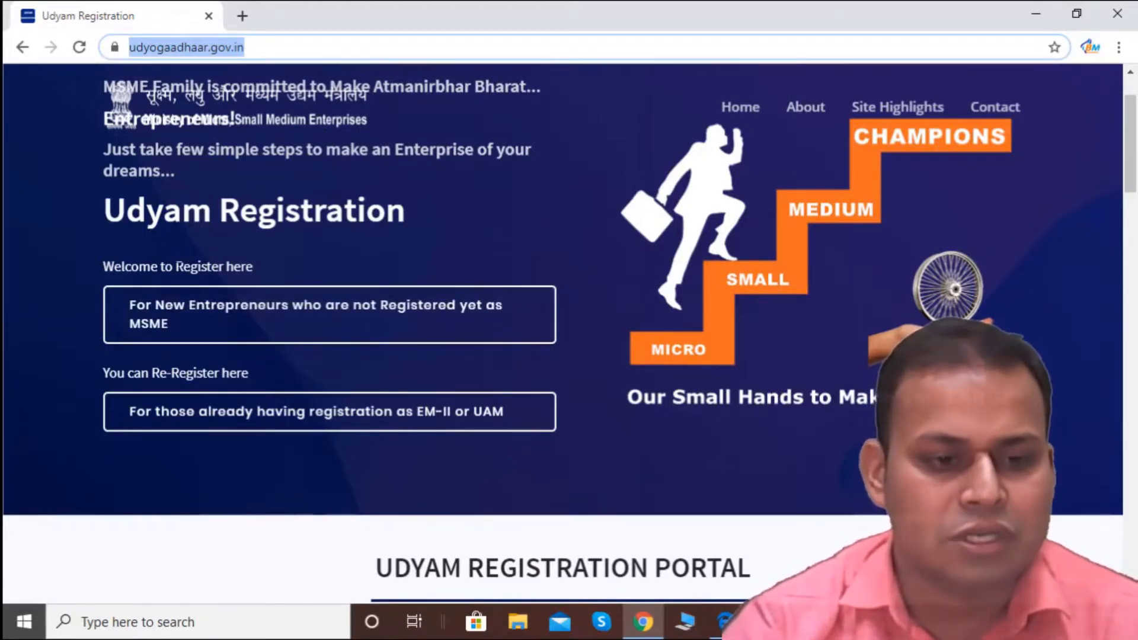
pyautogui.scroll(-1, 612, 401)
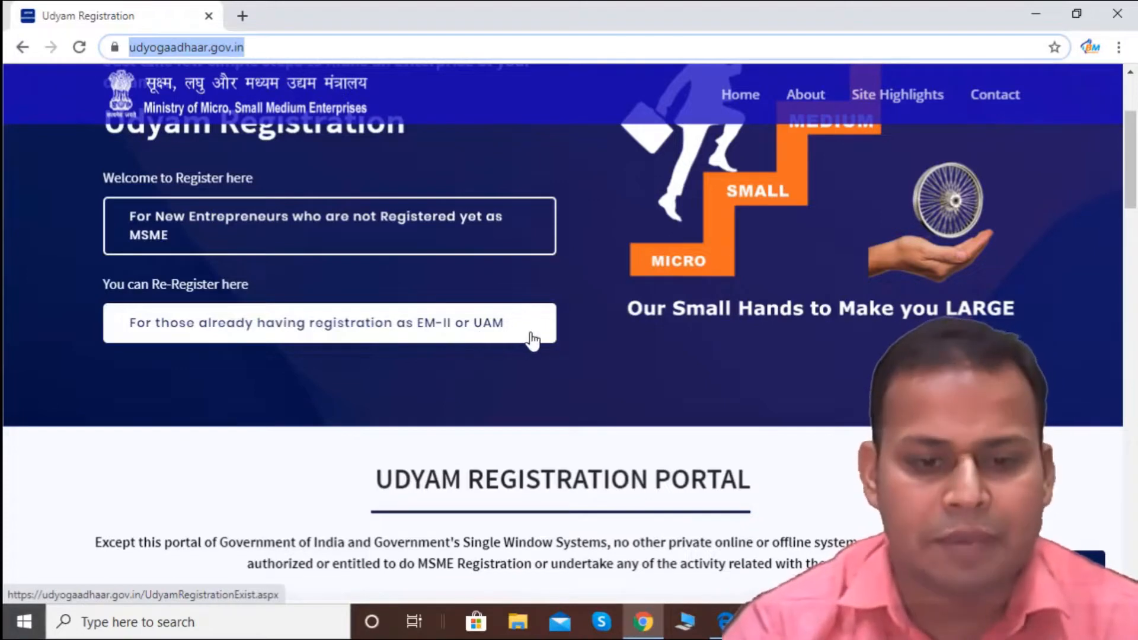
pyautogui.scroll(2, 703, 383)
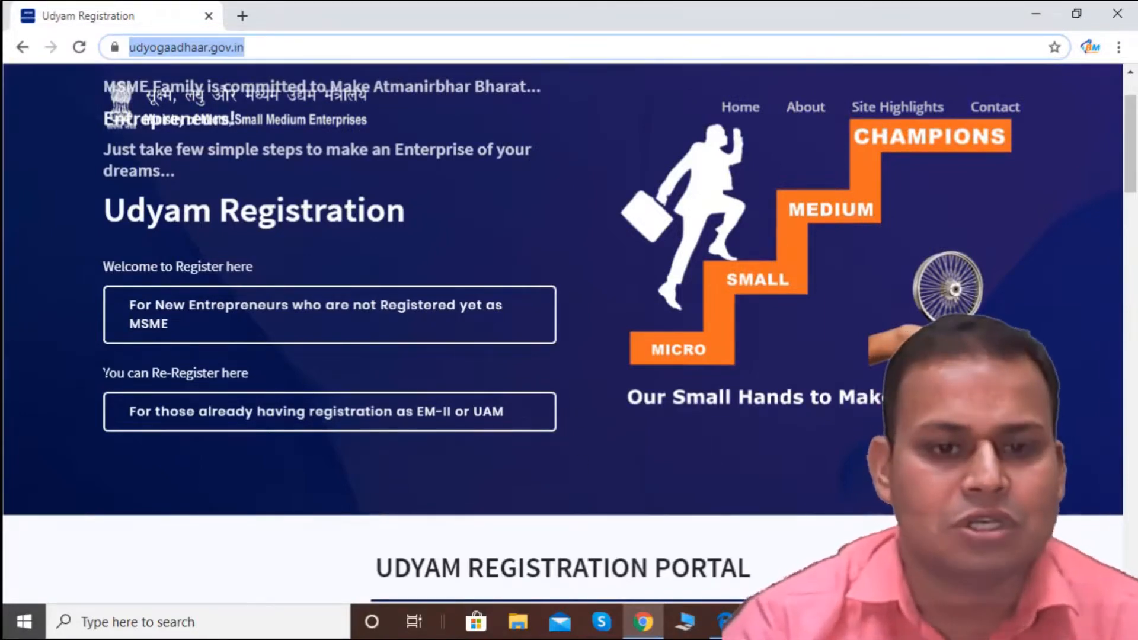
pyautogui.click(294, 317)
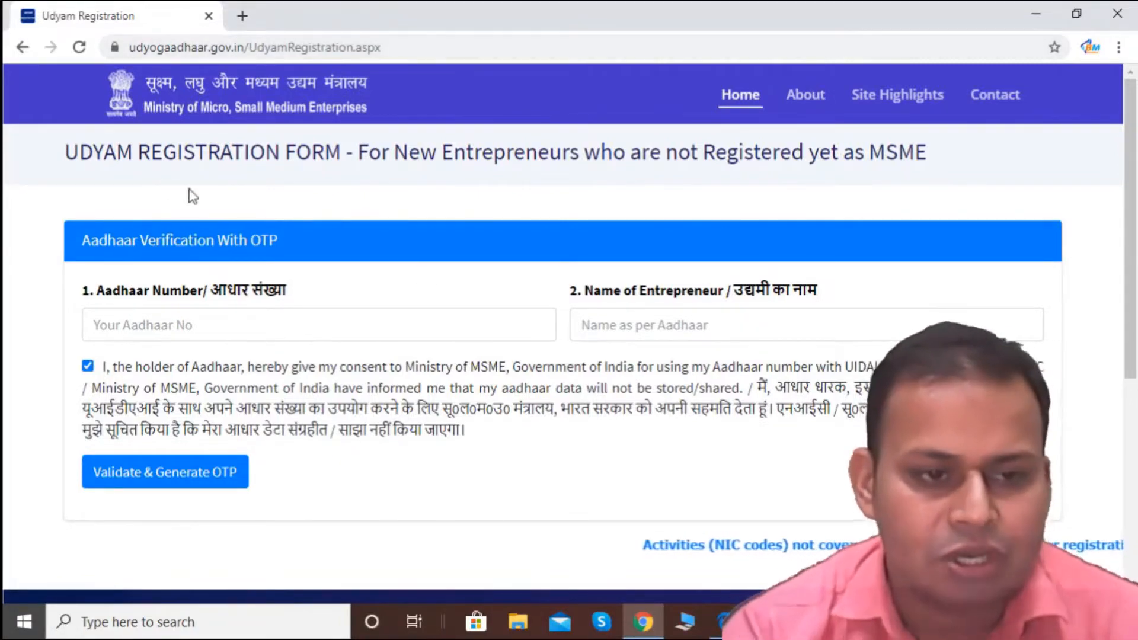
# - Highlight the form title, then place the cursor in the Aadhaar Number field
pyautogui.moveTo(357, 155); pyautogui.dragTo(920, 154)
pyautogui.click(928, 201)
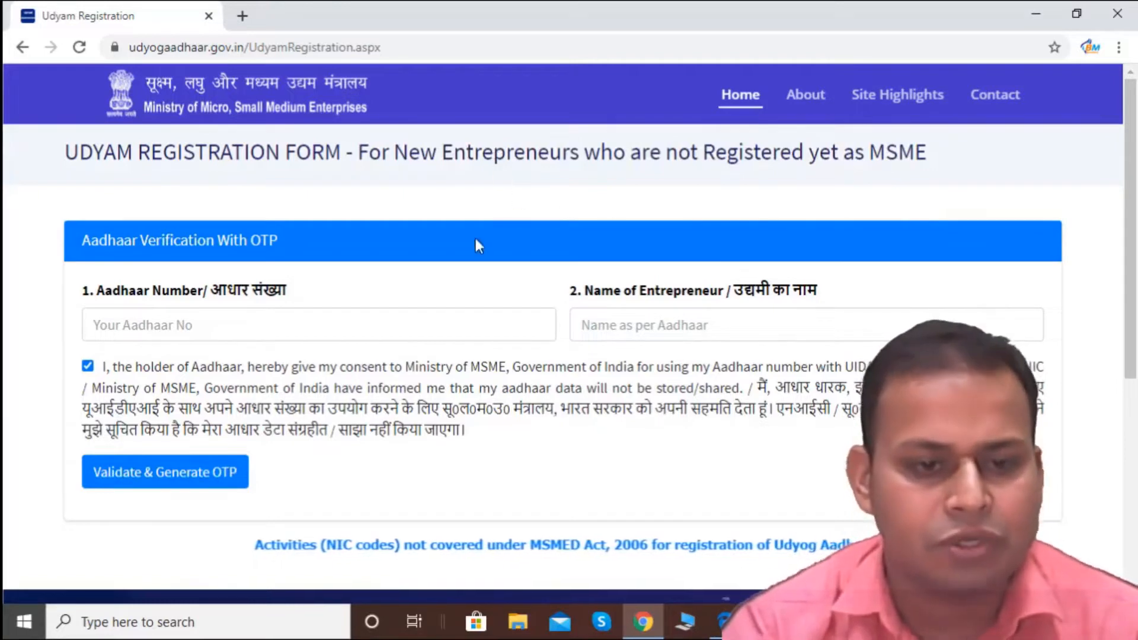
pyautogui.scroll(-1, 485, 223)
pyautogui.scroll(1, 598, 261)
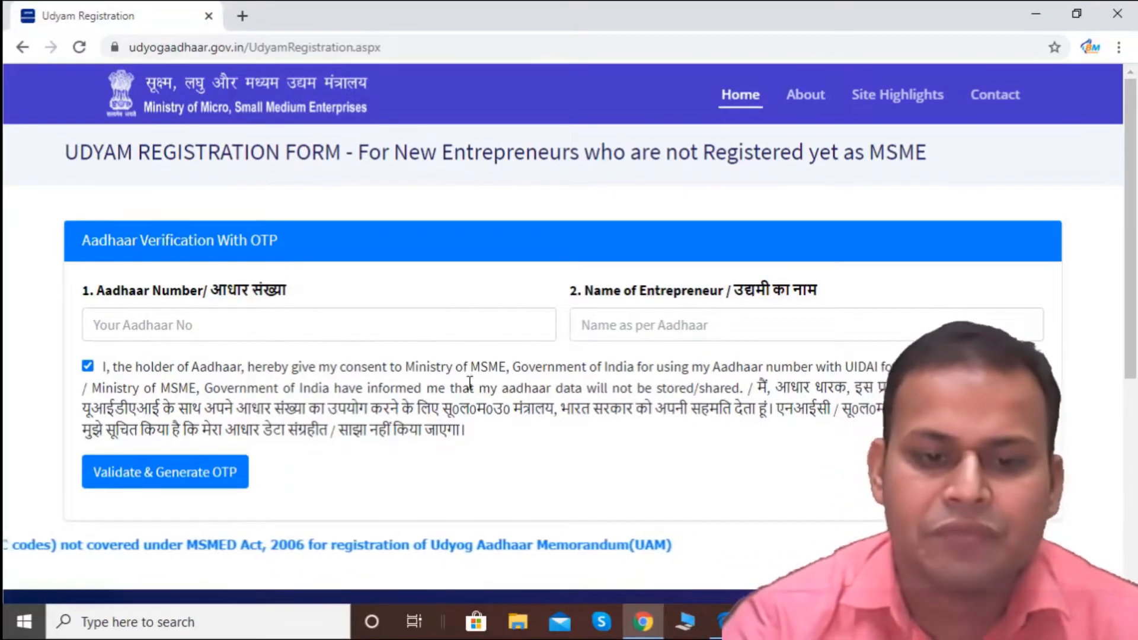
pyautogui.click(213, 323)
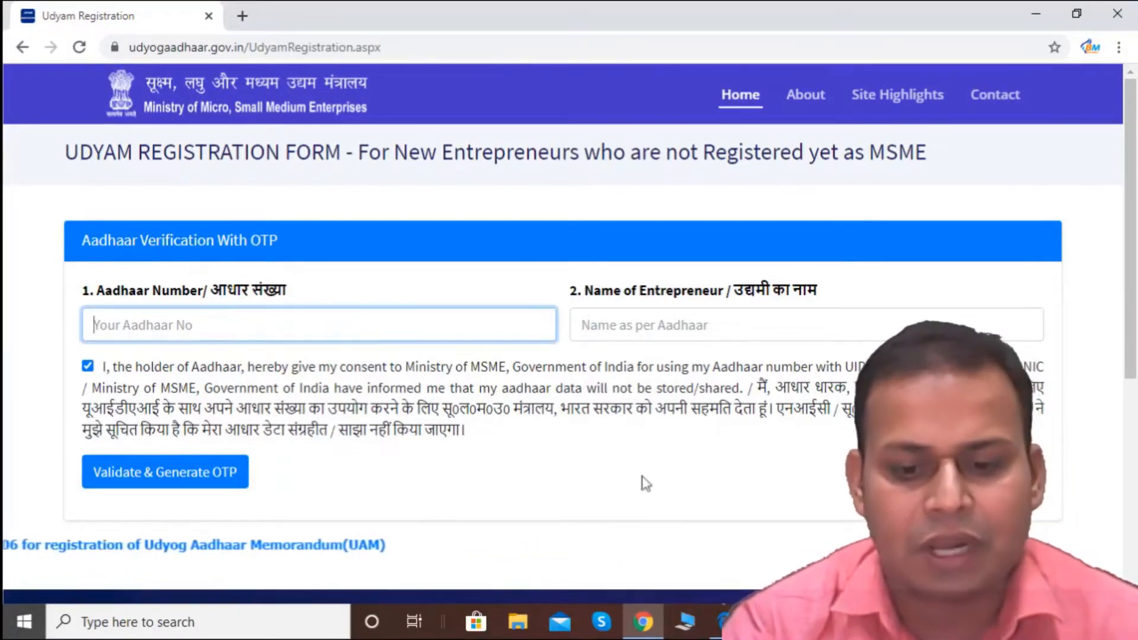
# - Copy the saved Aadhaar number from Notepad into the Aadhaar Number field
pyautogui.click(770, 622)
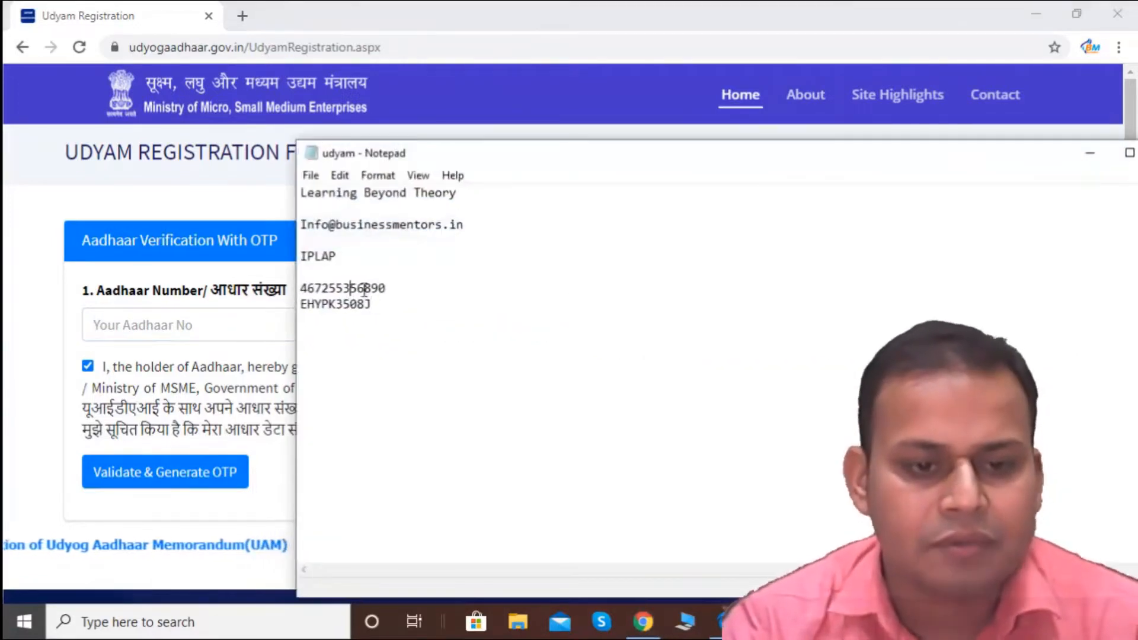
pyautogui.moveTo(387, 289); pyautogui.dragTo(300, 291)
pyautogui.hotkey('ctrl', 'c')
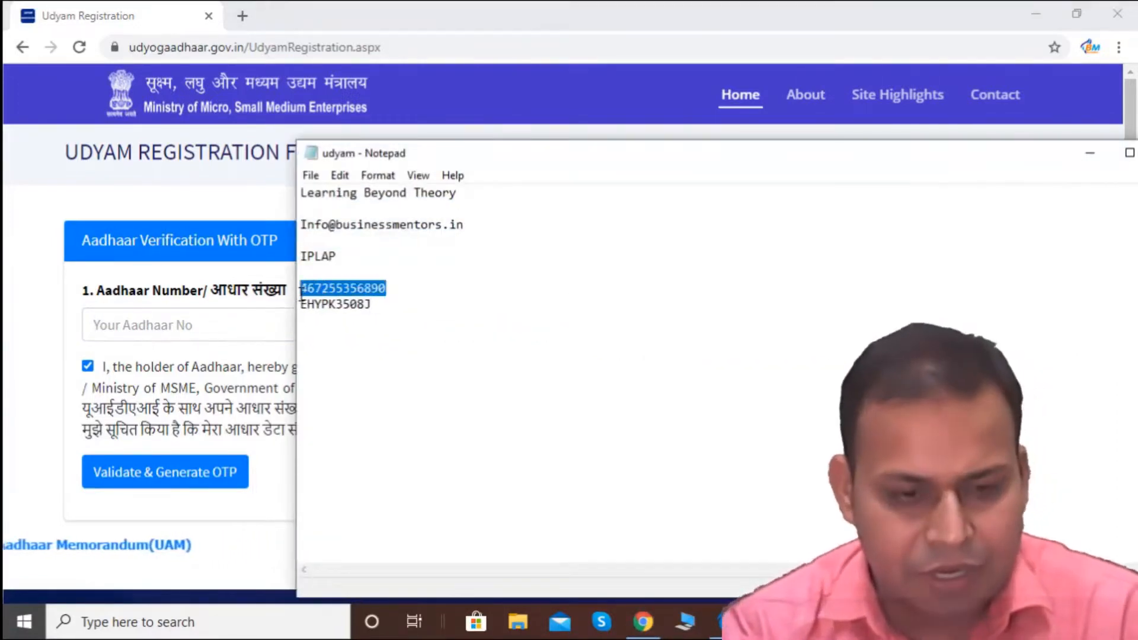
pyautogui.click(261, 325)
pyautogui.hotkey('ctrl', 'v')
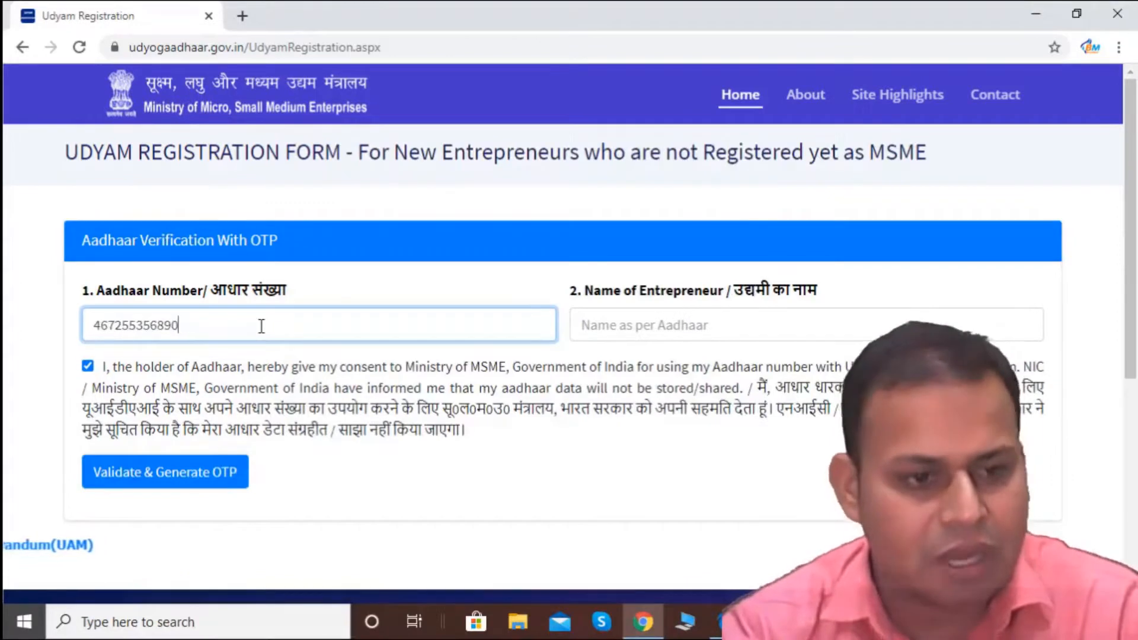
# - Enter the entrepreneur's name, keep consent ticked, and validate to generate the OTP
pyautogui.click(610, 329)
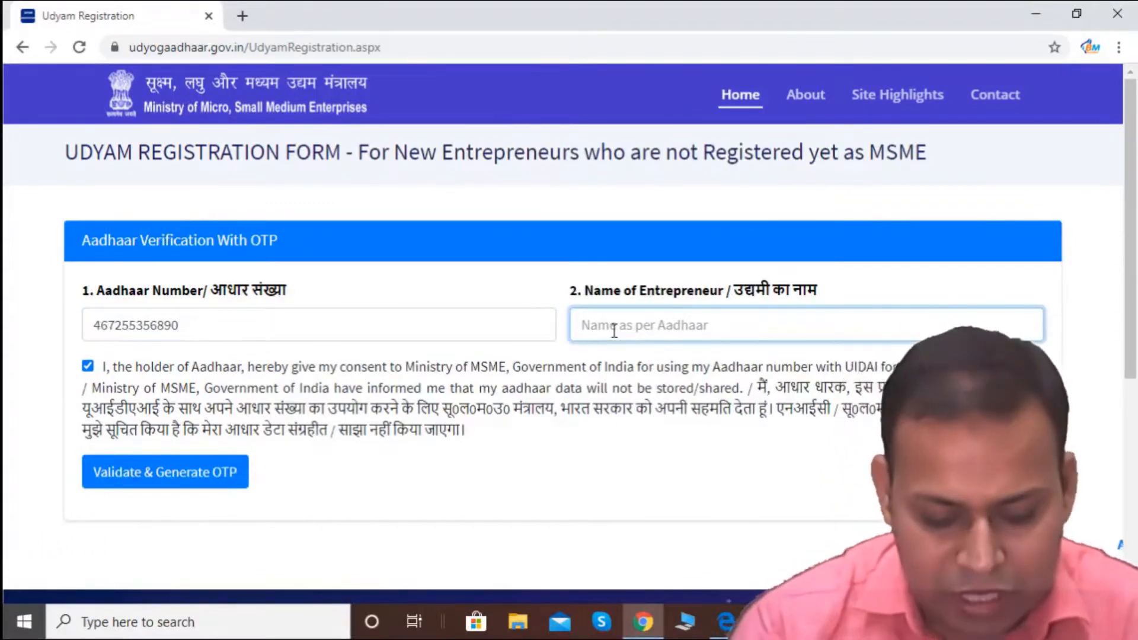
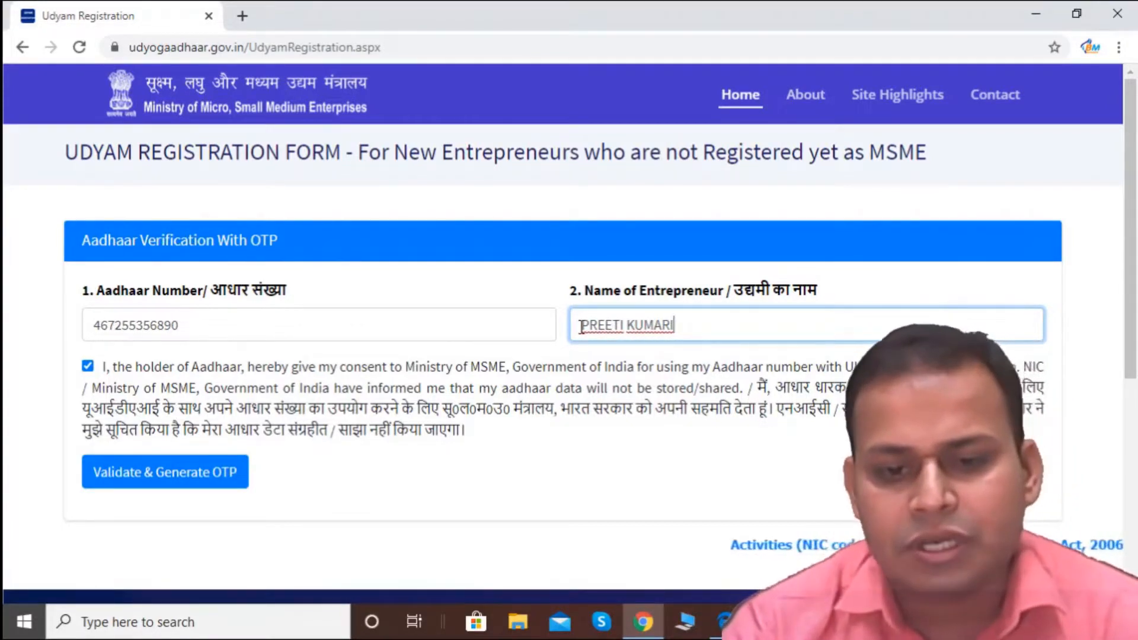
pyautogui.moveTo(713, 326); pyautogui.dragTo(578, 326)
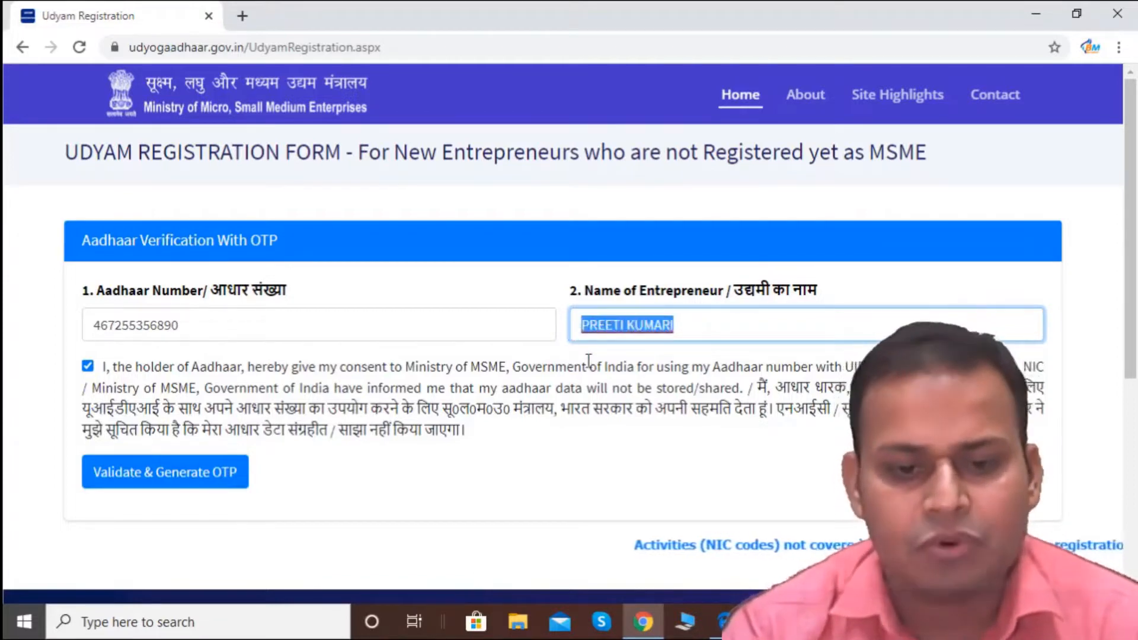
pyautogui.click(504, 355)
pyautogui.click(88, 367)
pyautogui.click(88, 367)
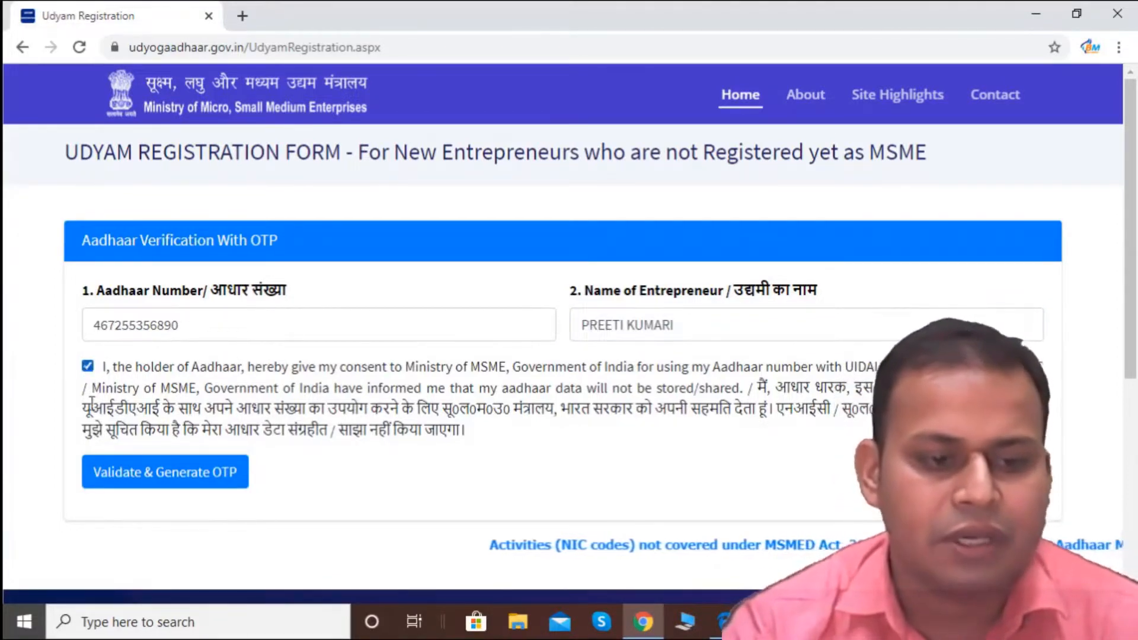
pyautogui.click(169, 481)
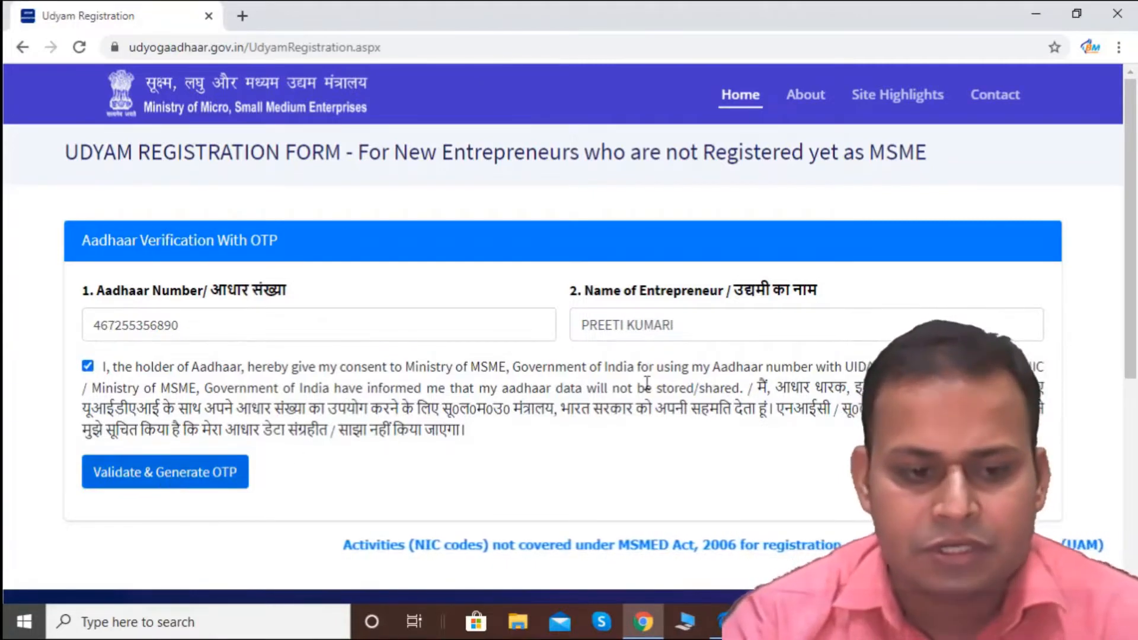
pyautogui.scroll(-3, 498, 391)
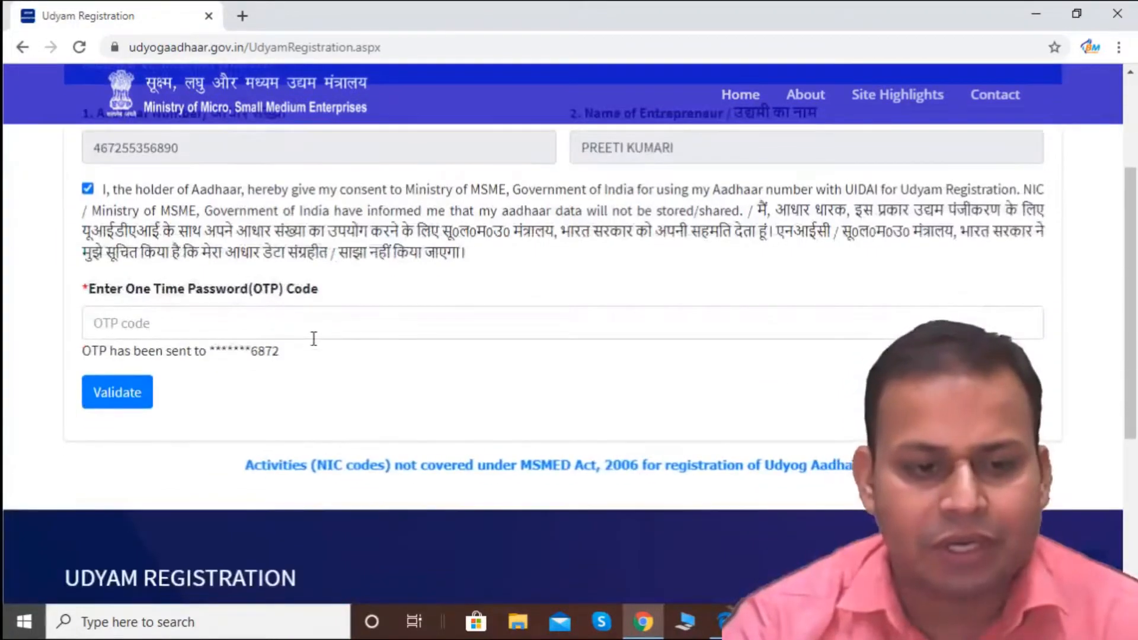
# - Enter the OTP received on the phone and validate the Aadhaar
pyautogui.click(312, 324)
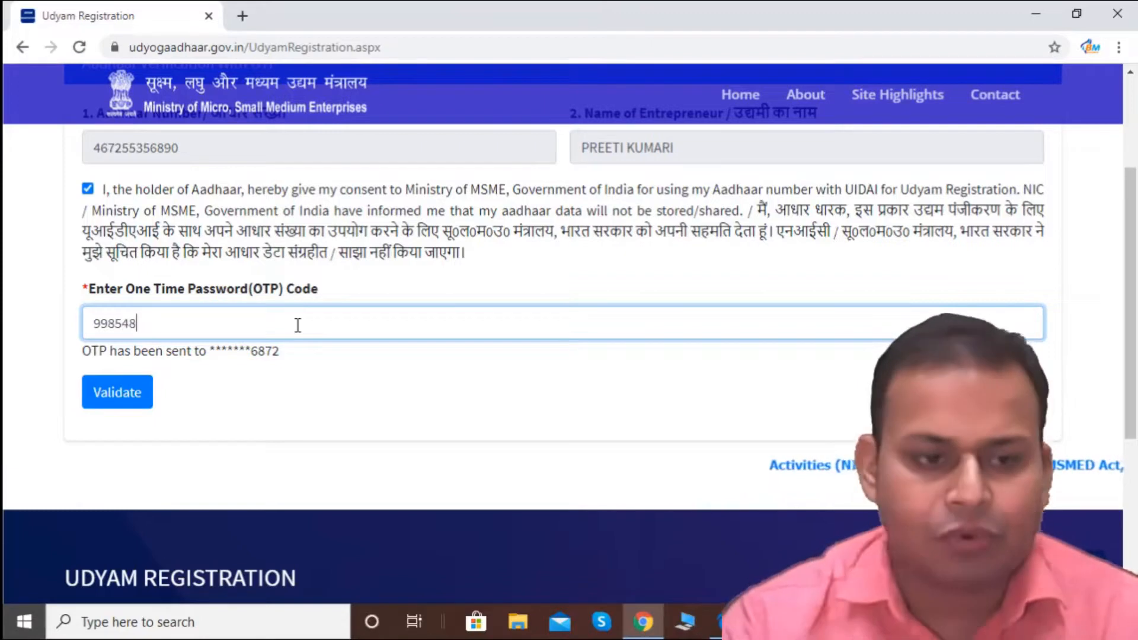
pyautogui.click(133, 395)
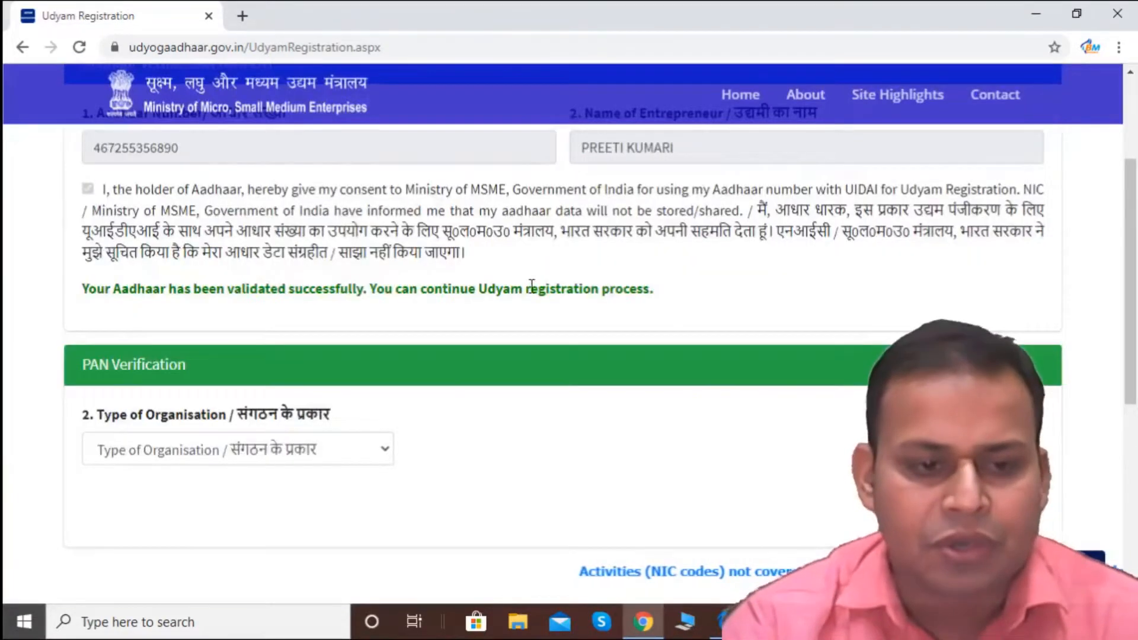
# - Highlight the Aadhaar success message and select '1. Proprietary' as Type of Organisation
pyautogui.scroll(-1, 532, 283)
pyautogui.scroll(3, 532, 283)
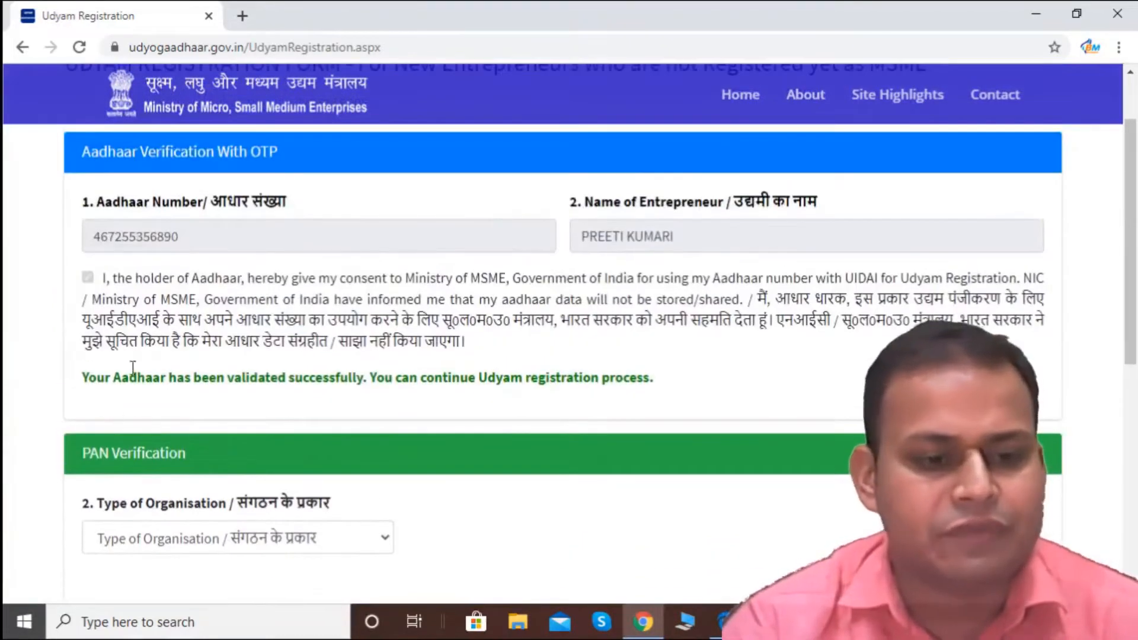
pyautogui.moveTo(81, 376); pyautogui.dragTo(313, 386)
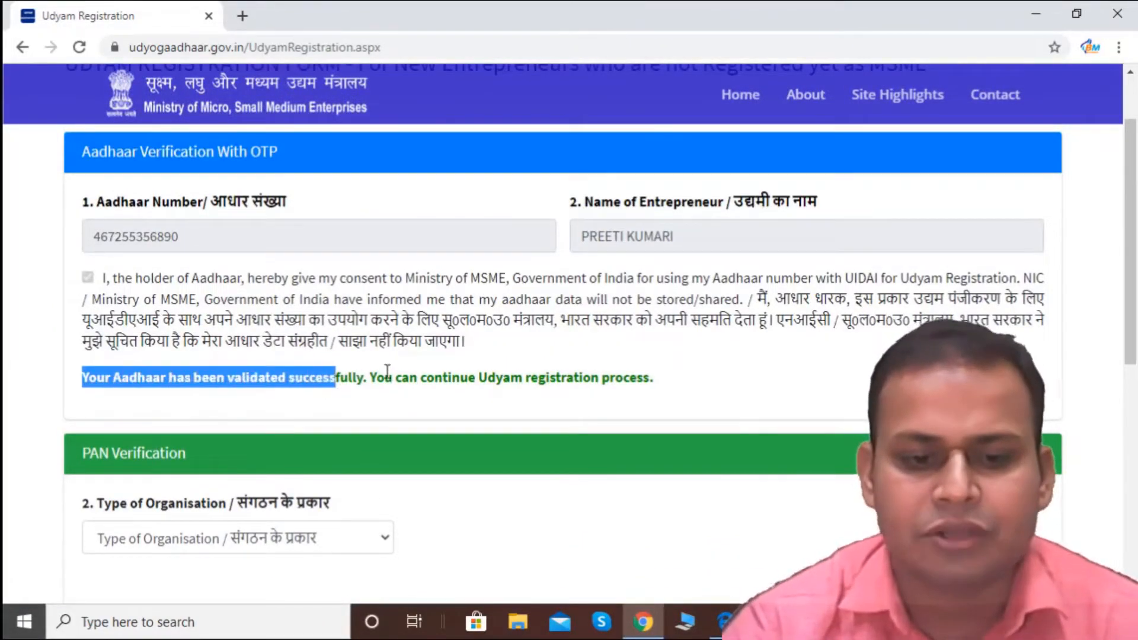
pyautogui.scroll(-1, 702, 393)
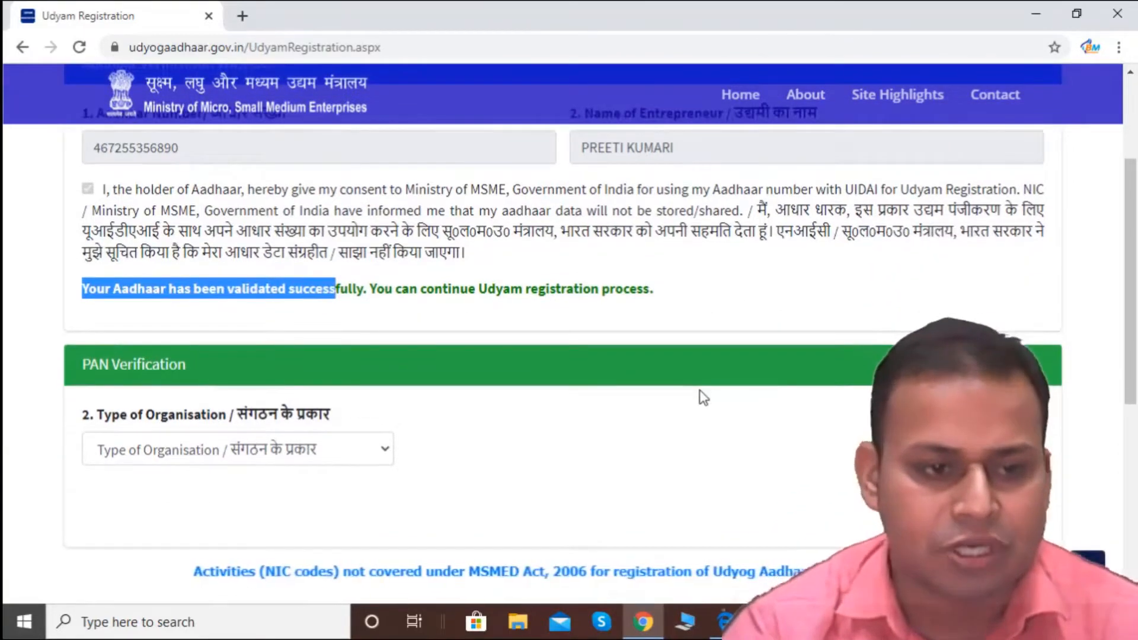
pyautogui.scroll(-1, 701, 393)
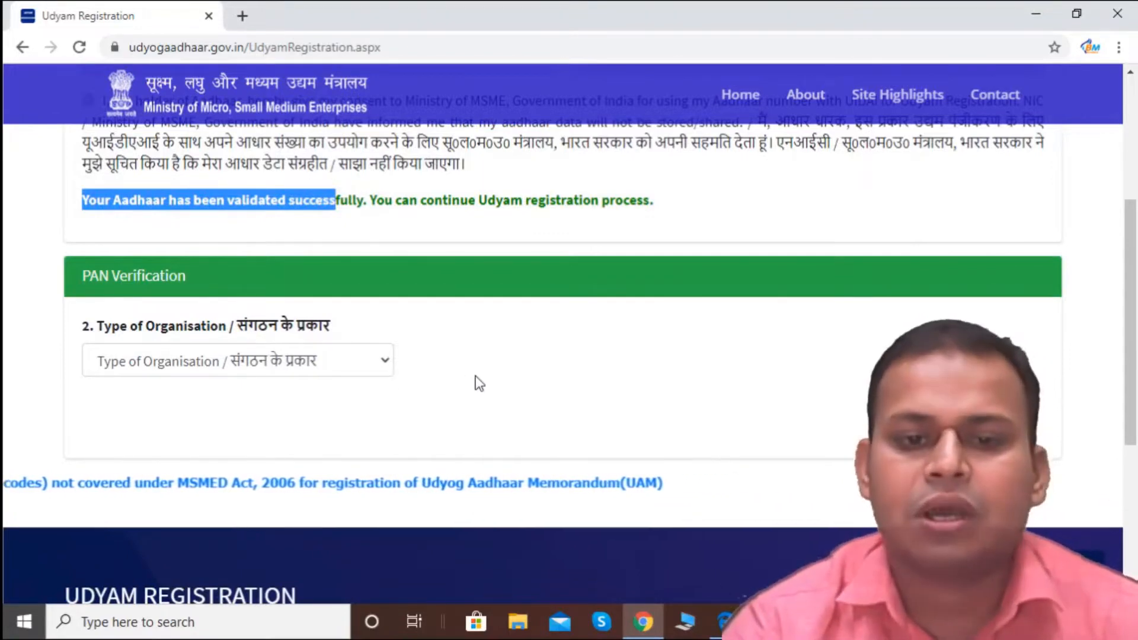
pyautogui.click(376, 365)
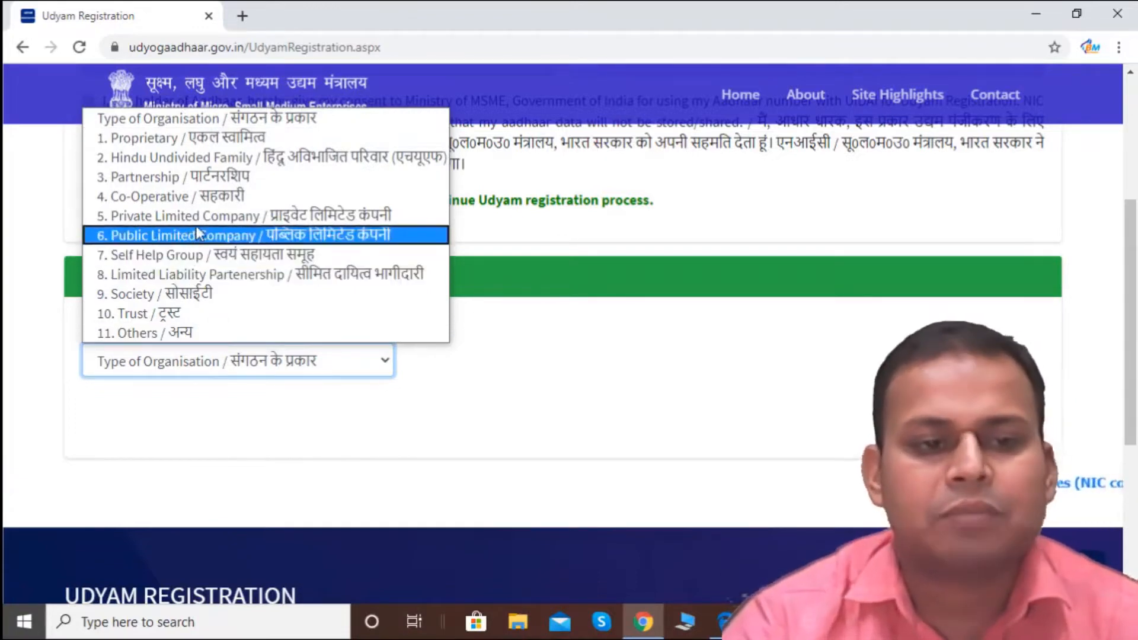
pyautogui.click(195, 139)
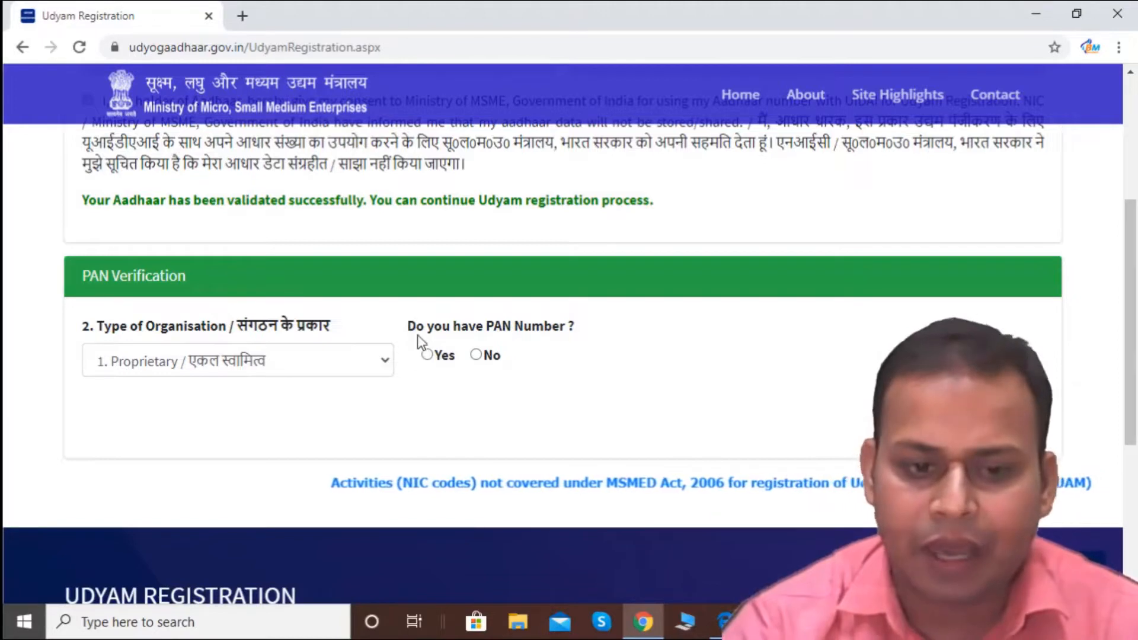
# - Answer Yes to having a PAN, keeping Proprietary as the organisation type
pyautogui.click(427, 356)
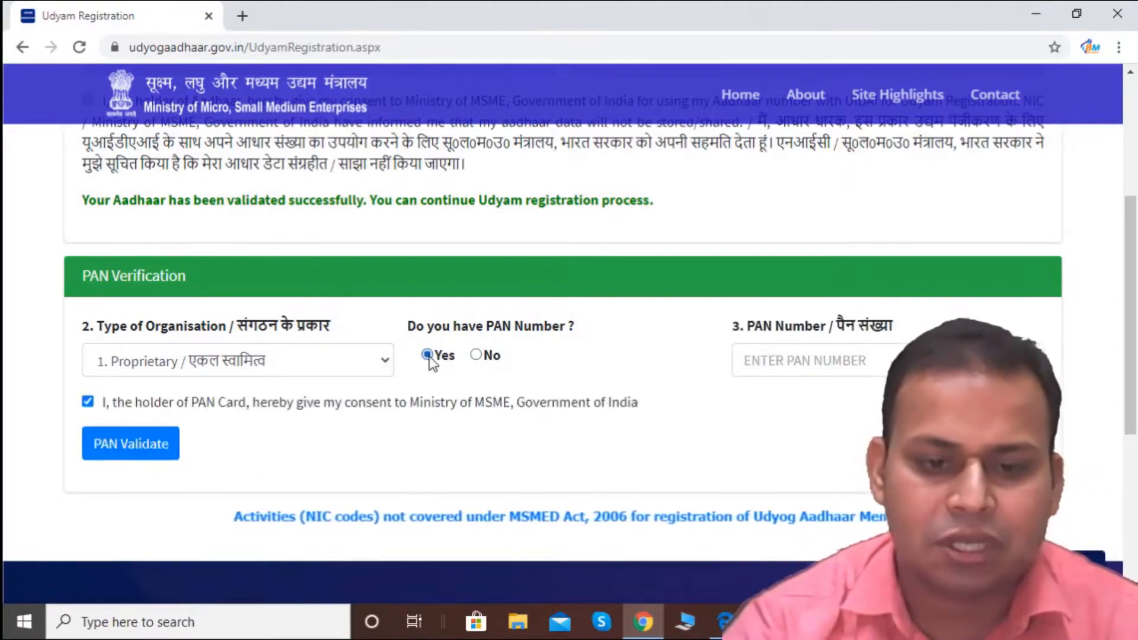
pyautogui.click(807, 359)
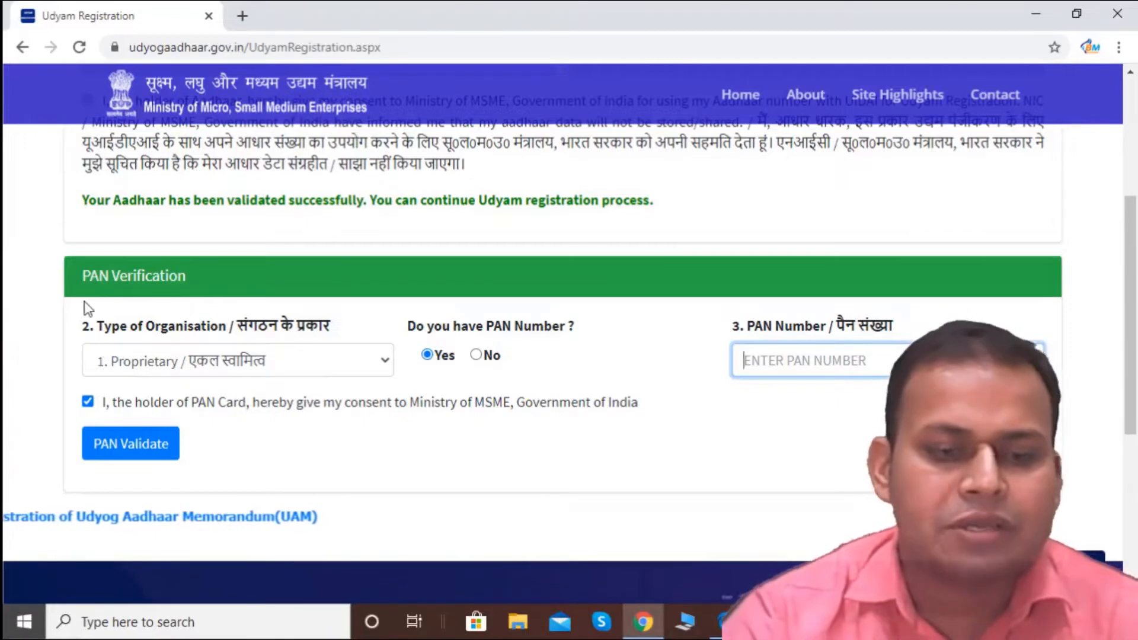
pyautogui.click(342, 368)
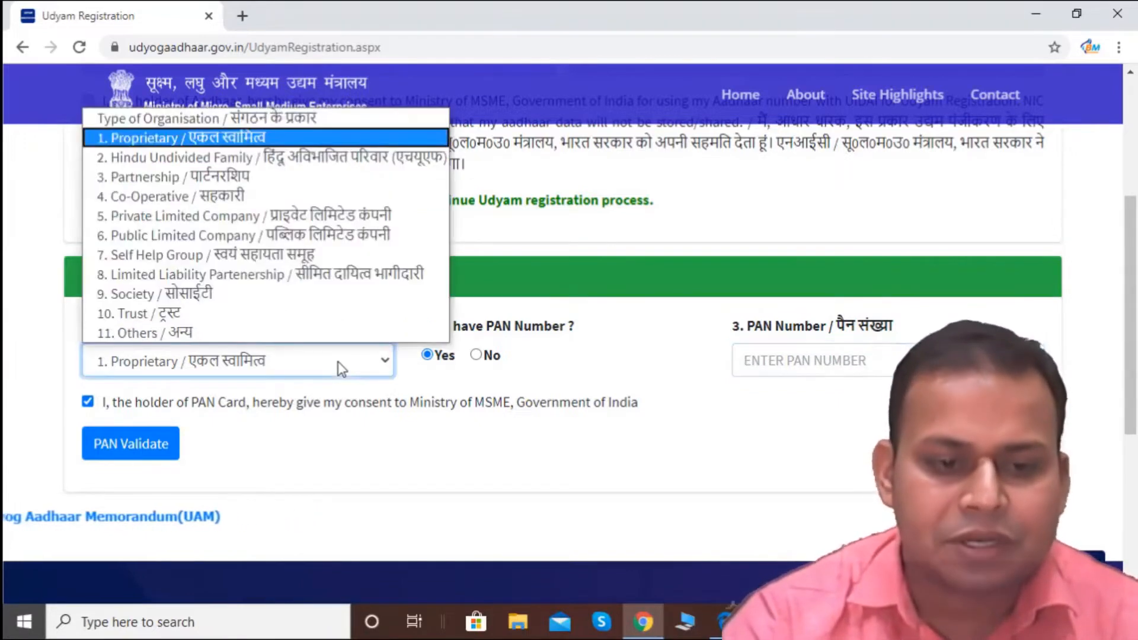
pyautogui.click(339, 362)
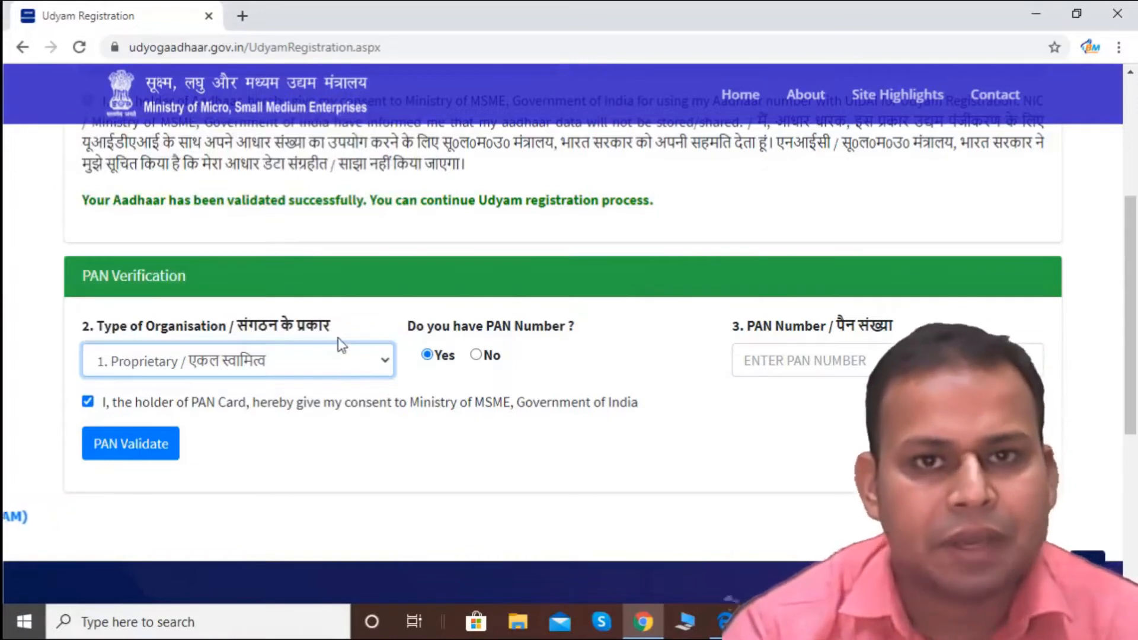
pyautogui.click(335, 358)
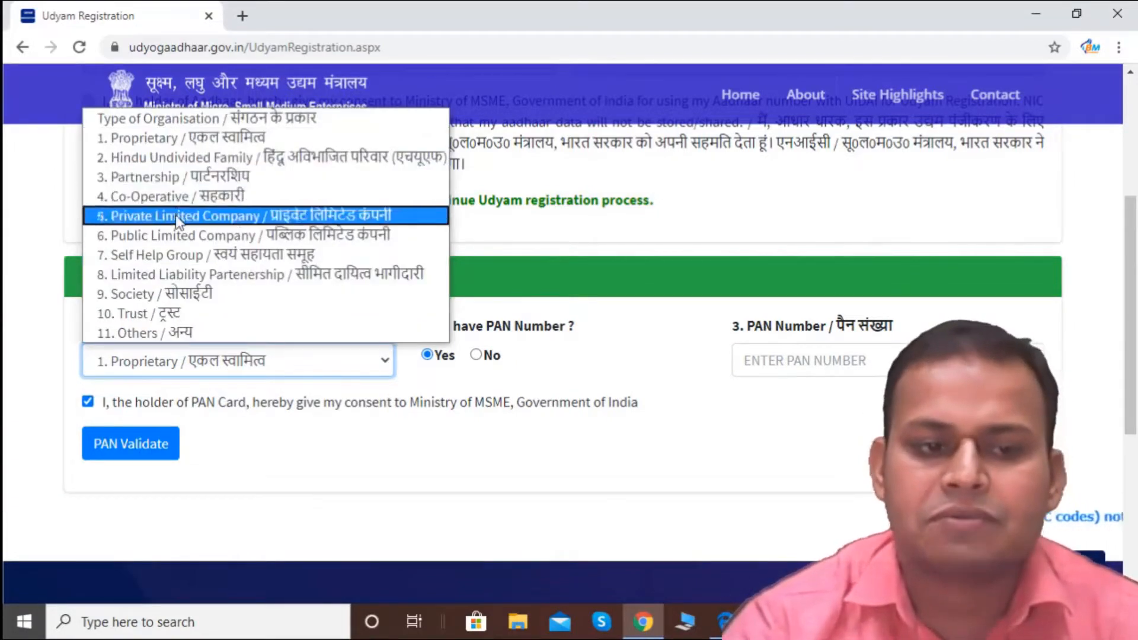
pyautogui.click(345, 420)
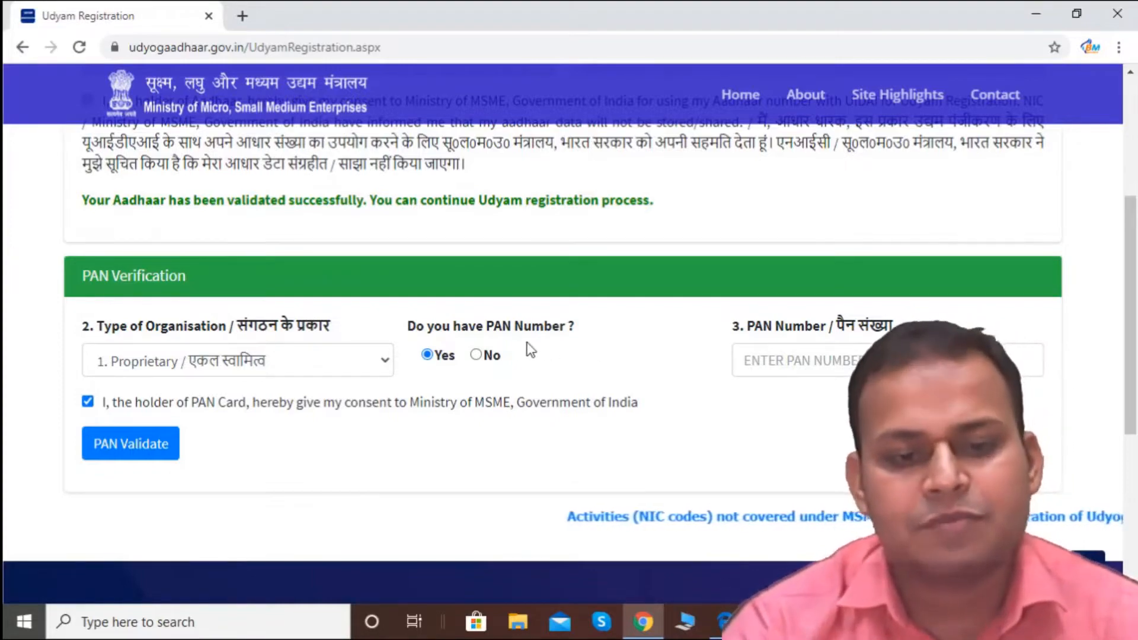
pyautogui.scroll(3, 553, 337)
pyautogui.scroll(-3, 548, 333)
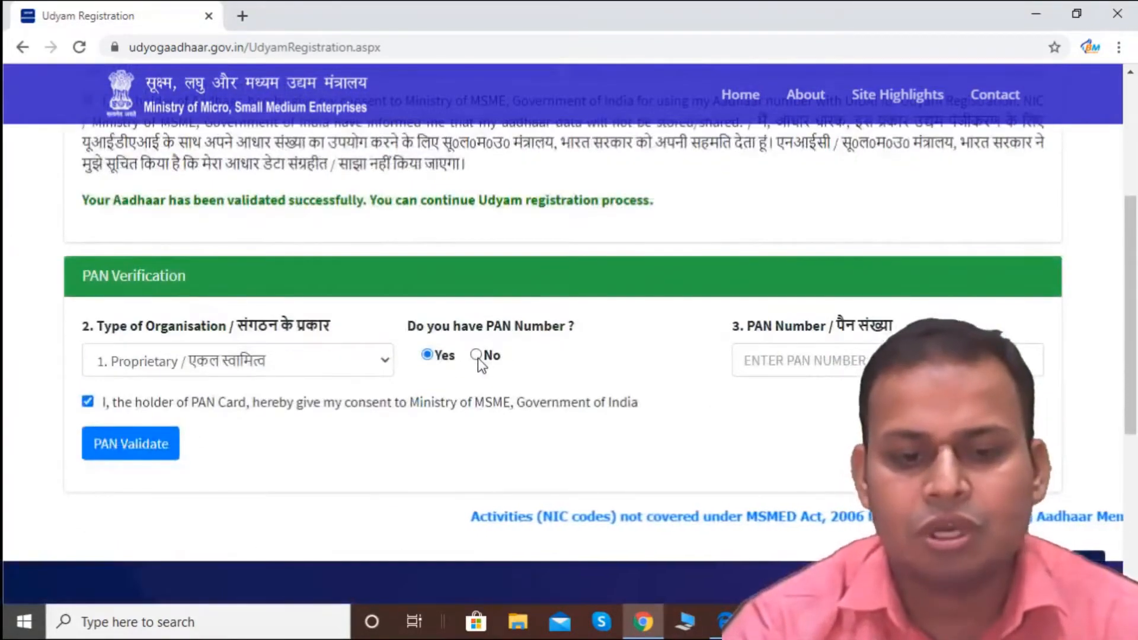
# - Switch the PAN answer to No and back to Yes, ready for the PAN Number
pyautogui.click(476, 354)
pyautogui.scroll(-10, 515, 358)
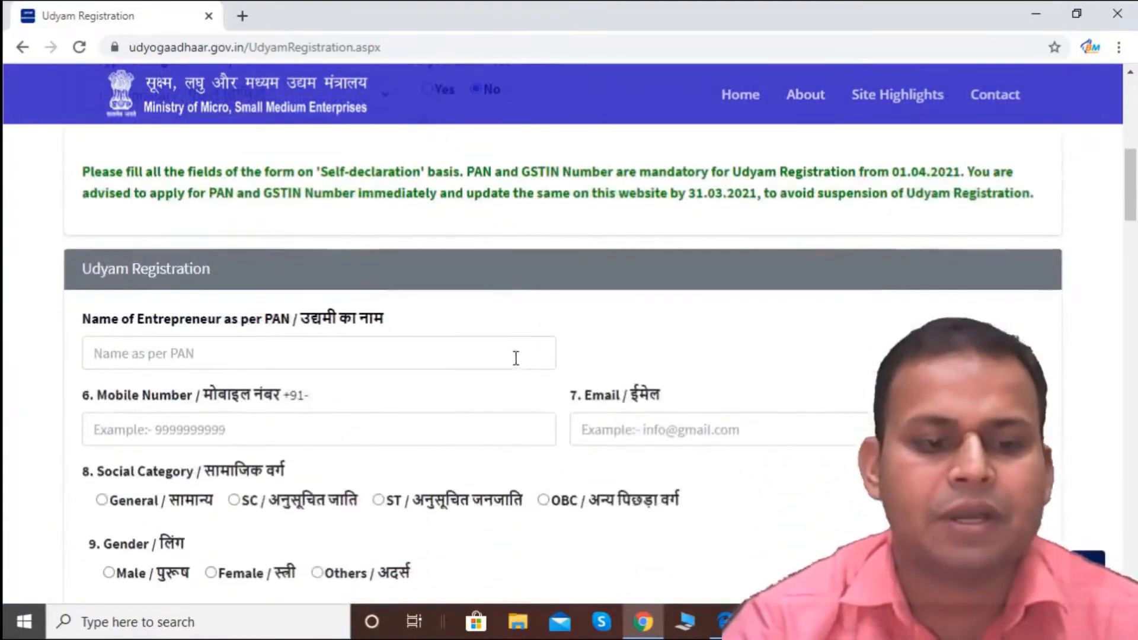
pyautogui.scroll(-7, 517, 357)
pyautogui.scroll(5, 517, 357)
pyautogui.scroll(-5, 517, 357)
pyautogui.scroll(5, 517, 357)
pyautogui.scroll(15, 514, 351)
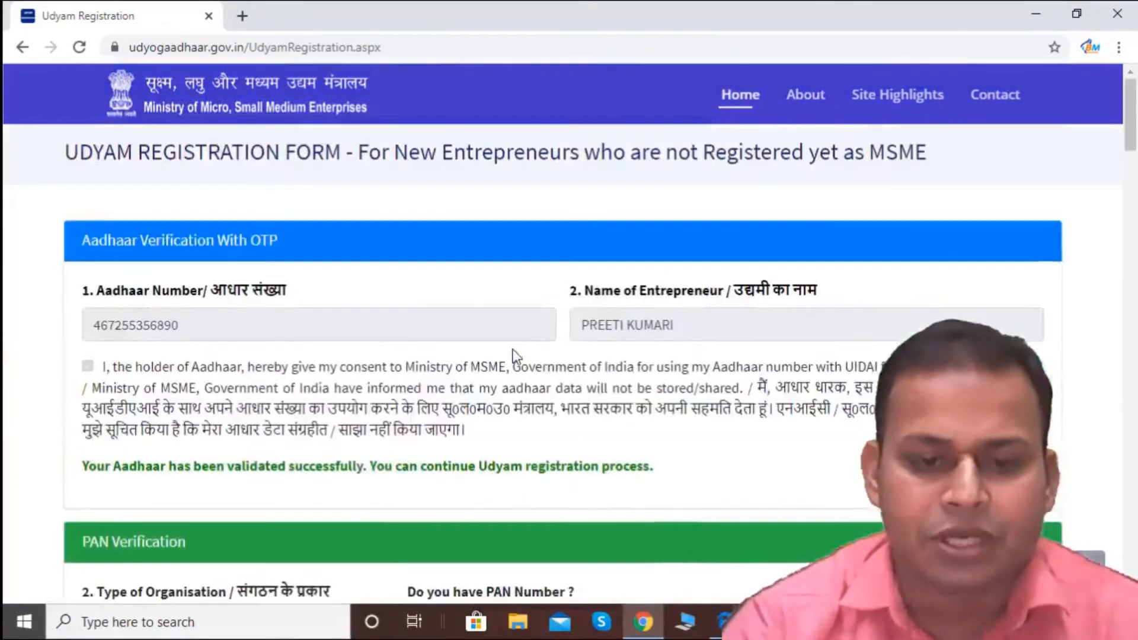
pyautogui.scroll(-4, 458, 386)
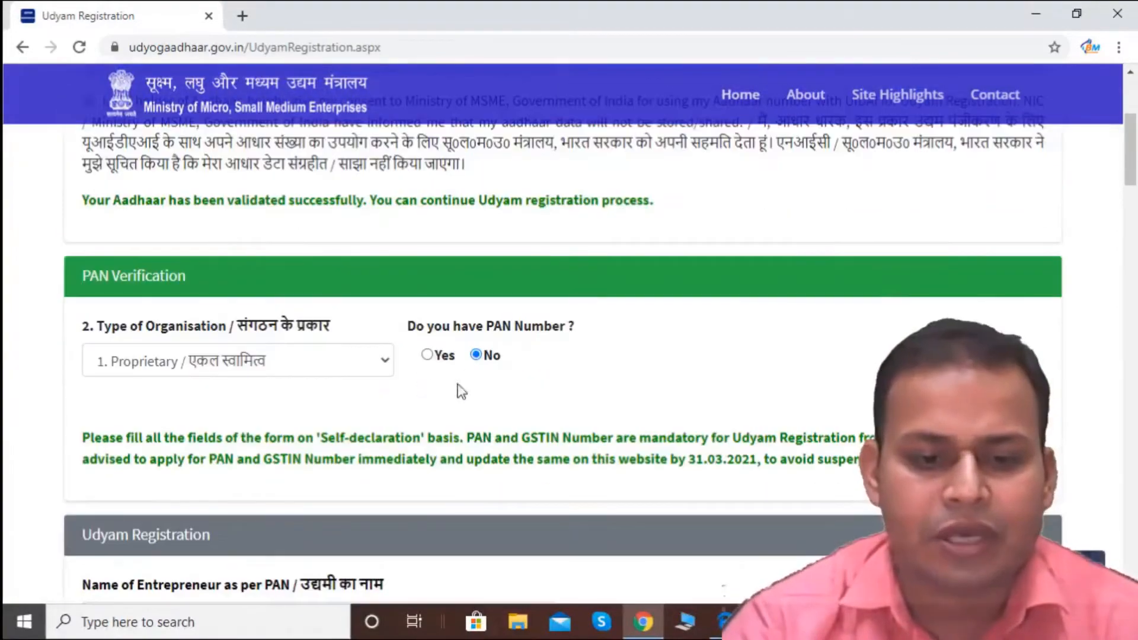
pyautogui.click(428, 355)
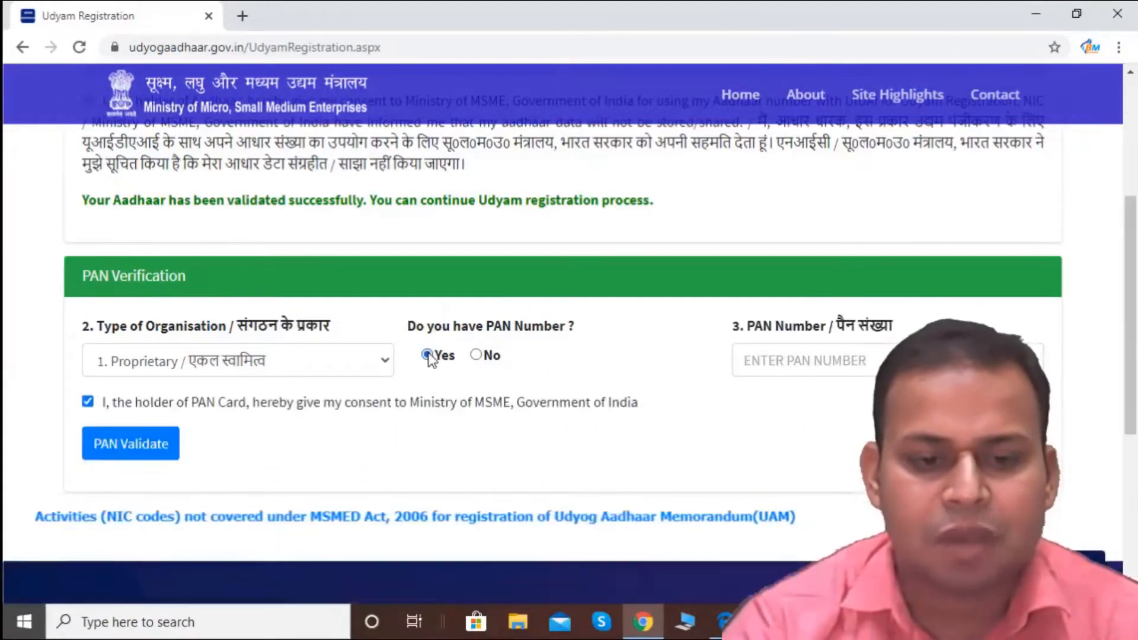
pyautogui.click(794, 359)
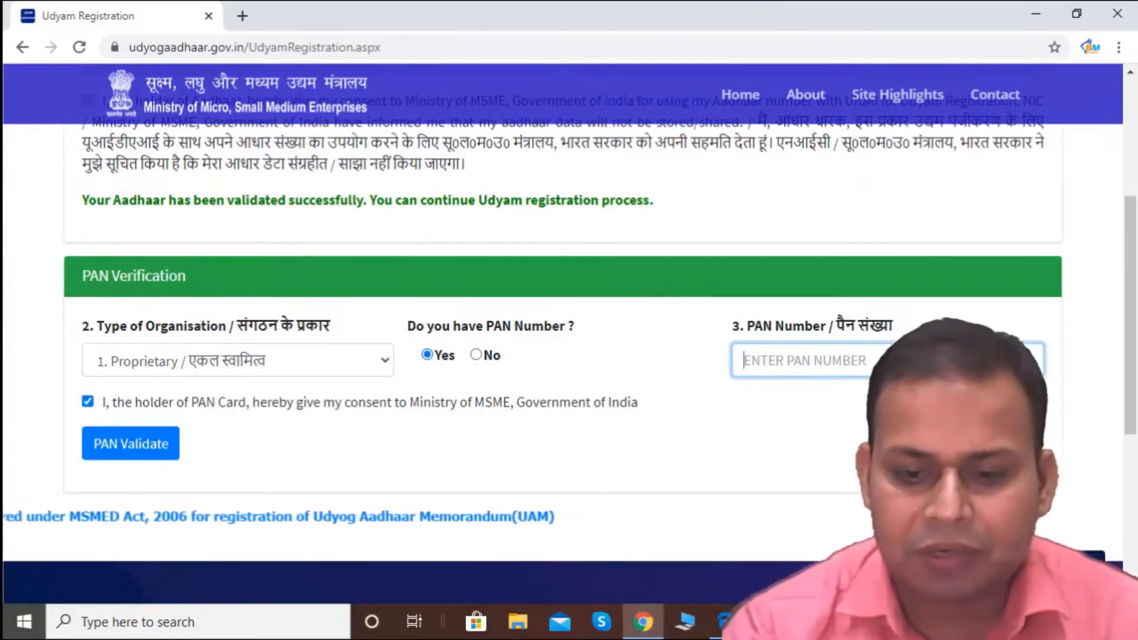
# - Paste the PAN copied from Notepad into PAN Number and validate it
pyautogui.hotkey('alt', 'Tab')
pyautogui.doubleClick(335, 304)
pyautogui.hotkey('ctrl', 'c')
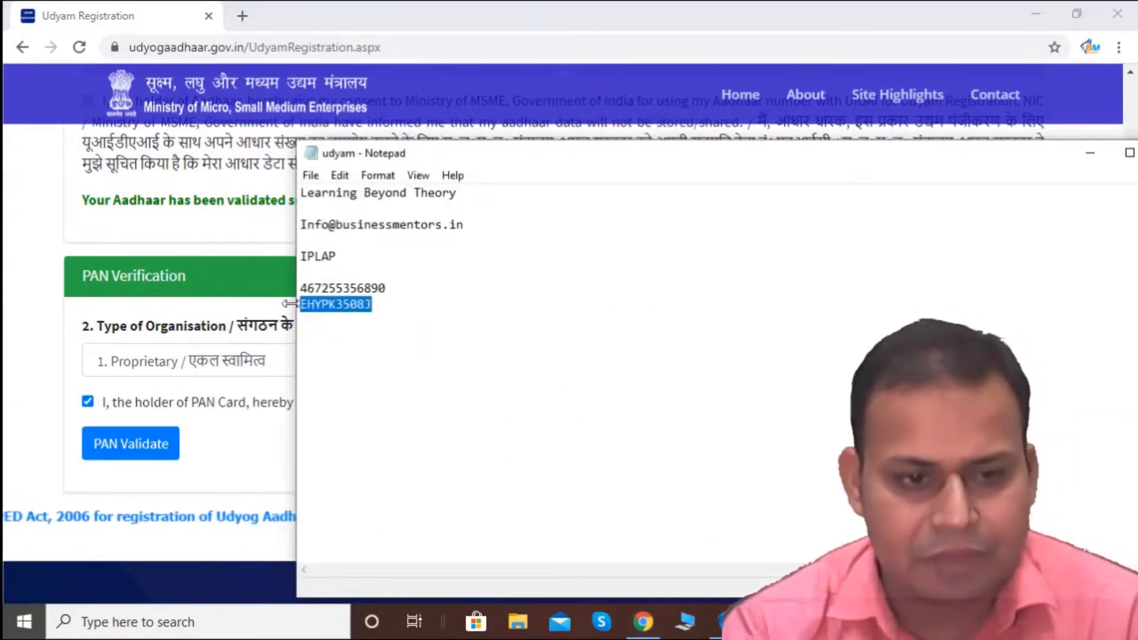
pyautogui.click(254, 256)
pyautogui.click(788, 360)
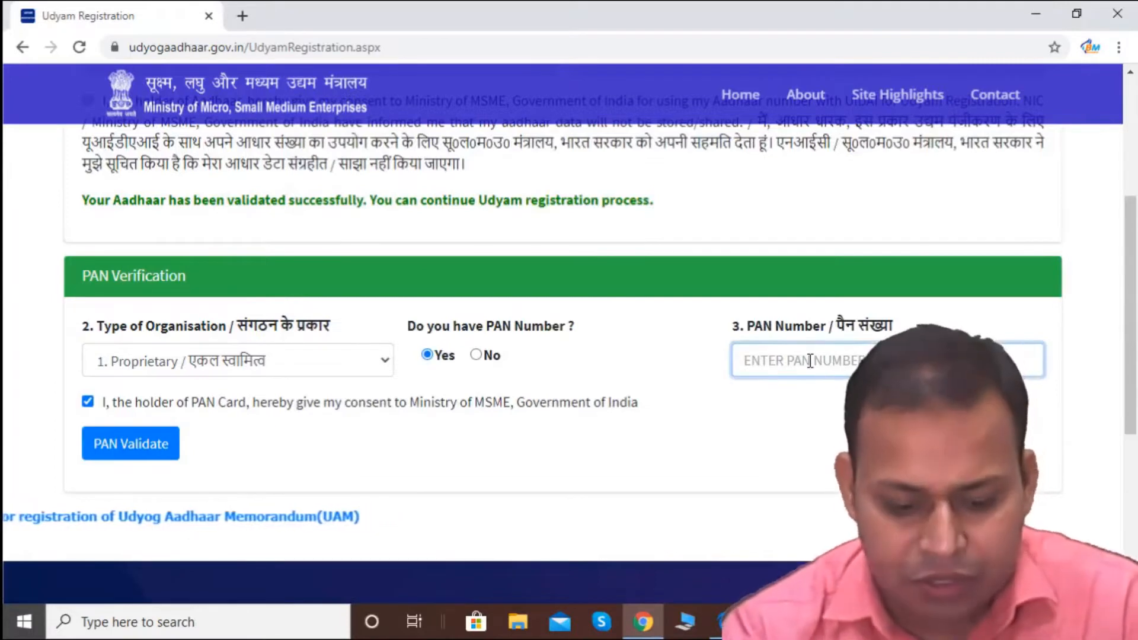
pyautogui.hotkey('ctrl', 'v')
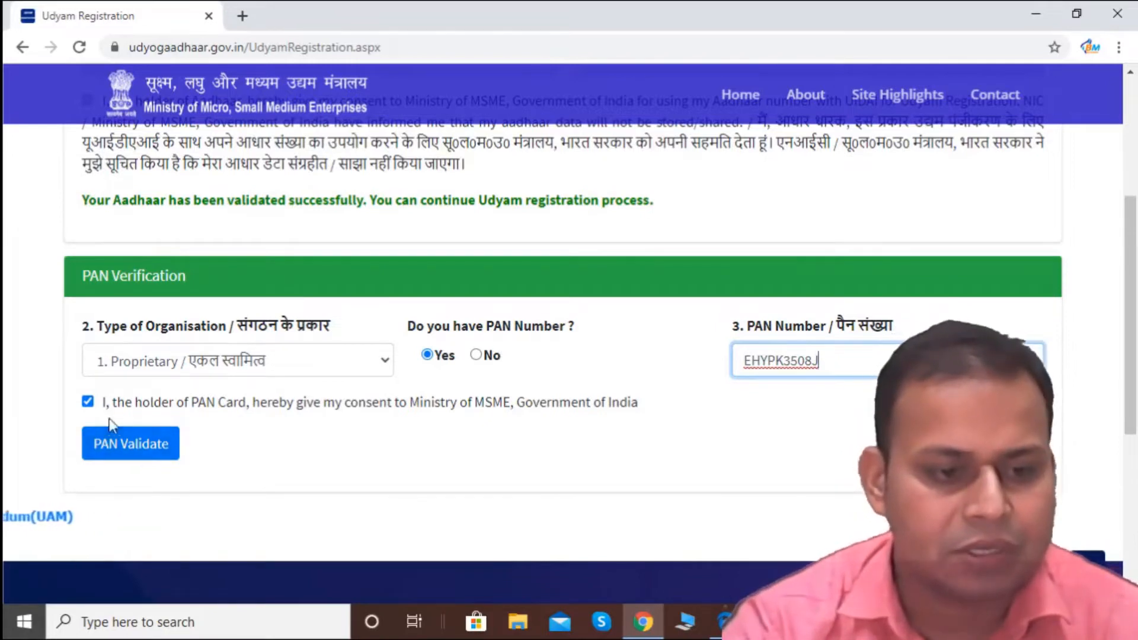
pyautogui.click(103, 448)
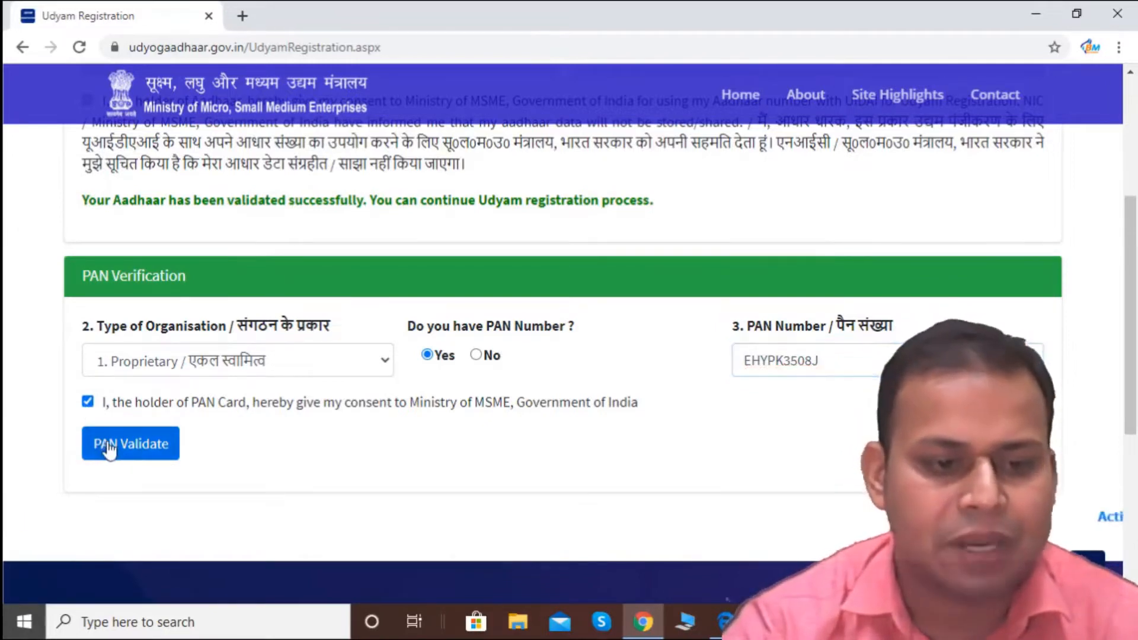
pyautogui.scroll(-1, 610, 418)
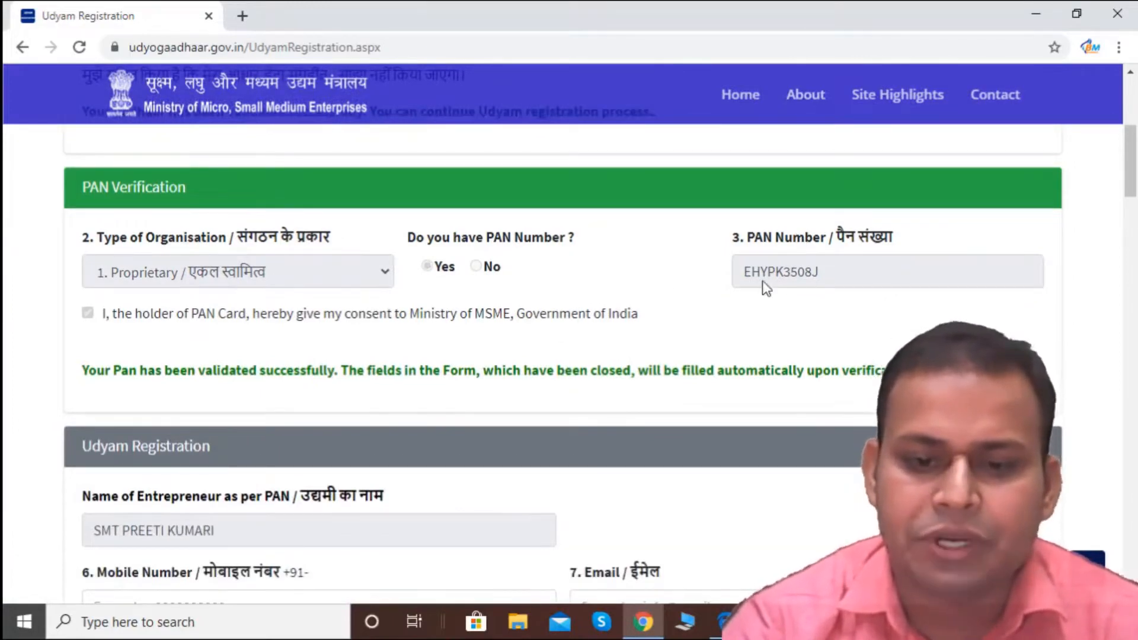
pyautogui.scroll(-2, 660, 322)
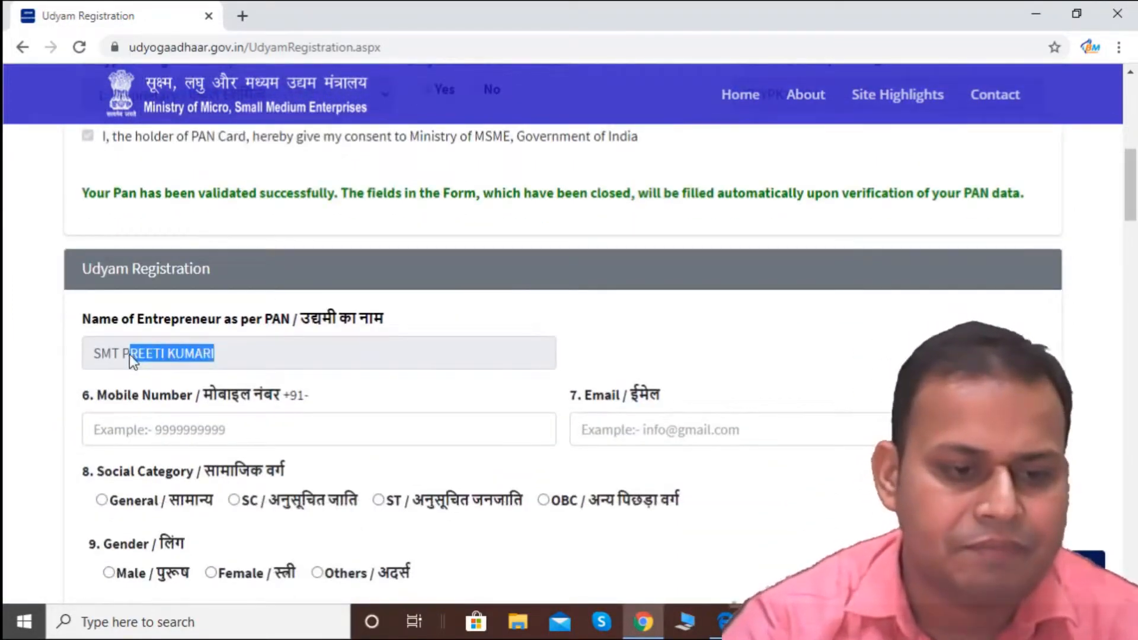
pyautogui.scroll(2, 545, 269)
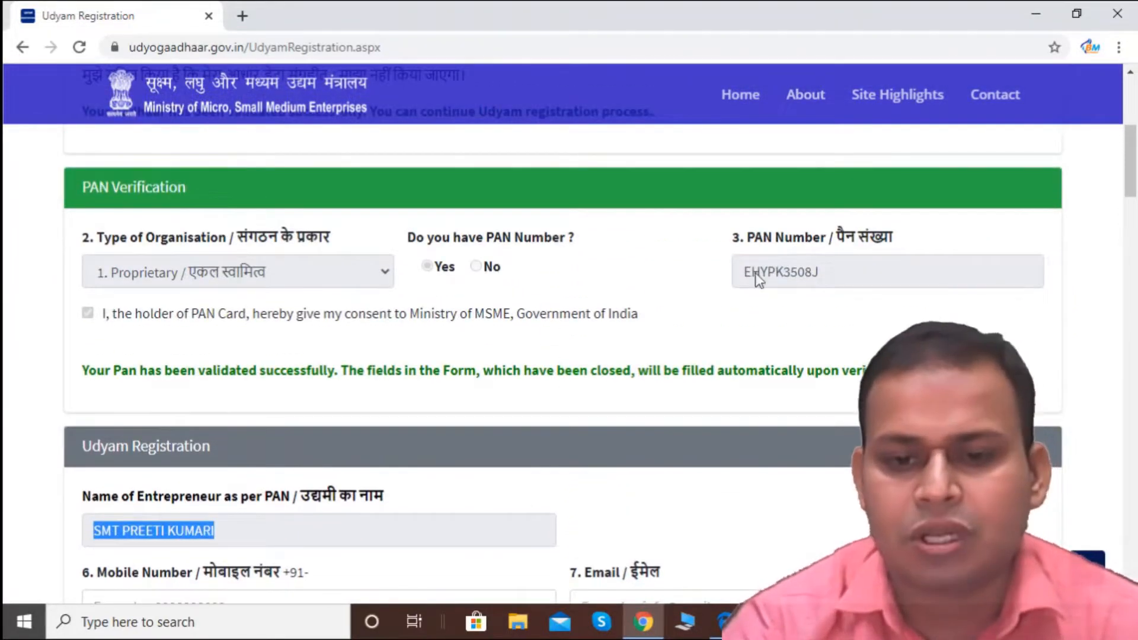
pyautogui.scroll(-1, 245, 336)
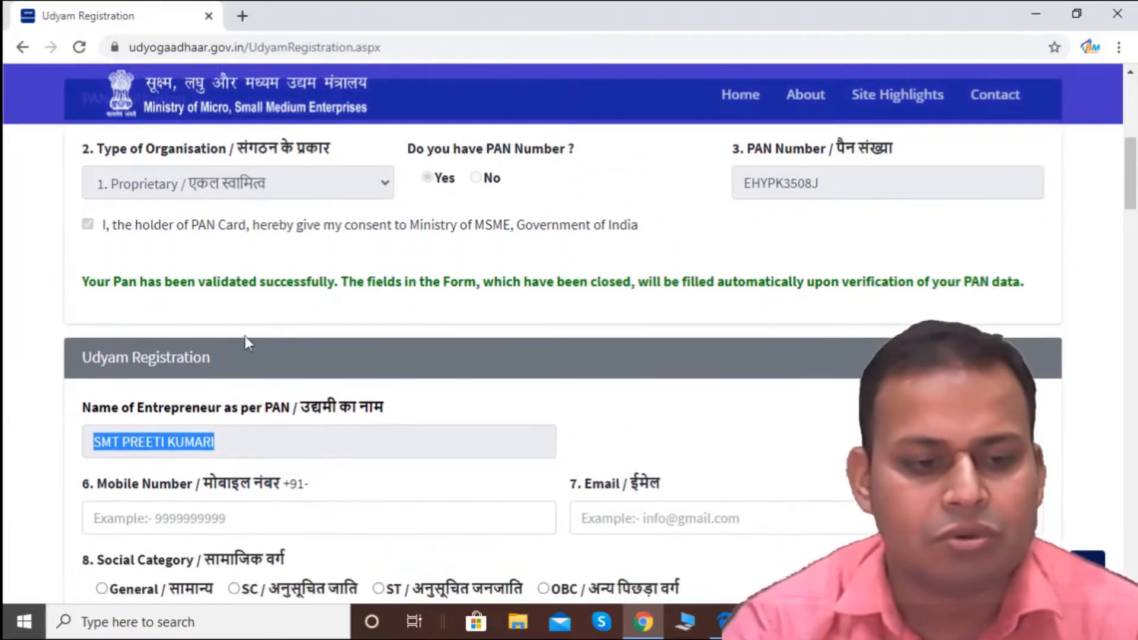
pyautogui.scroll(-1, 337, 461)
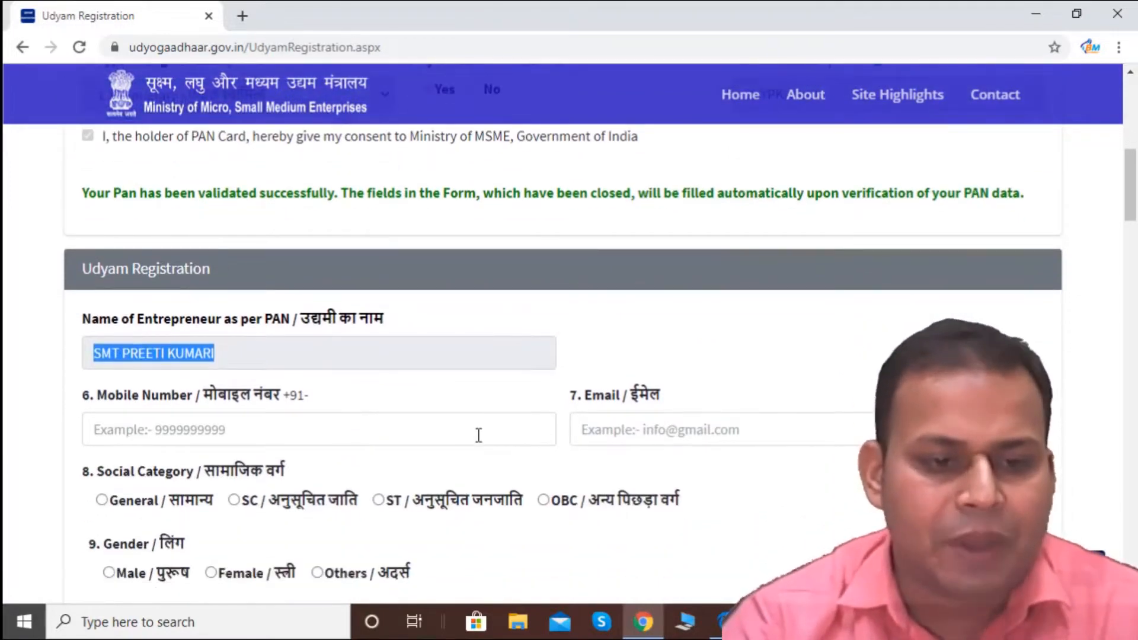
pyautogui.scroll(-2, 474, 431)
pyautogui.scroll(3, 172, 268)
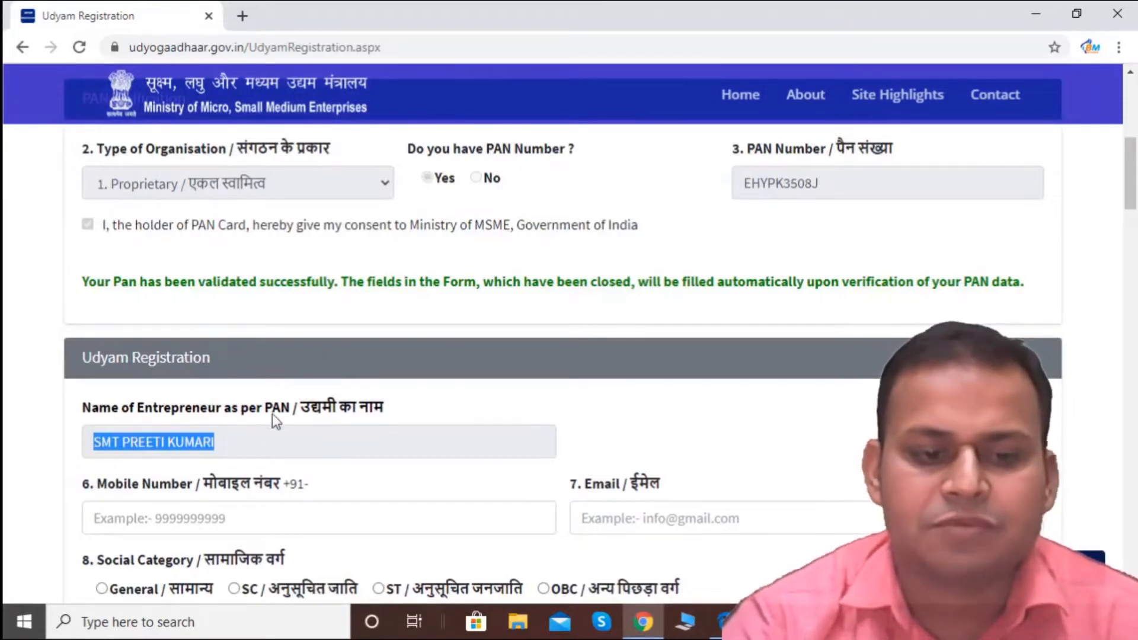
pyautogui.scroll(-2, 469, 425)
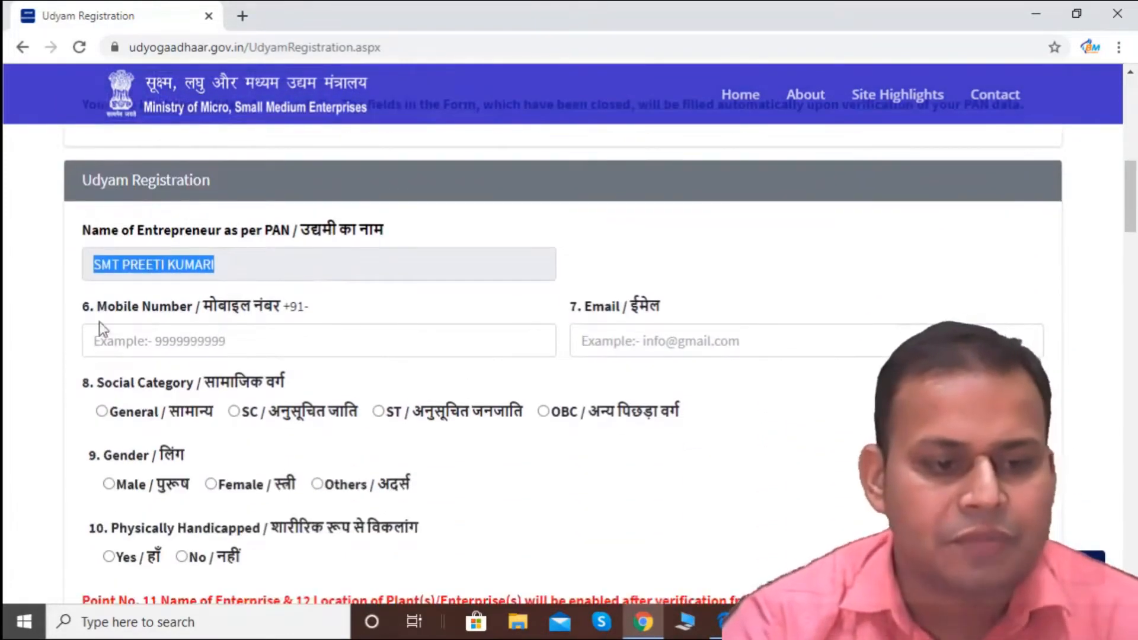
# - Fill Mobile Number and Email with the entrepreneur's contact details
pyautogui.click(144, 349)
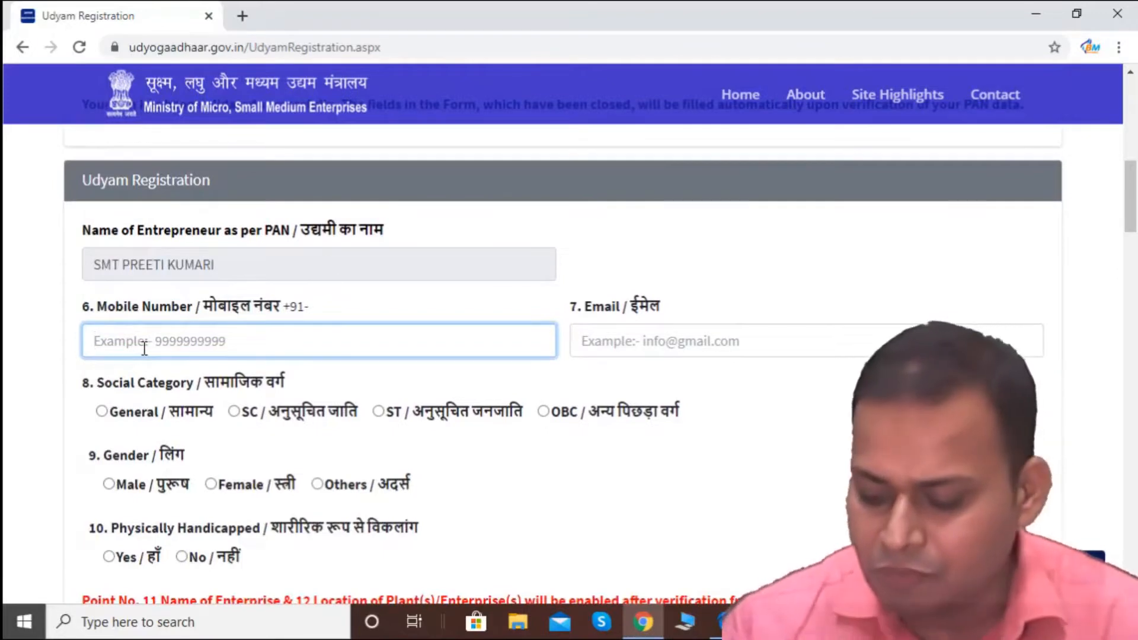
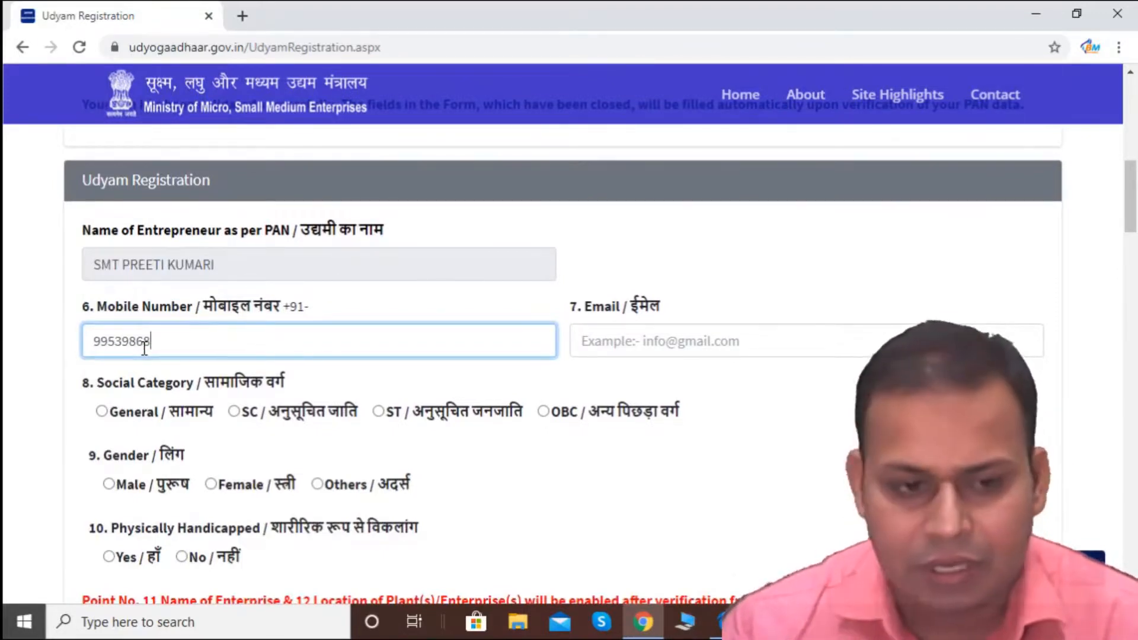
pyautogui.press('Tab')
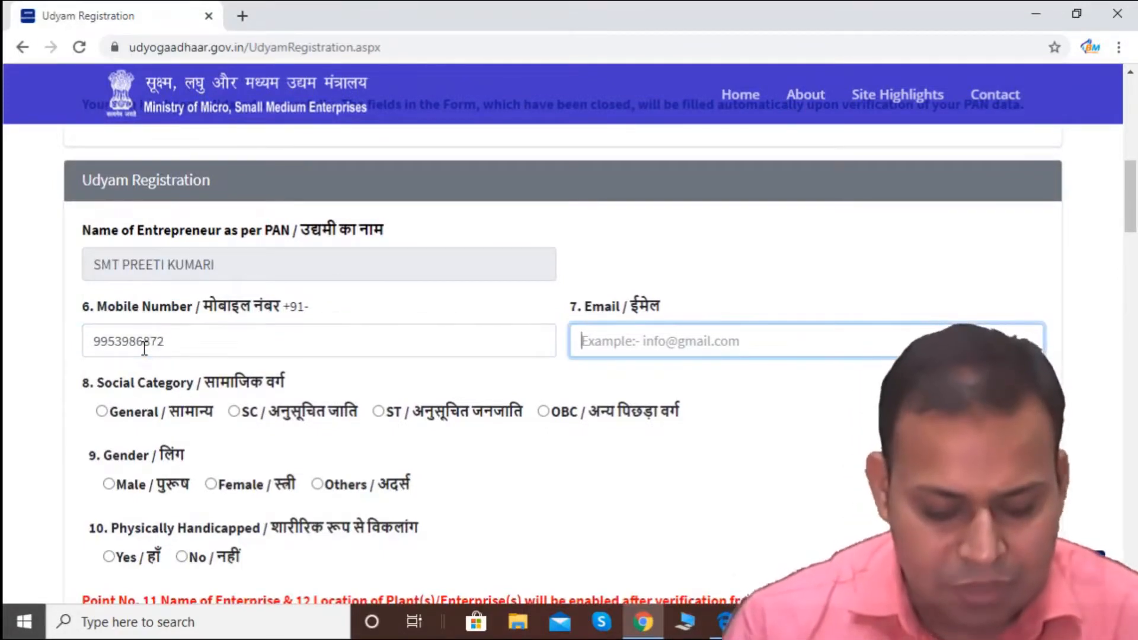
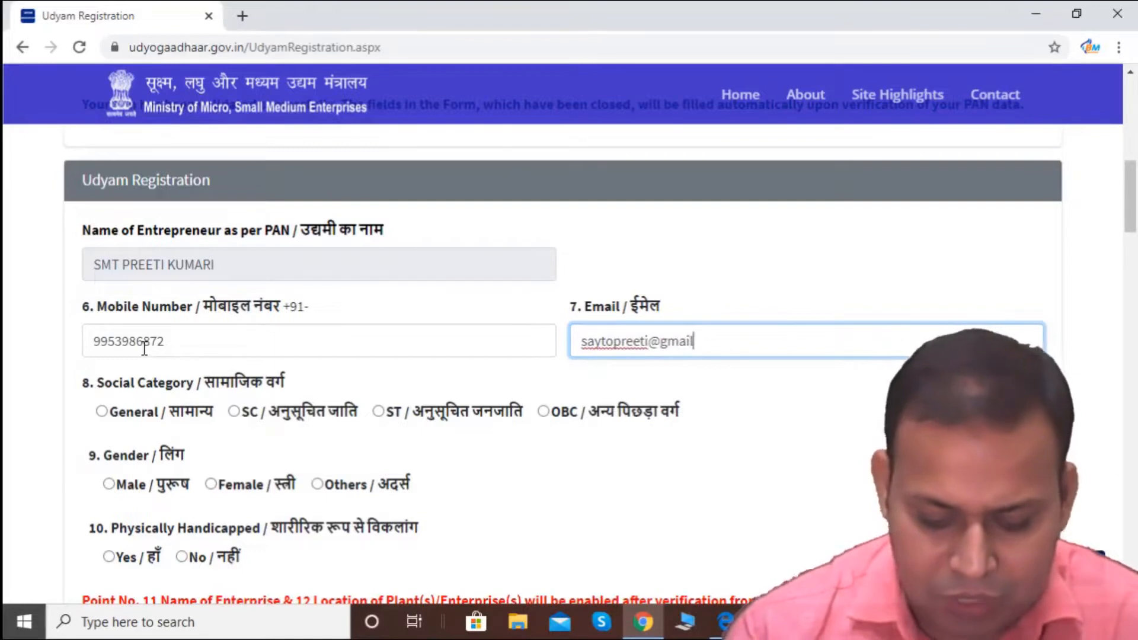
pyautogui.press('Tab')
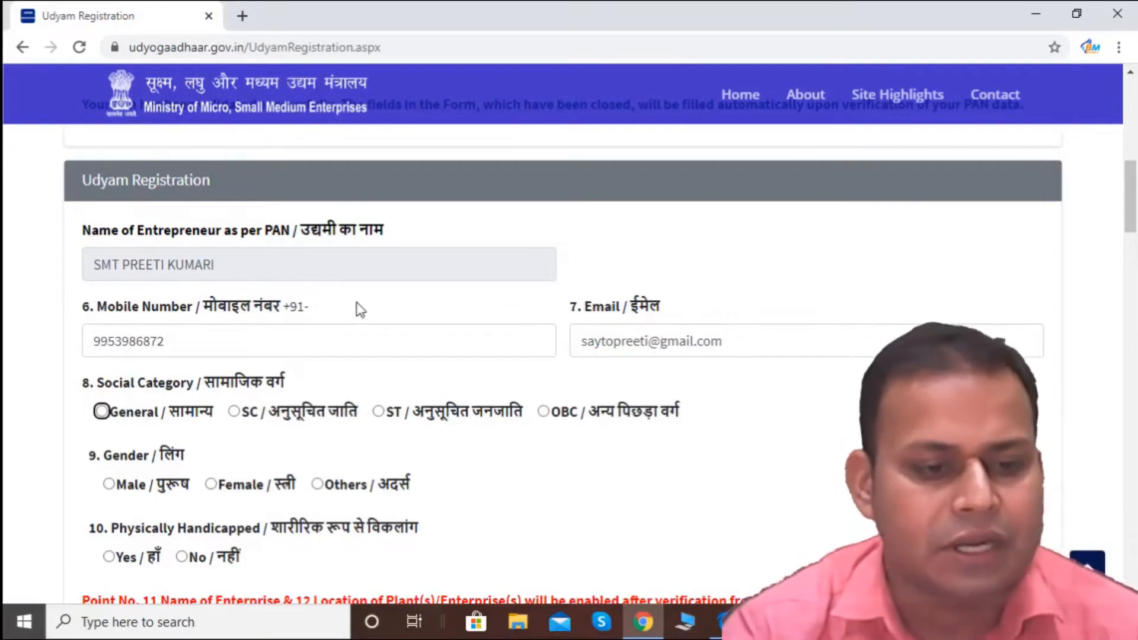
# - With Social Category General, set Gender to Female and Physically Handicapped to No; highlight Point No. 11
pyautogui.scroll(-2, 723, 419)
pyautogui.scroll(2, 719, 413)
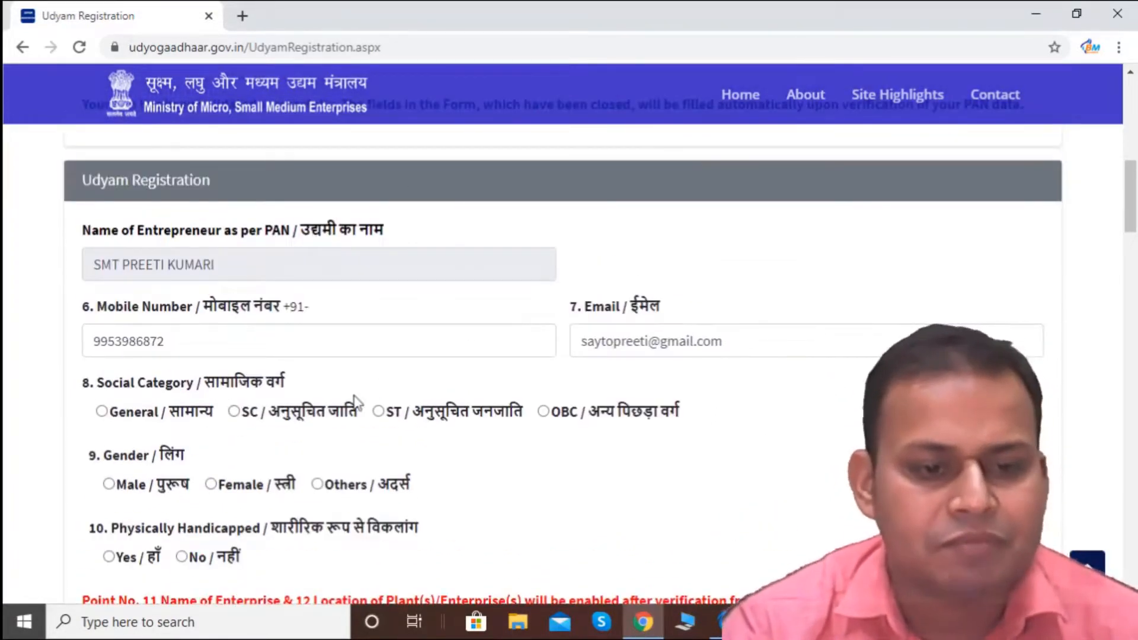
pyautogui.scroll(-2, 361, 394)
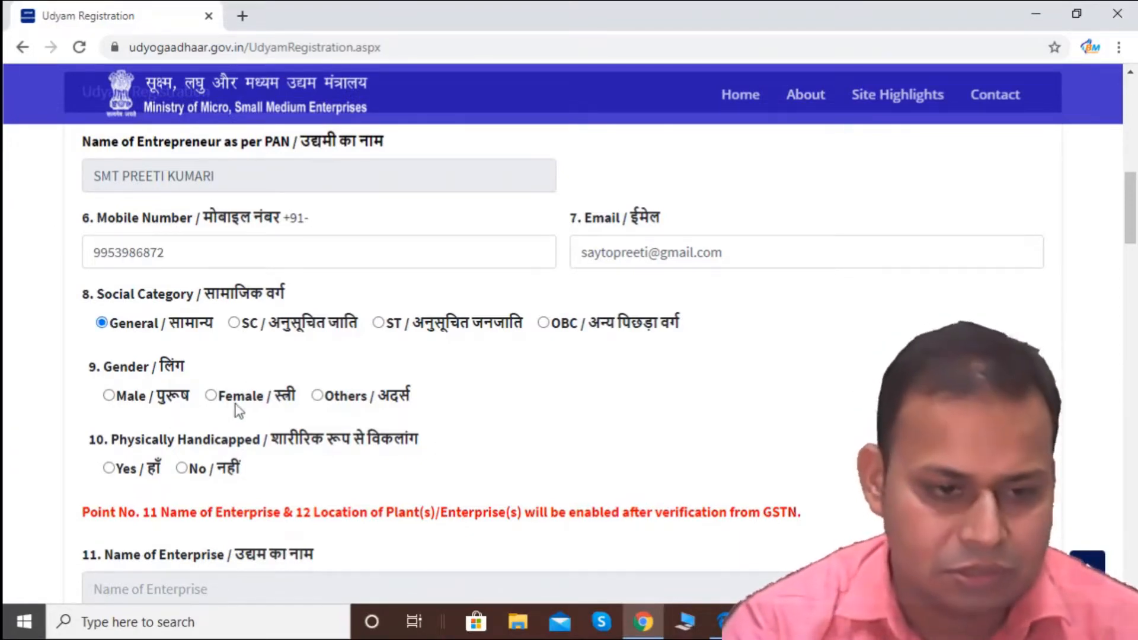
pyautogui.click(212, 395)
pyautogui.scroll(-3, 214, 393)
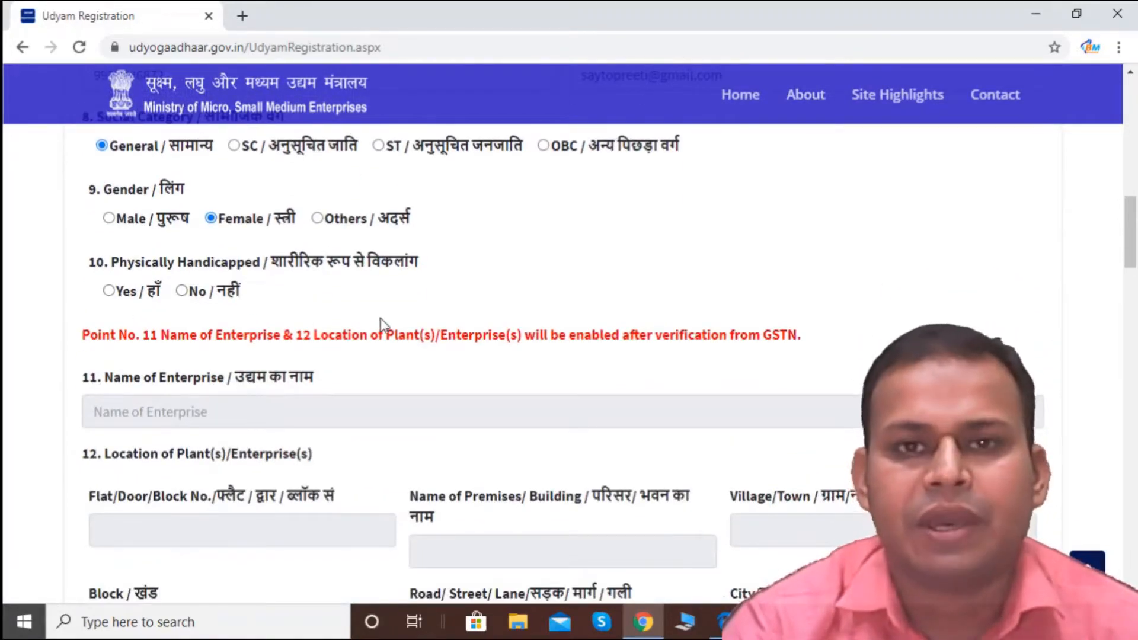
pyautogui.click(182, 291)
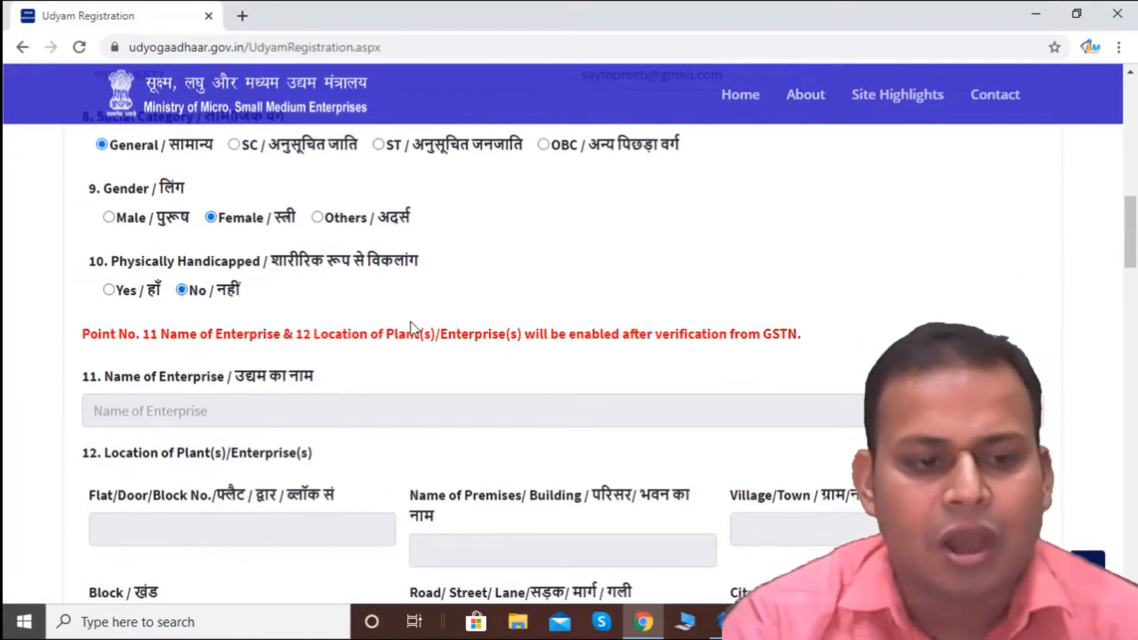
pyautogui.scroll(-1, 162, 263)
pyautogui.moveTo(72, 246); pyautogui.dragTo(136, 292)
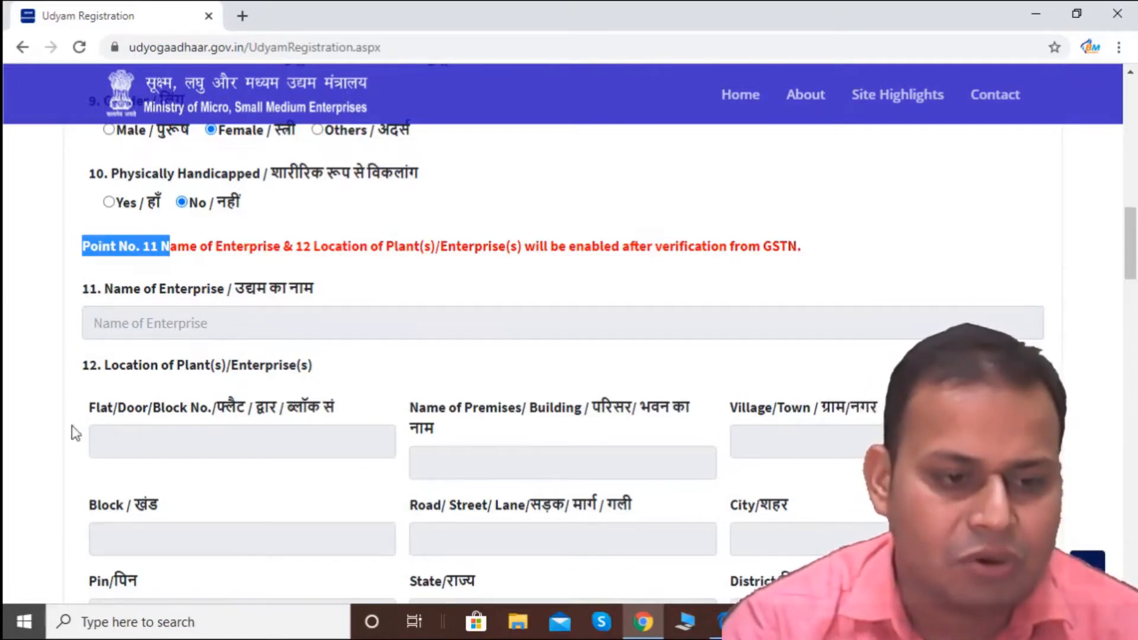
# - Scroll past sections 11 and 12 until section 13, Official Address of Enterprise, is visible
pyautogui.scroll(-1, 89, 456)
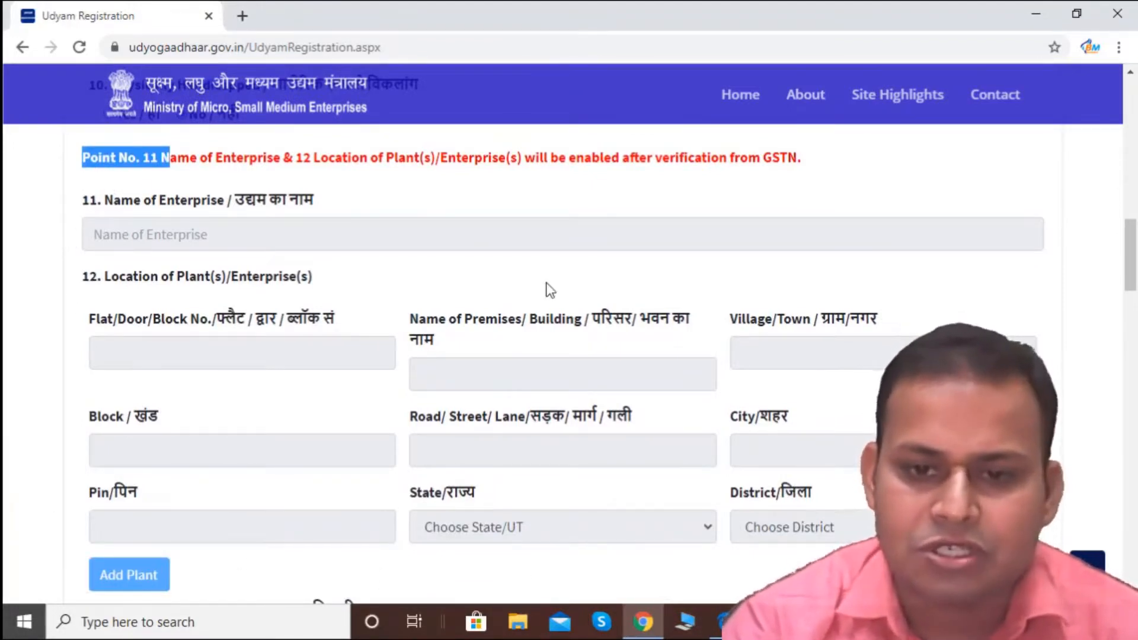
pyautogui.scroll(3, 550, 289)
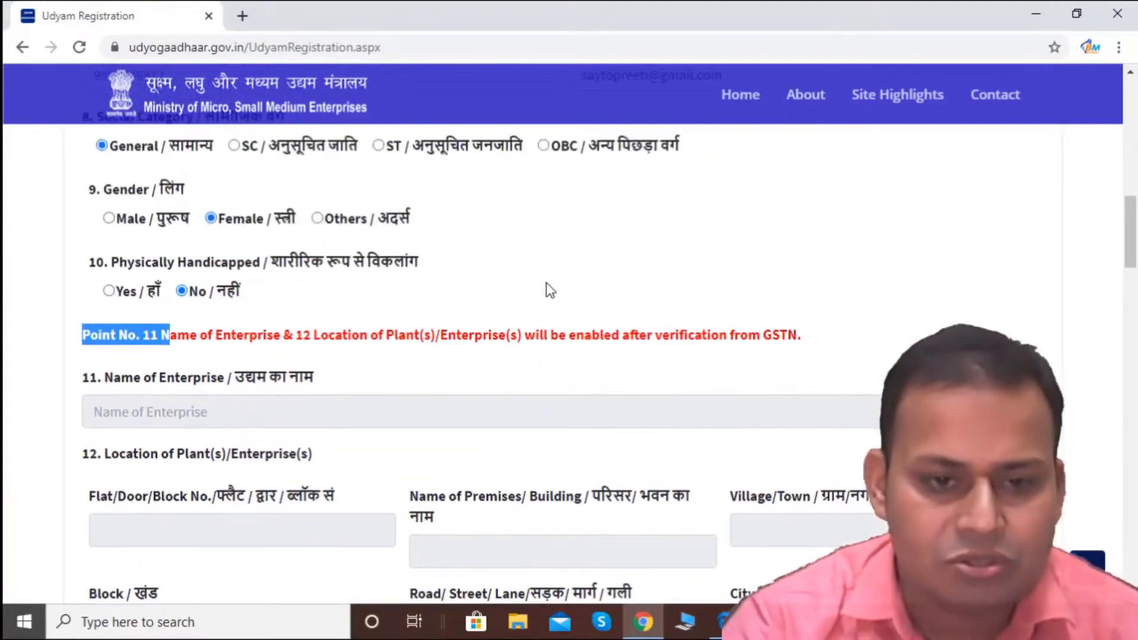
pyautogui.scroll(-9, 550, 290)
pyautogui.scroll(3, 550, 290)
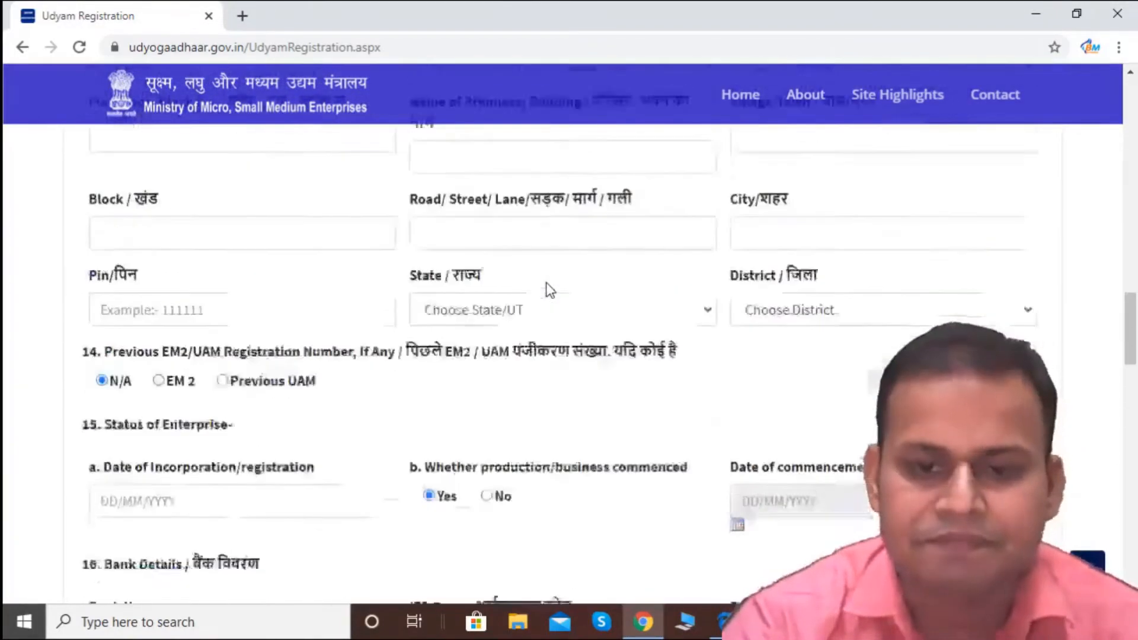
pyautogui.scroll(3, 546, 287)
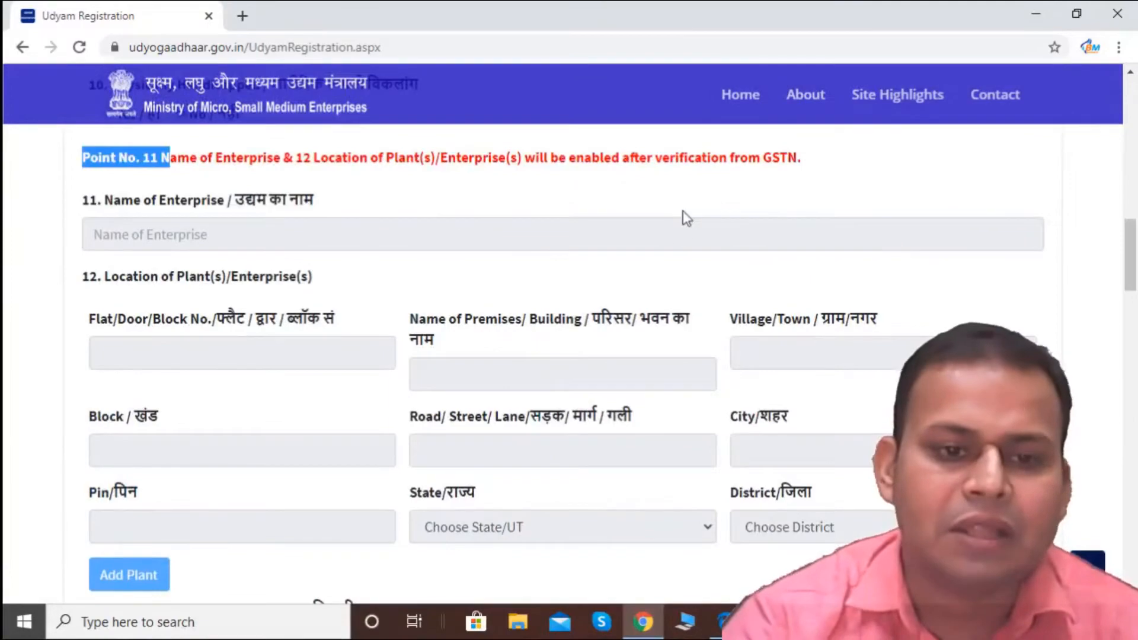
pyautogui.scroll(3, 675, 248)
pyautogui.scroll(3, 665, 246)
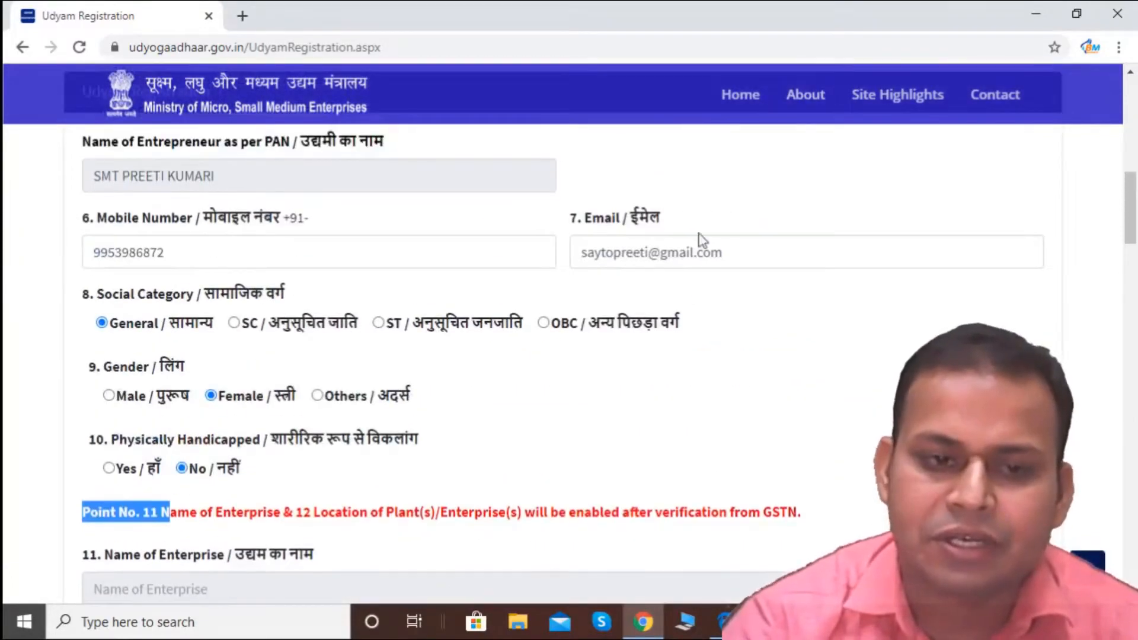
pyautogui.scroll(3, 657, 237)
pyautogui.scroll(-9, 655, 284)
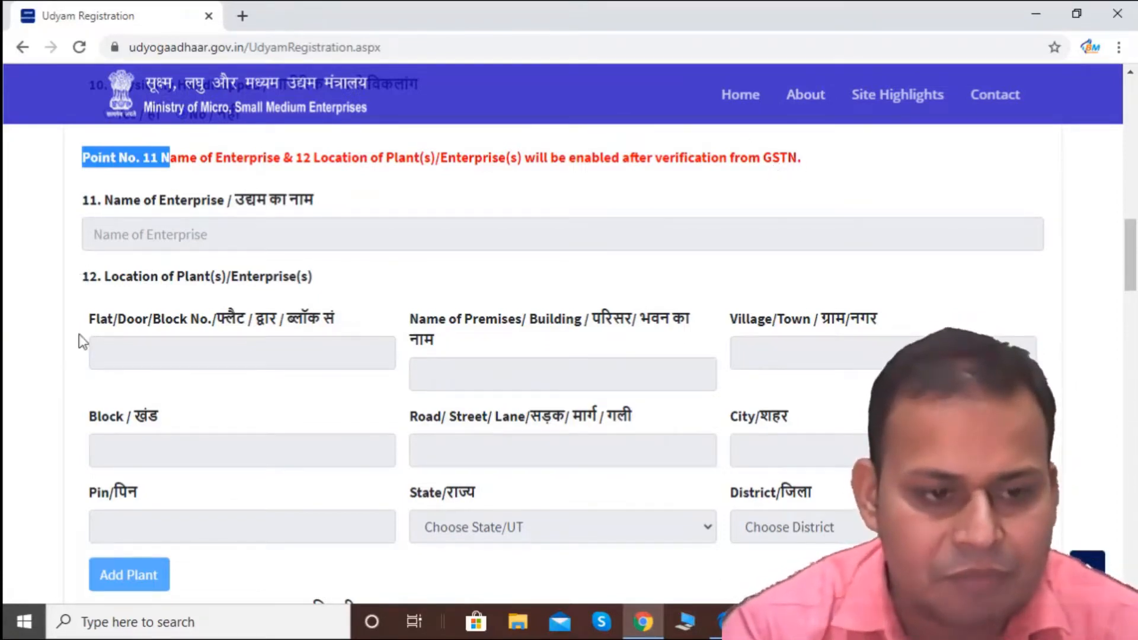
pyautogui.scroll(-2, 506, 314)
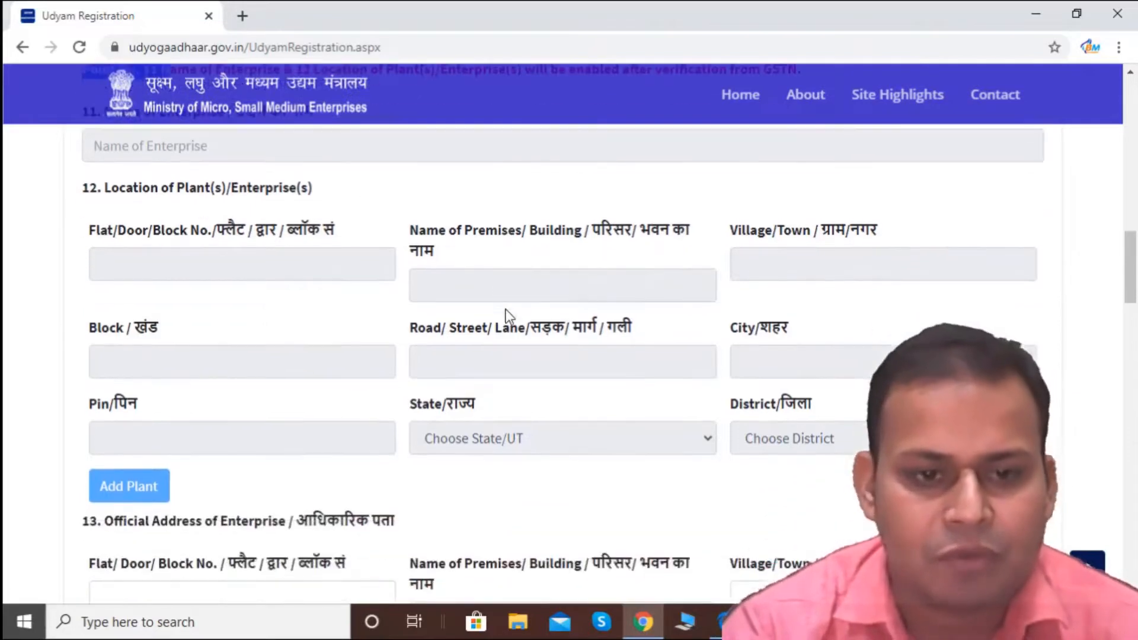
pyautogui.scroll(2, 477, 256)
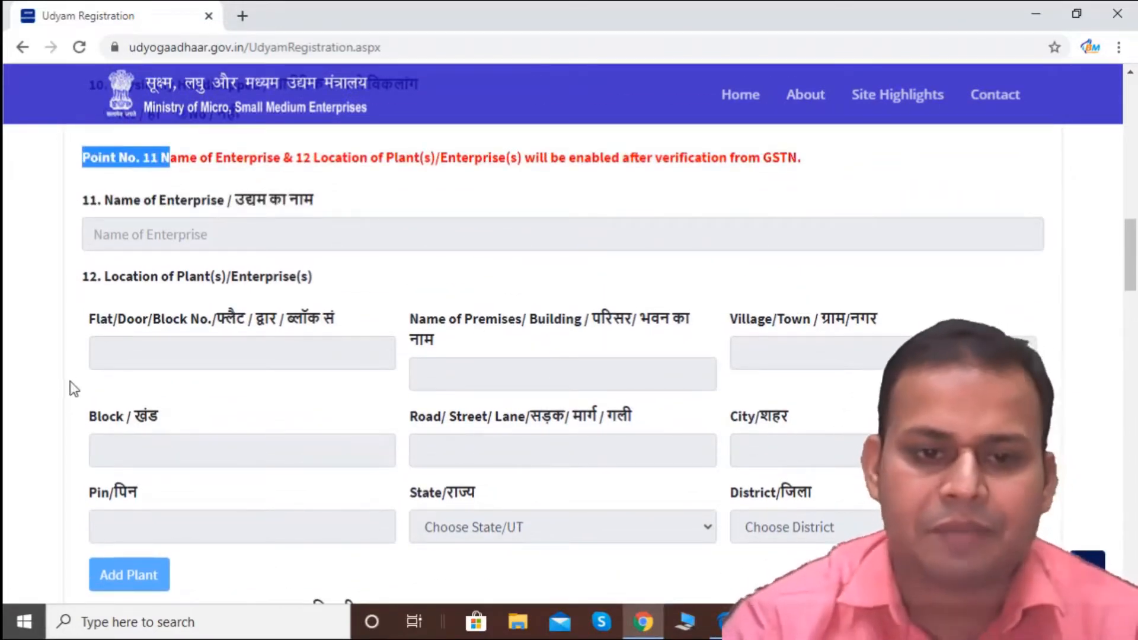
pyautogui.scroll(-2, 564, 375)
pyautogui.scroll(2, 564, 376)
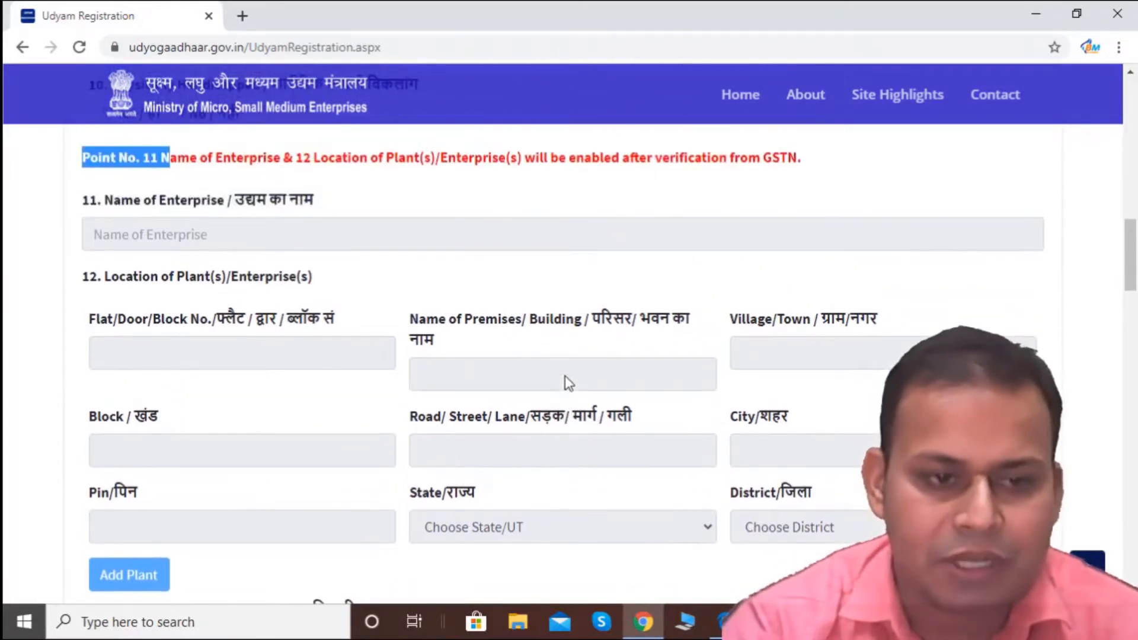
pyautogui.scroll(-3, 564, 376)
pyautogui.scroll(-6, 564, 376)
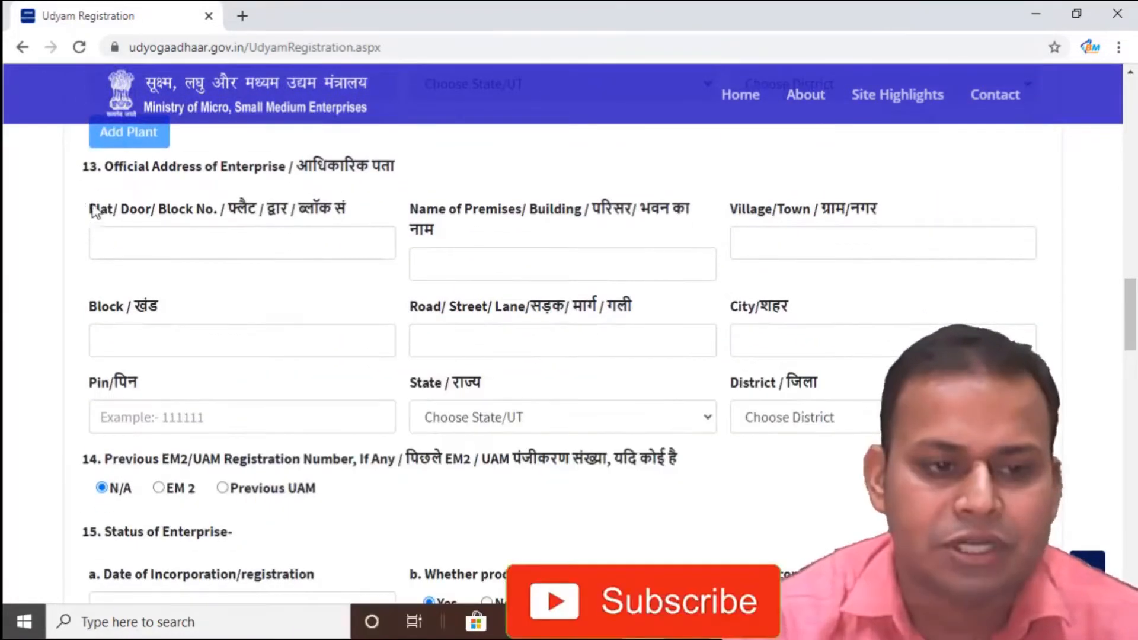
# - Enter the flat/door number and village/town of the enterprise's official address
pyautogui.click(227, 247)
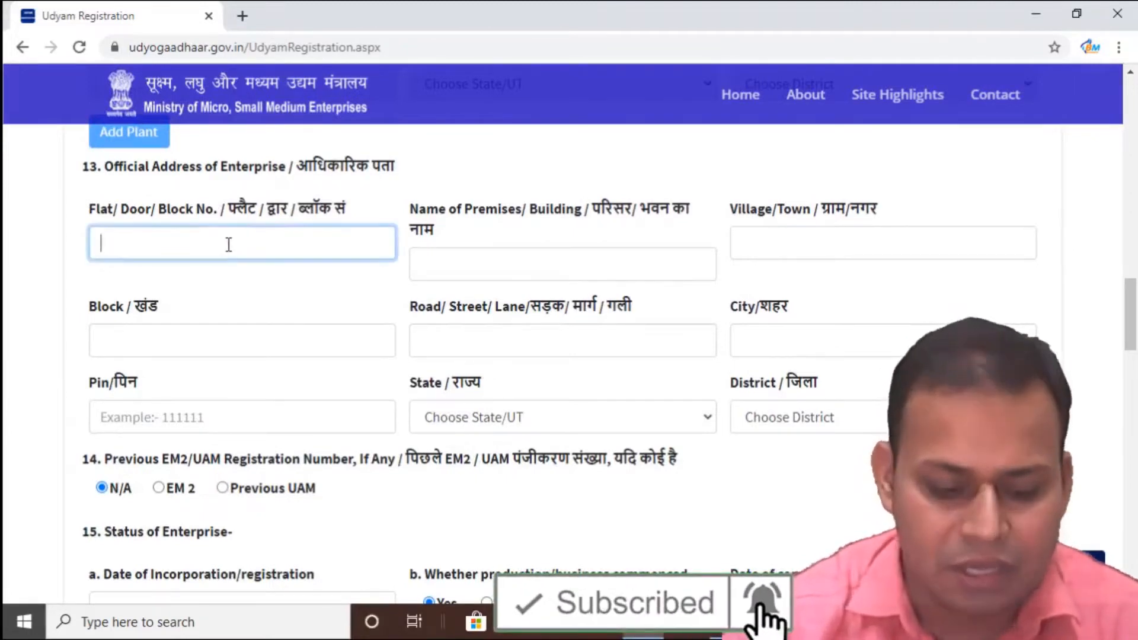
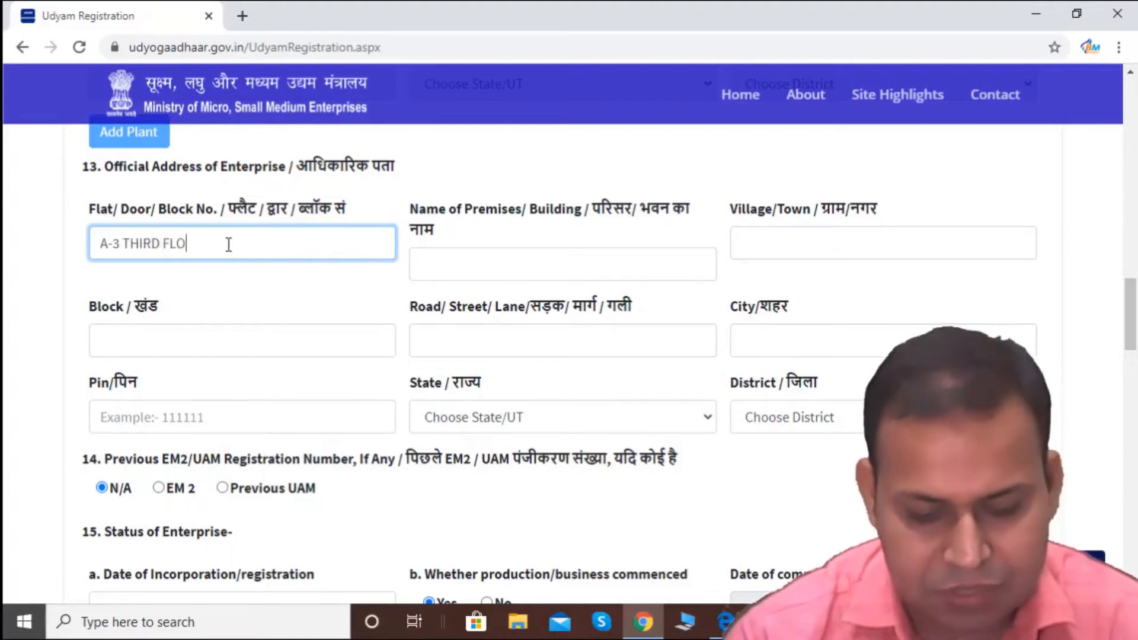
pyautogui.press('Tab')
pyautogui.press('Tab')
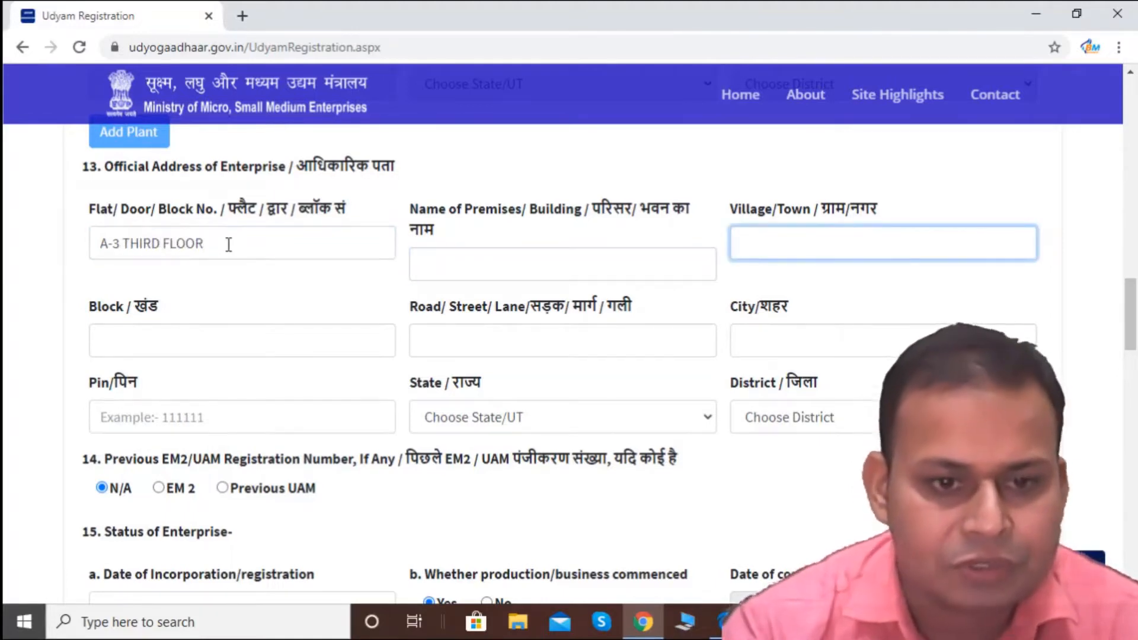
pyautogui.click(522, 265)
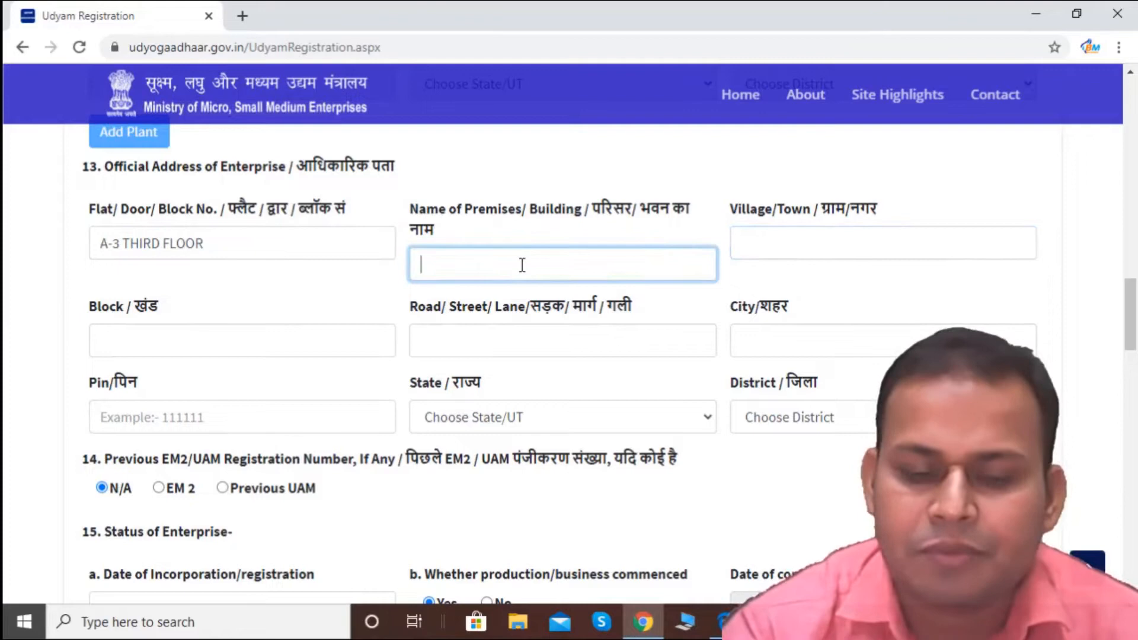
pyautogui.click(753, 242)
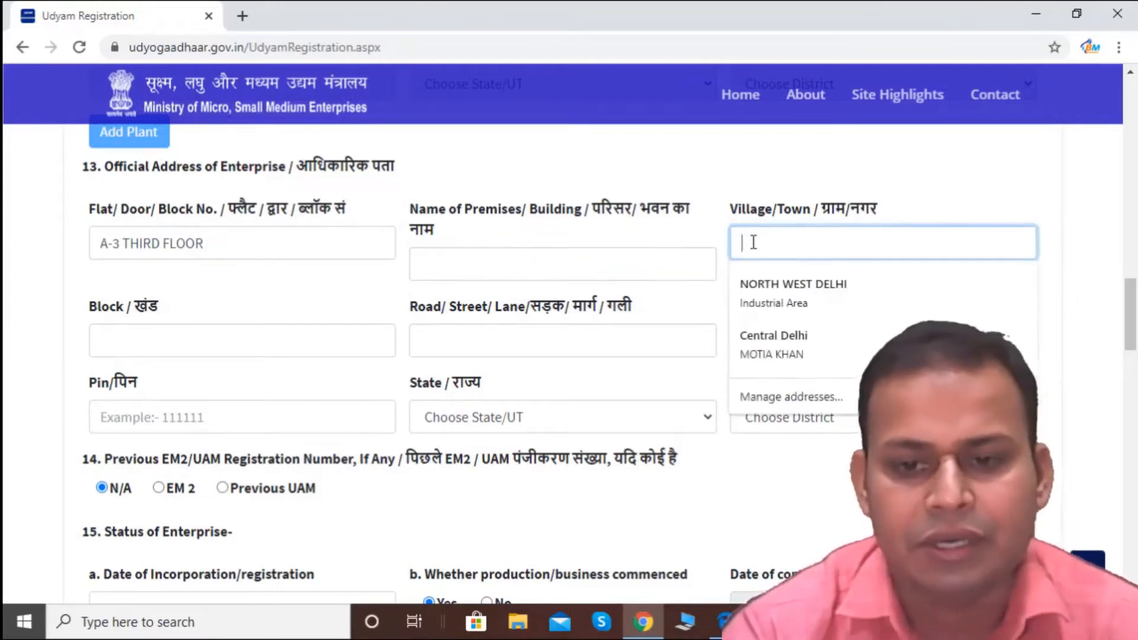
pyautogui.write('NEW DELHI')
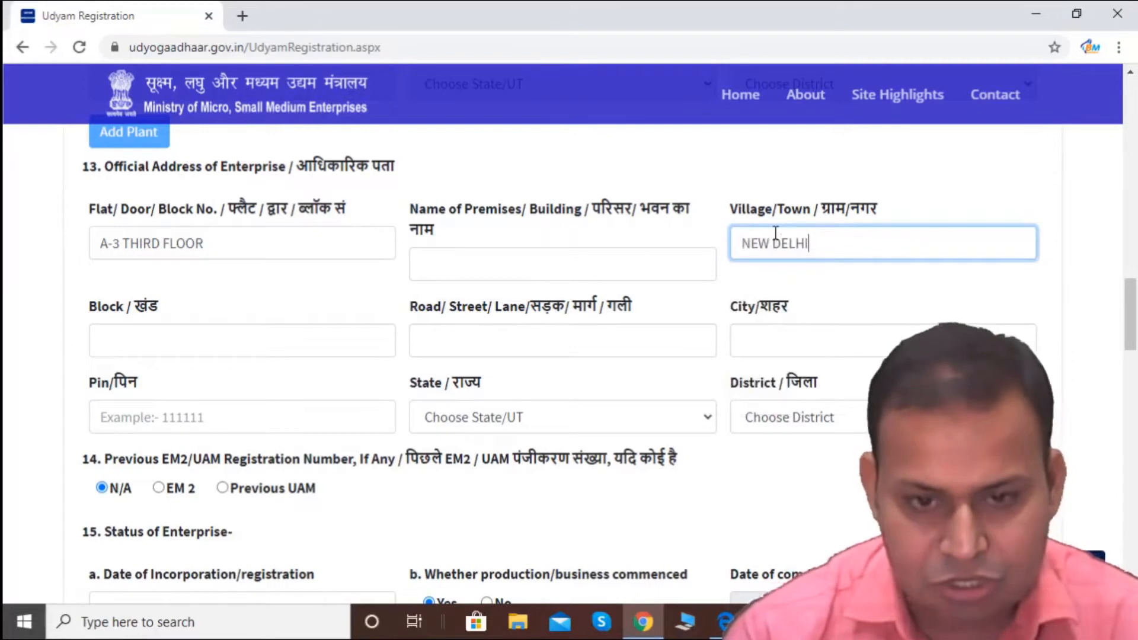
pyautogui.press('Tab')
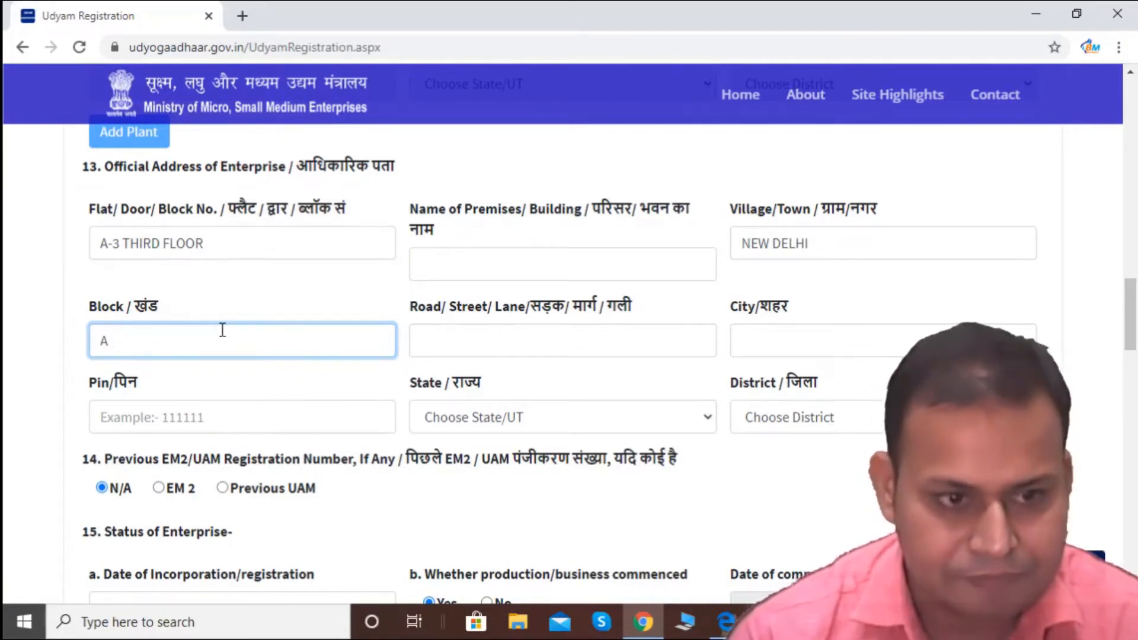
# - Fill in the address's block, road/street, city and PIN code fields
pyautogui.write('CK')
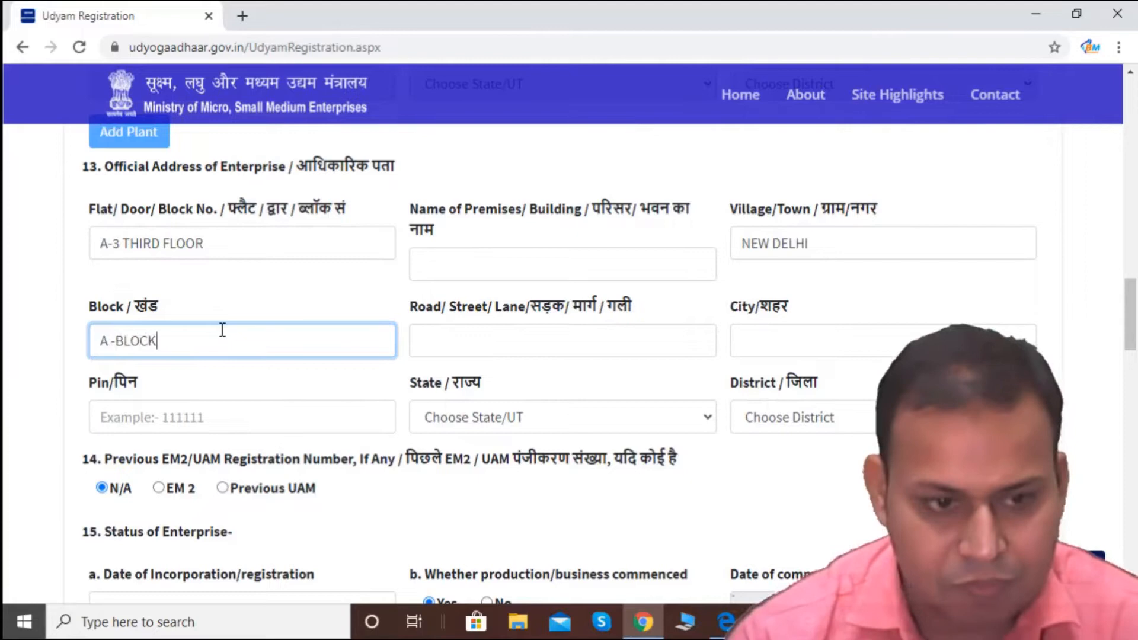
pyautogui.press('Tab')
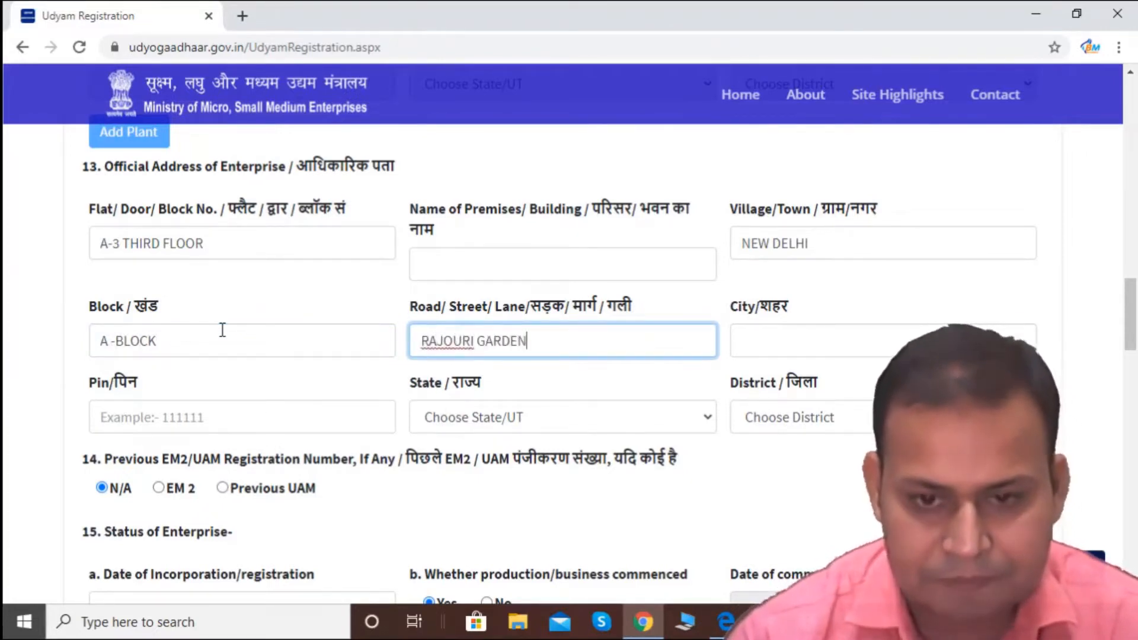
pyautogui.press('Tab')
pyautogui.write('N')
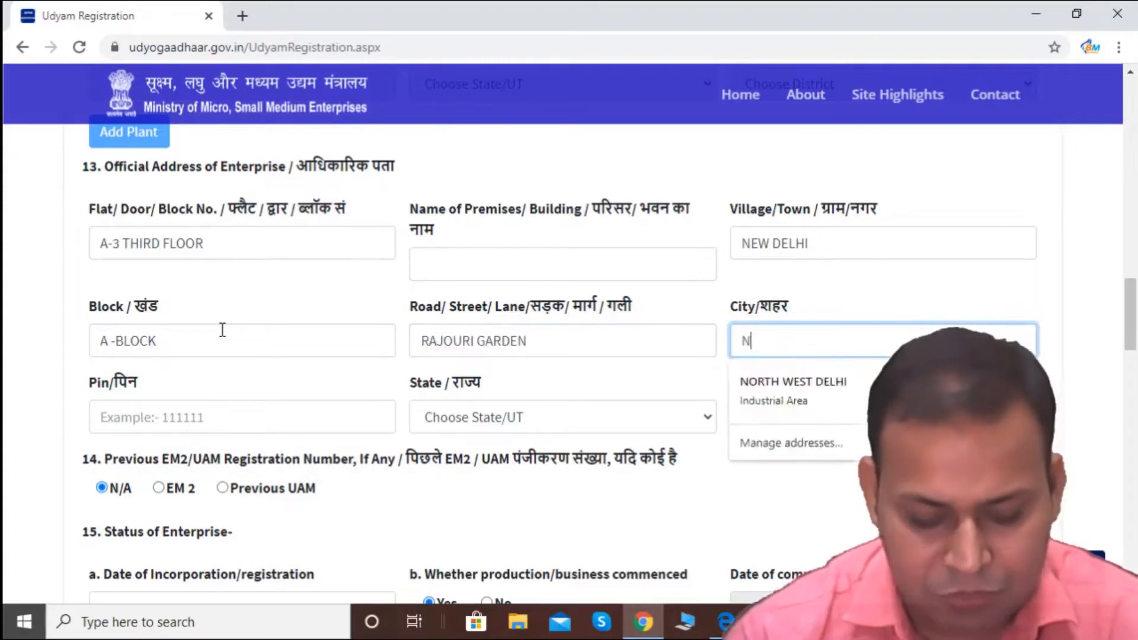
pyautogui.write('EW DELHI')
pyautogui.press('Tab')
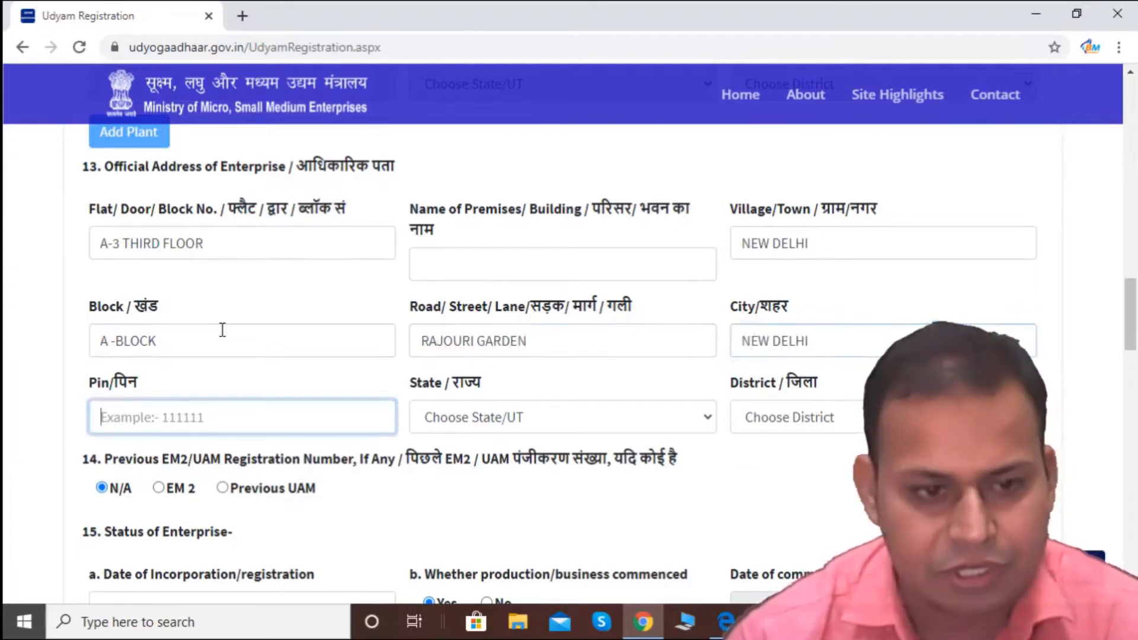
pyautogui.write('110027')
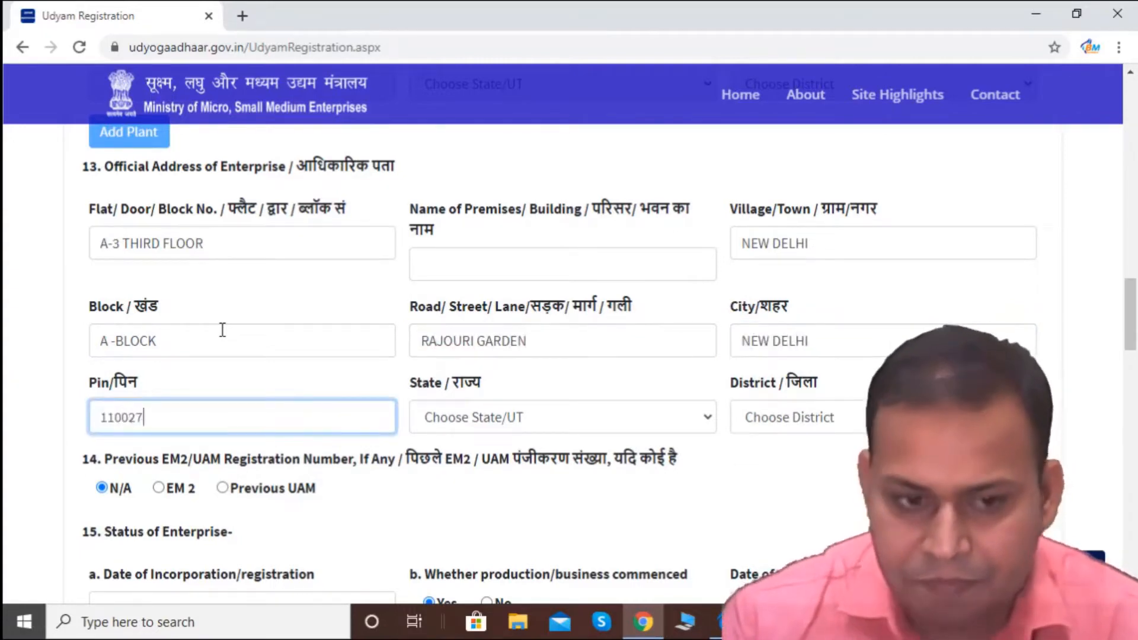
pyautogui.press('Tab')
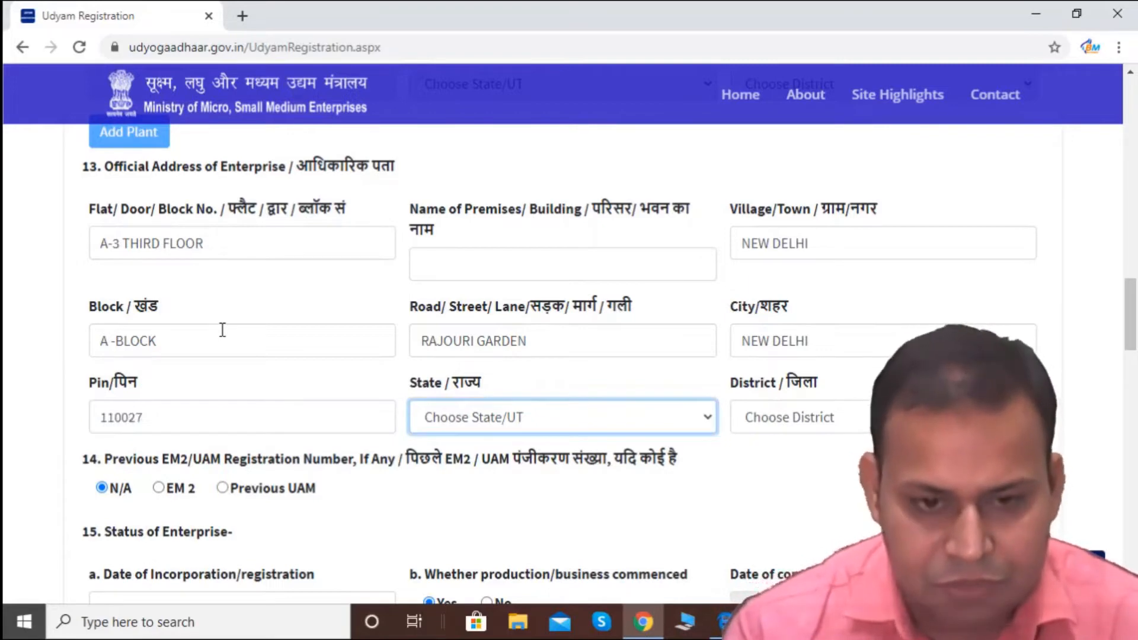
# - Choose 10.DELHI as the state and 11.WEST as the district
pyautogui.click(567, 415)
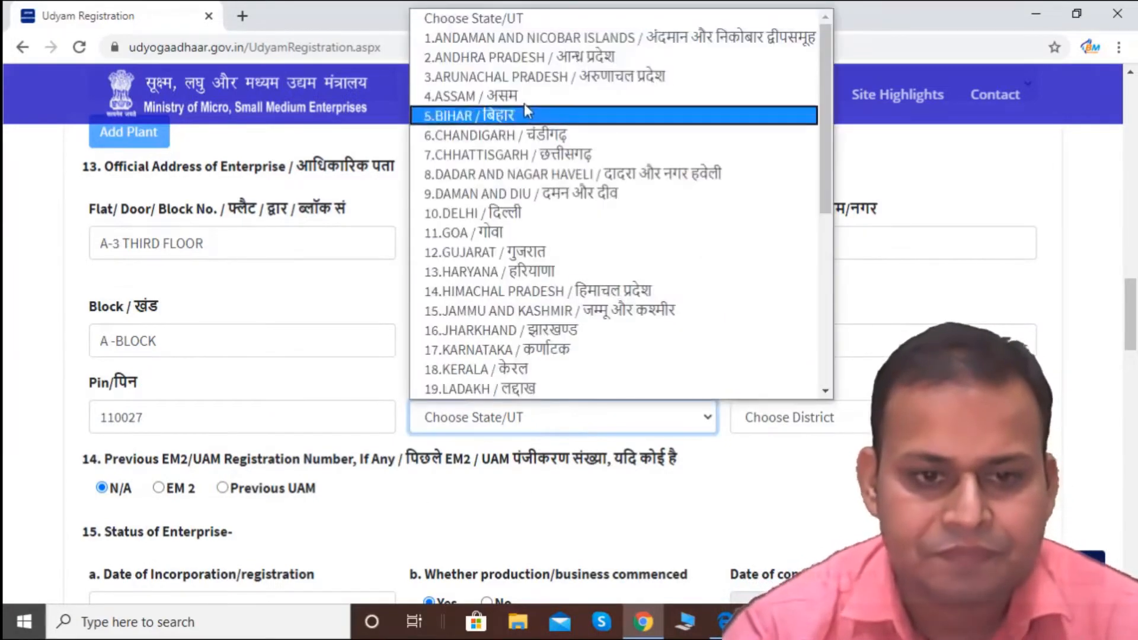
pyautogui.click(495, 212)
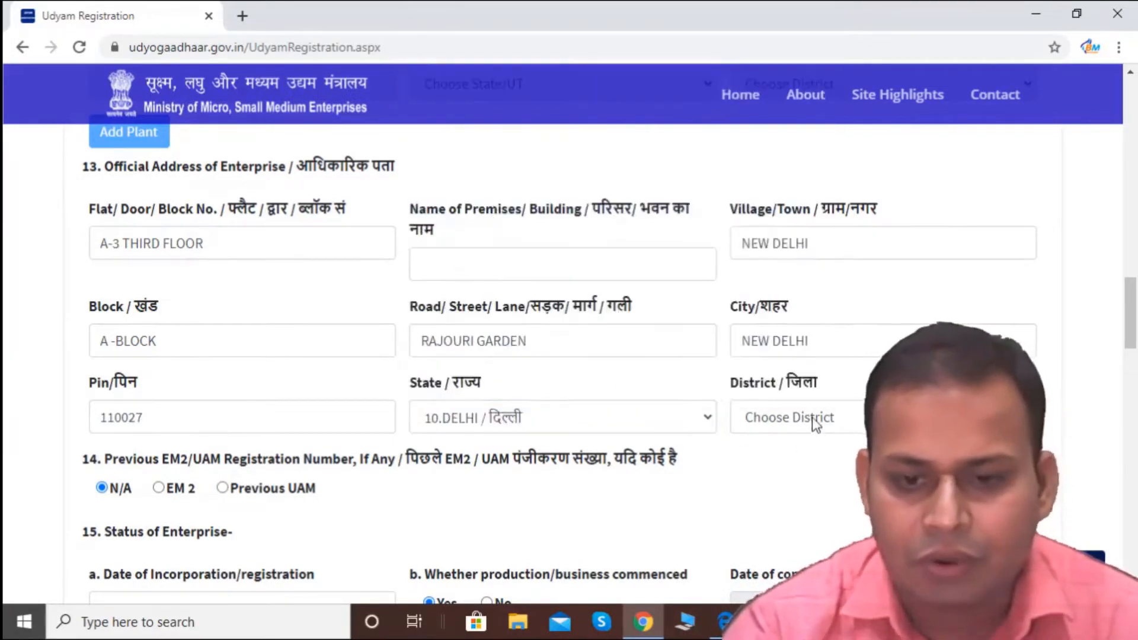
pyautogui.click(807, 419)
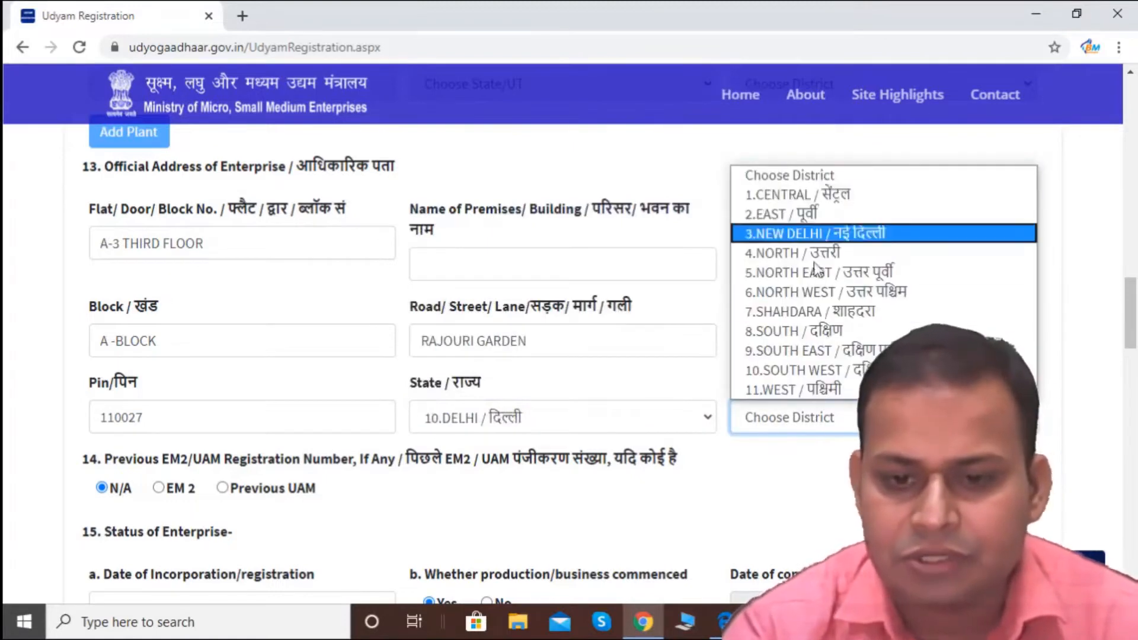
pyautogui.click(820, 391)
pyautogui.scroll(-2, 717, 468)
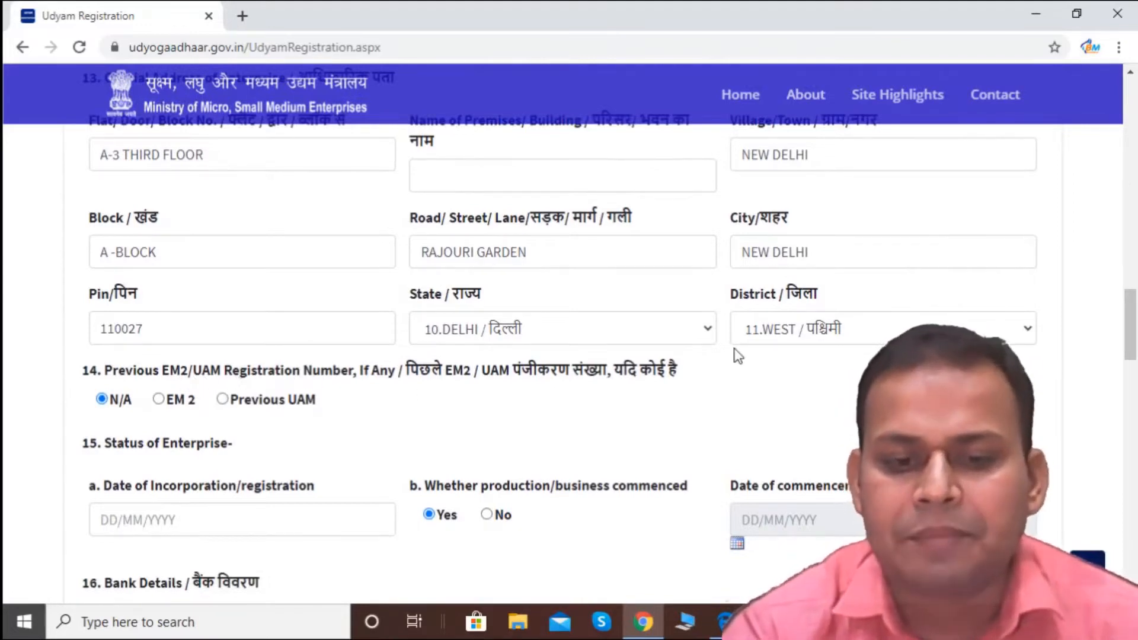
pyautogui.scroll(2, 214, 473)
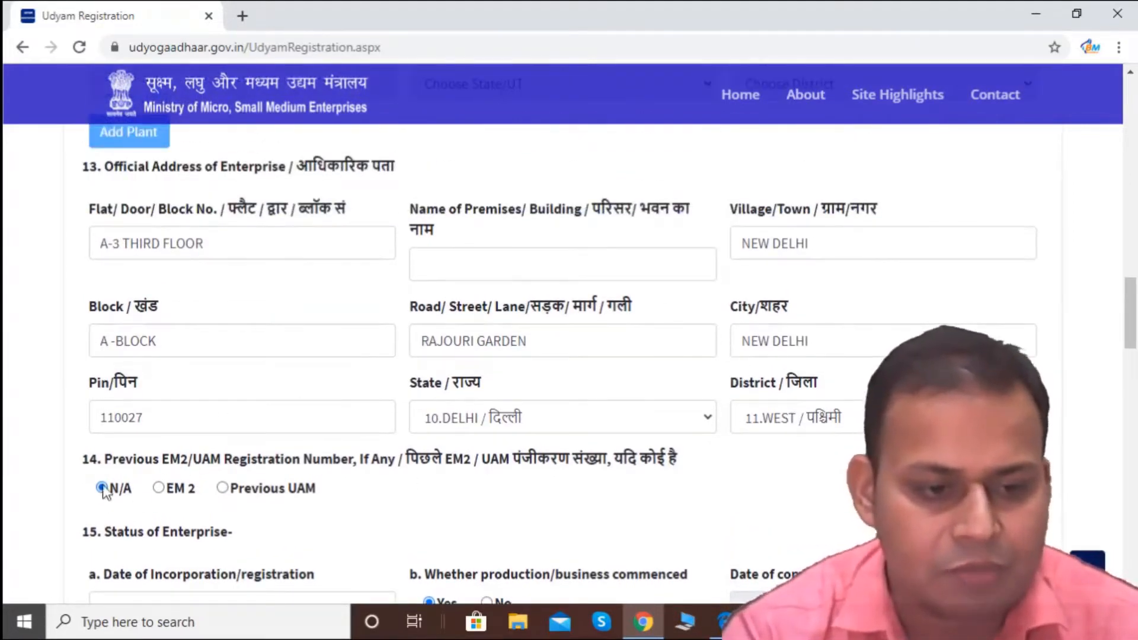
pyautogui.scroll(-3, 102, 491)
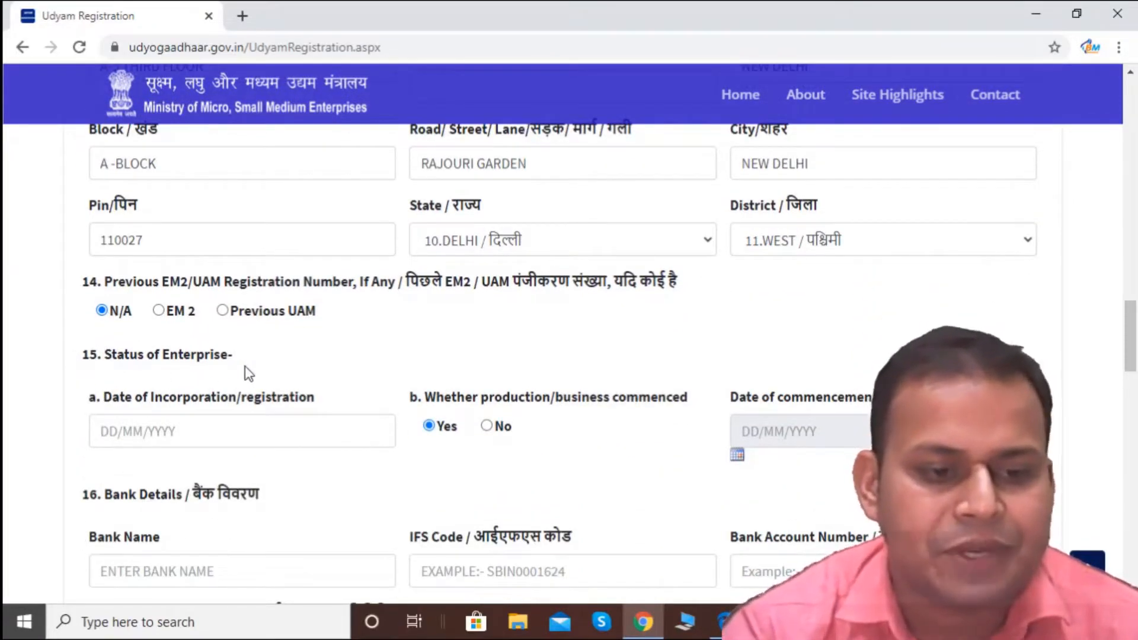
# - Pick an initial incorporation date and answer Yes to production having commenced
pyautogui.scroll(-2, 373, 380)
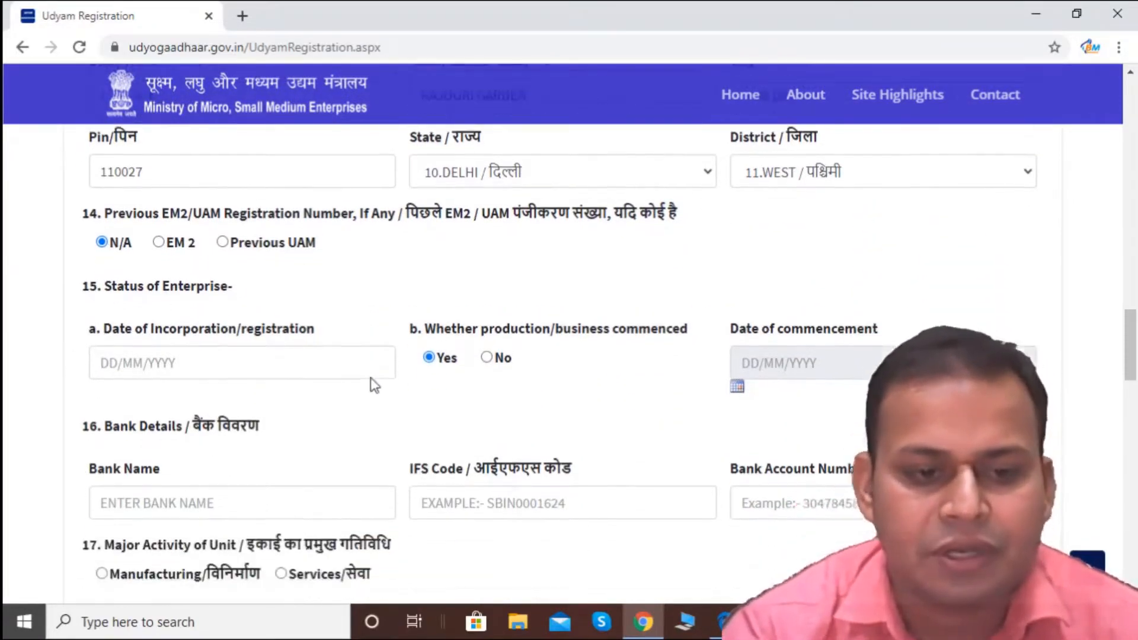
pyautogui.click(231, 335)
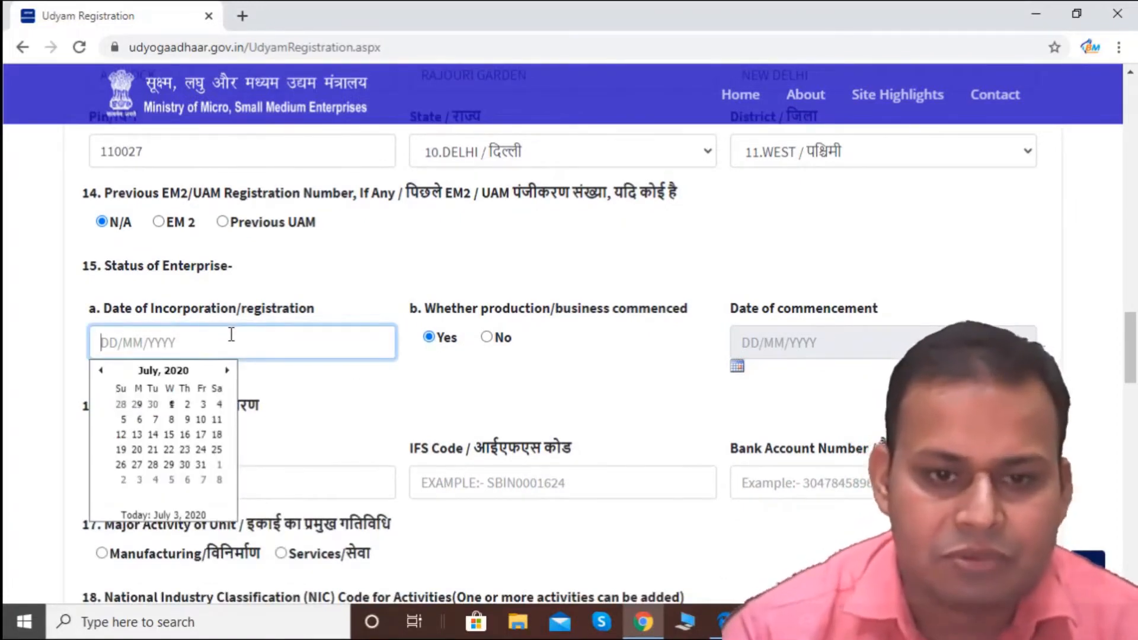
pyautogui.click(204, 409)
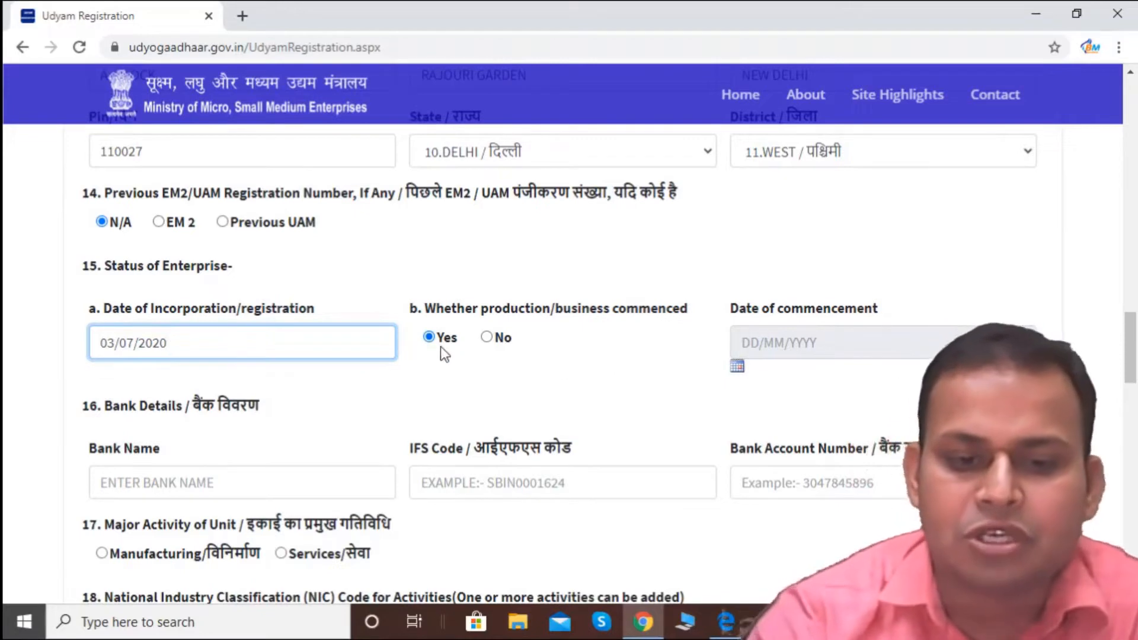
pyautogui.click(483, 338)
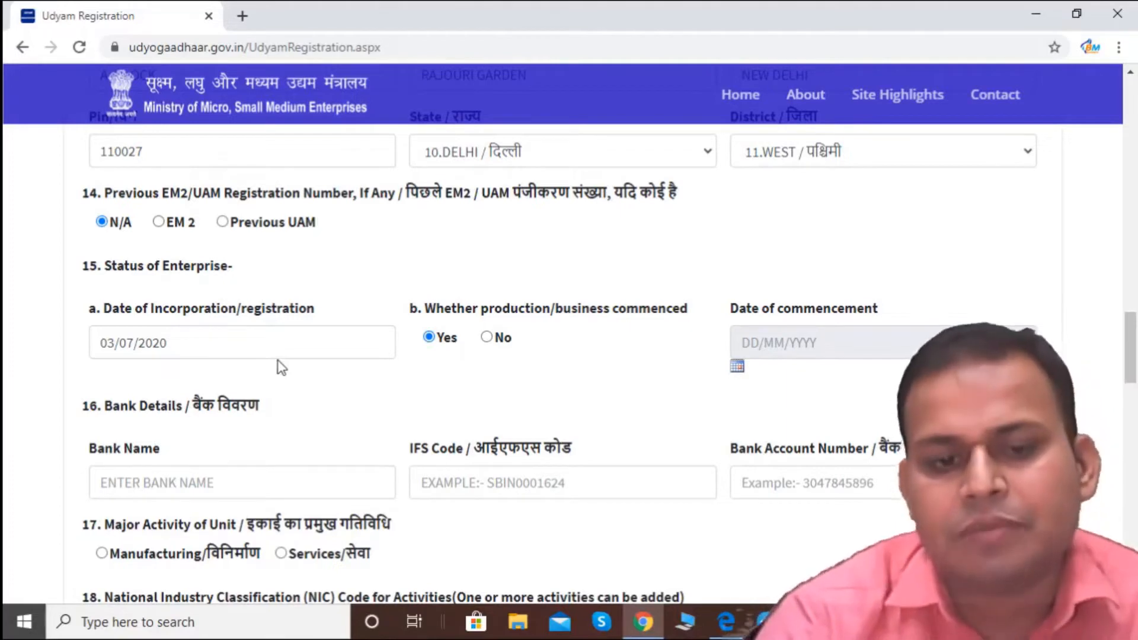
# - Correct the Date of Incorporation to 01/05/2020 by going back to May 2020
pyautogui.click(246, 345)
pyautogui.click(102, 373)
pyautogui.click(102, 372)
pyautogui.click(203, 404)
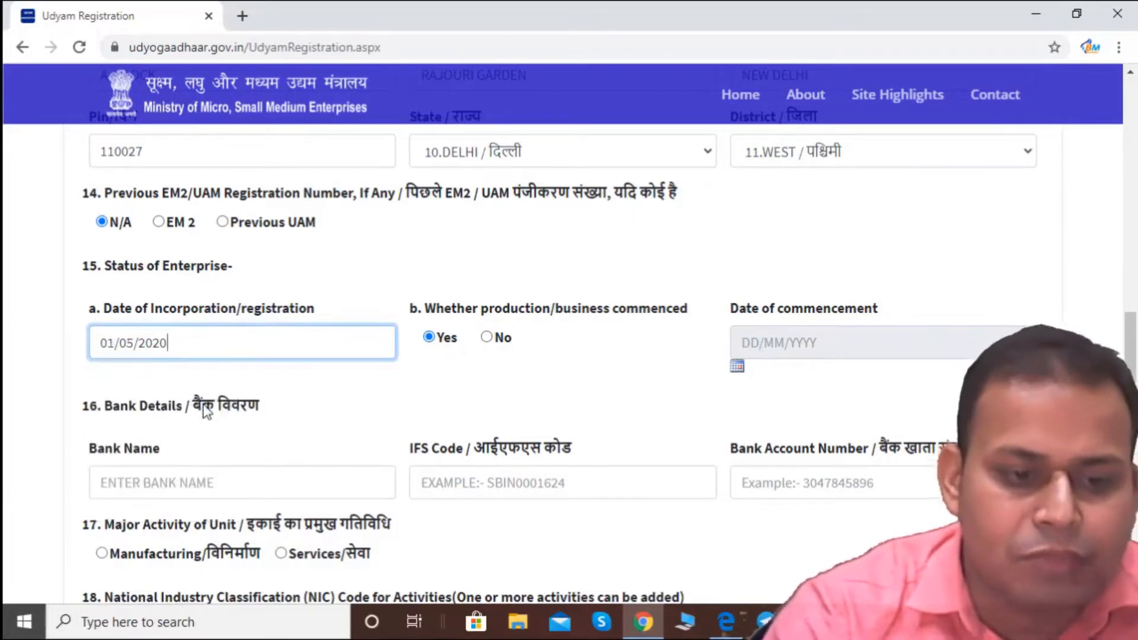
pyautogui.click(822, 344)
pyautogui.click(736, 365)
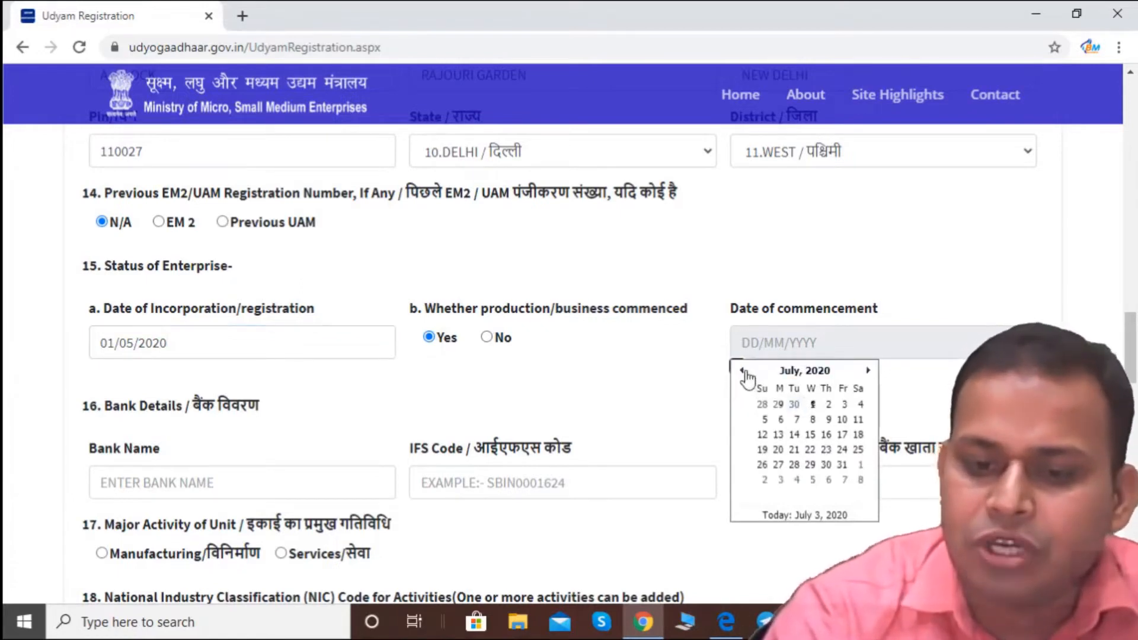
# - Go back two months to May 2020 and pick 30 as the commencement date
pyautogui.click(742, 371)
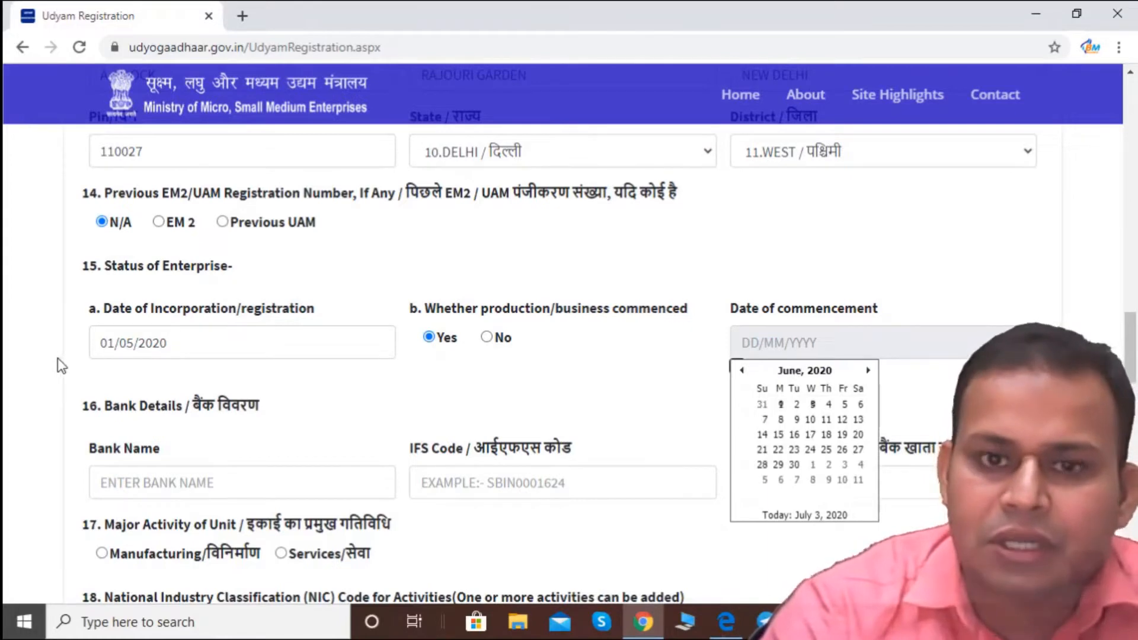
pyautogui.click(743, 372)
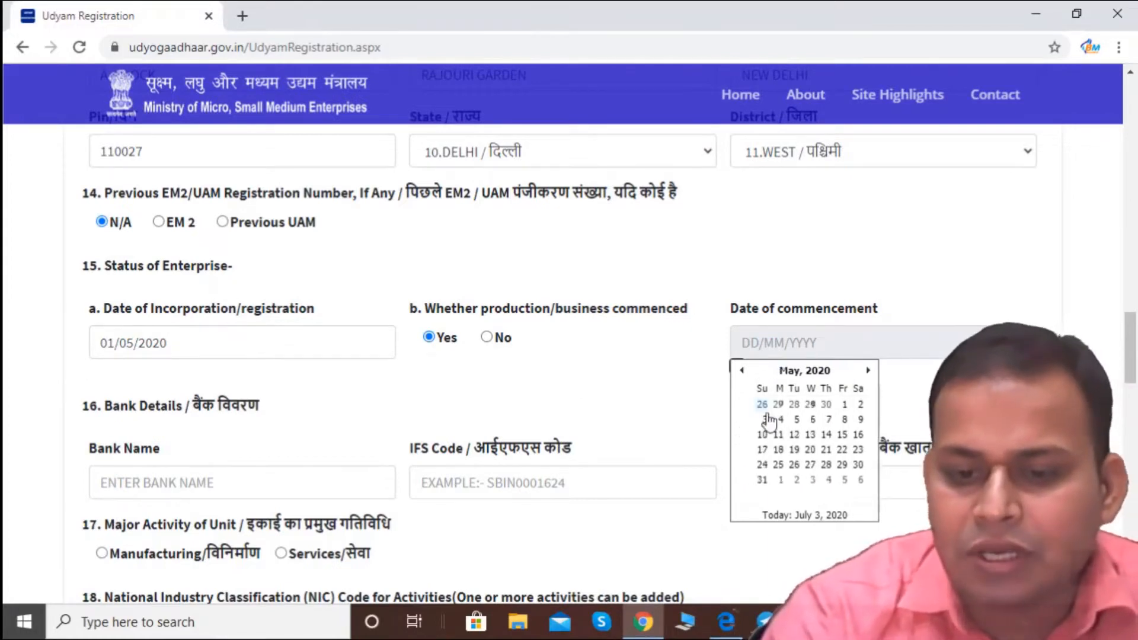
pyautogui.click(858, 465)
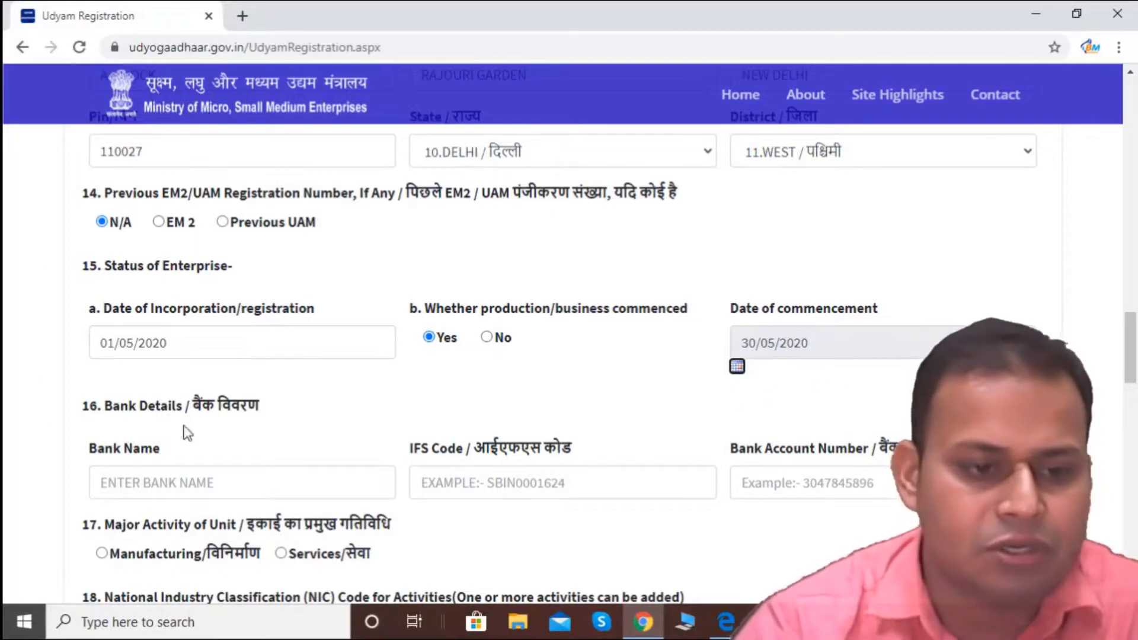
pyautogui.scroll(-2, 229, 406)
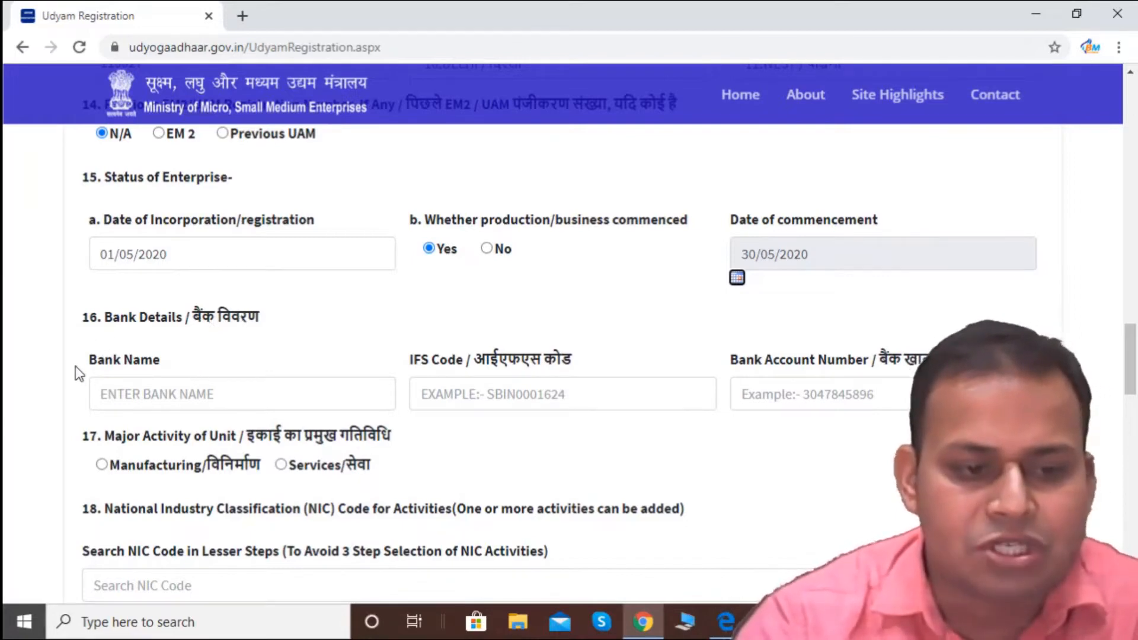
# - Enter bank ICICI BANK LIMITED, IFS code ICIC0000399, and the enterprise's account number
pyautogui.click(218, 392)
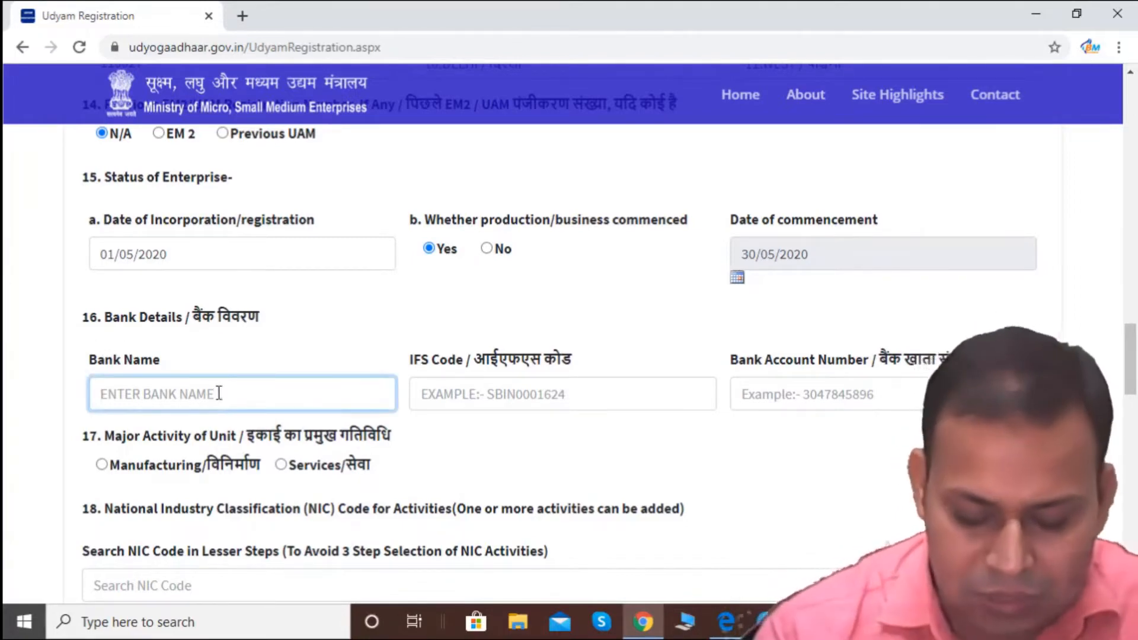
pyautogui.write('ICICI')
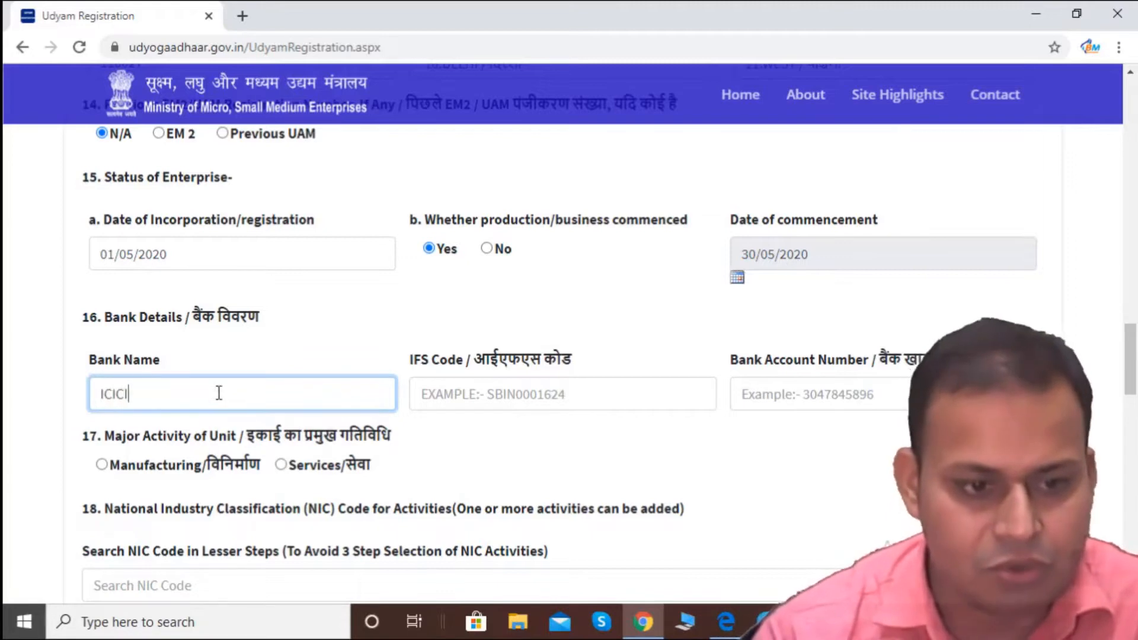
pyautogui.write(' BANK LIMITED')
pyautogui.press('Tab')
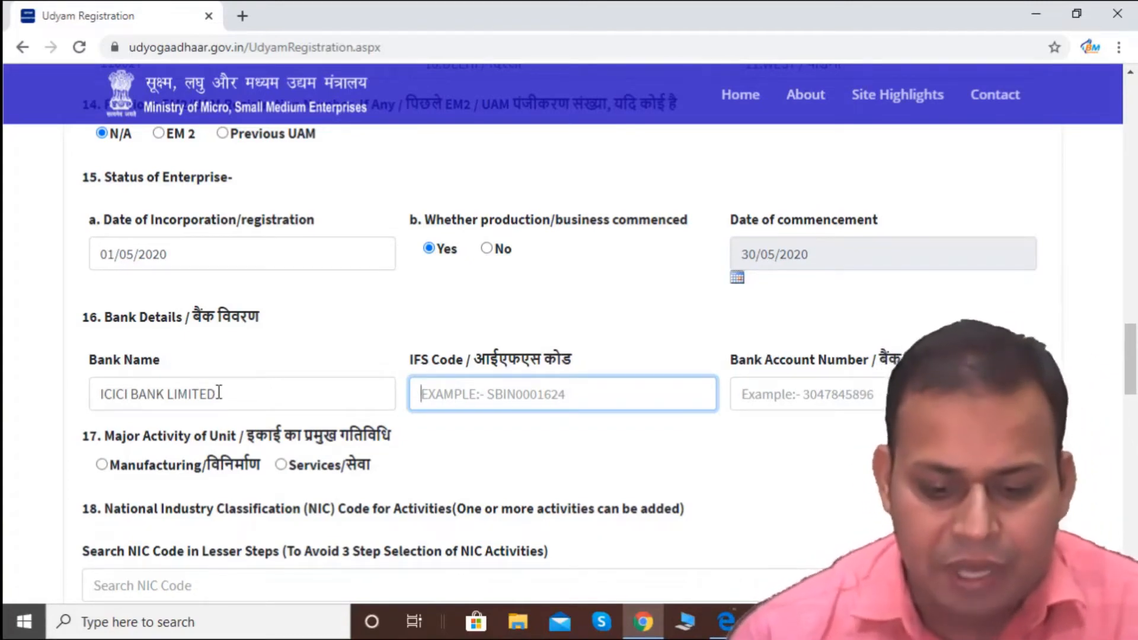
pyautogui.write('ICIC')
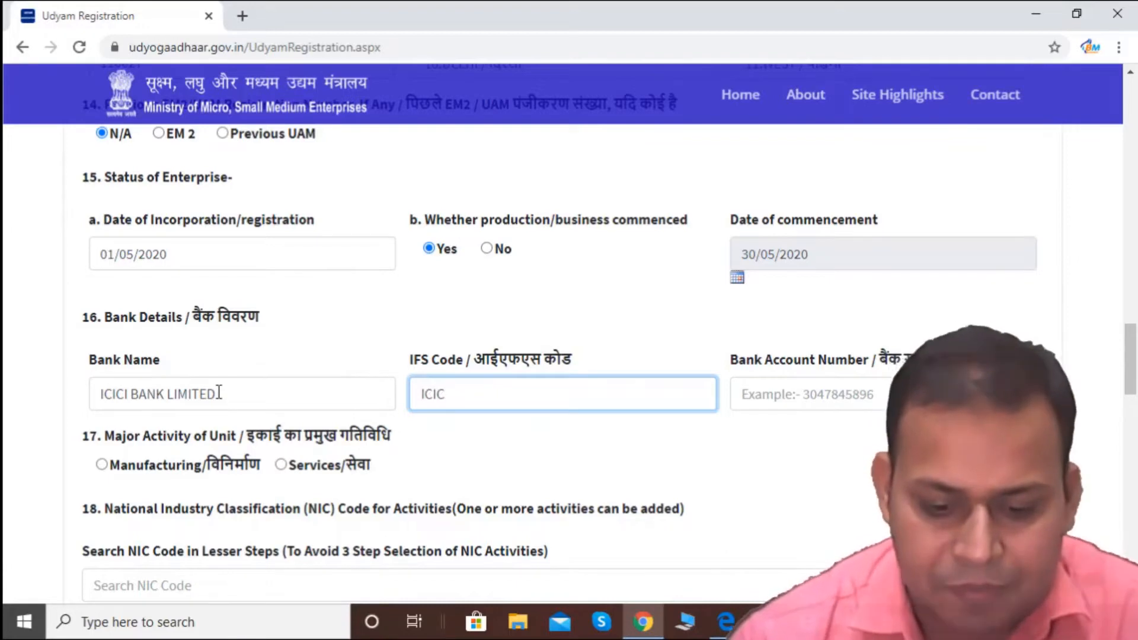
pyautogui.write('000')
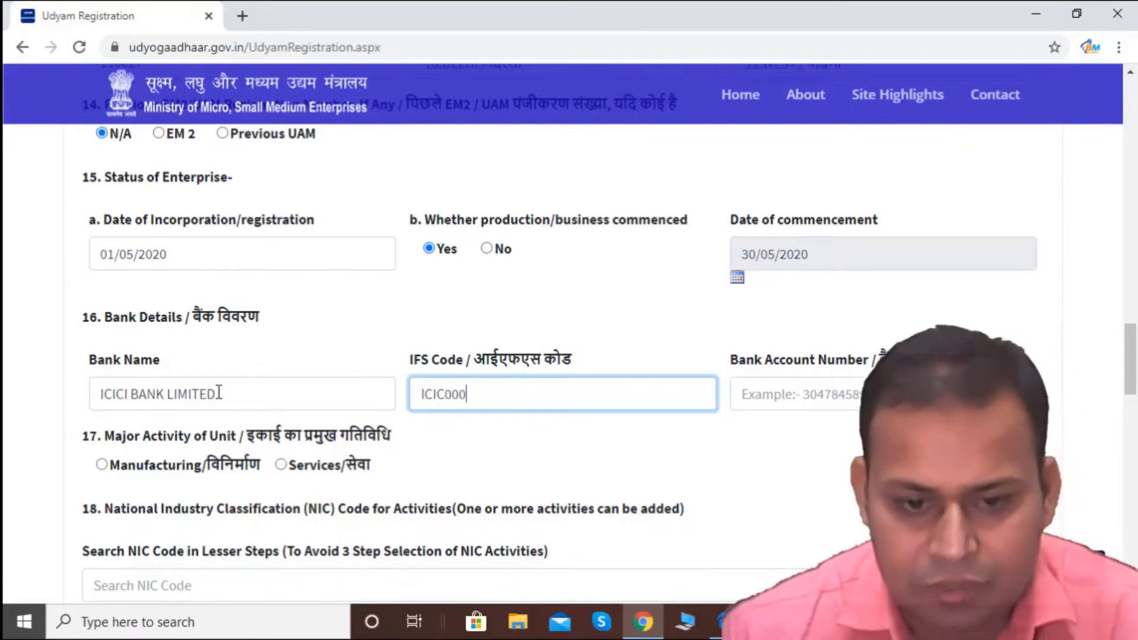
pyautogui.write('03')
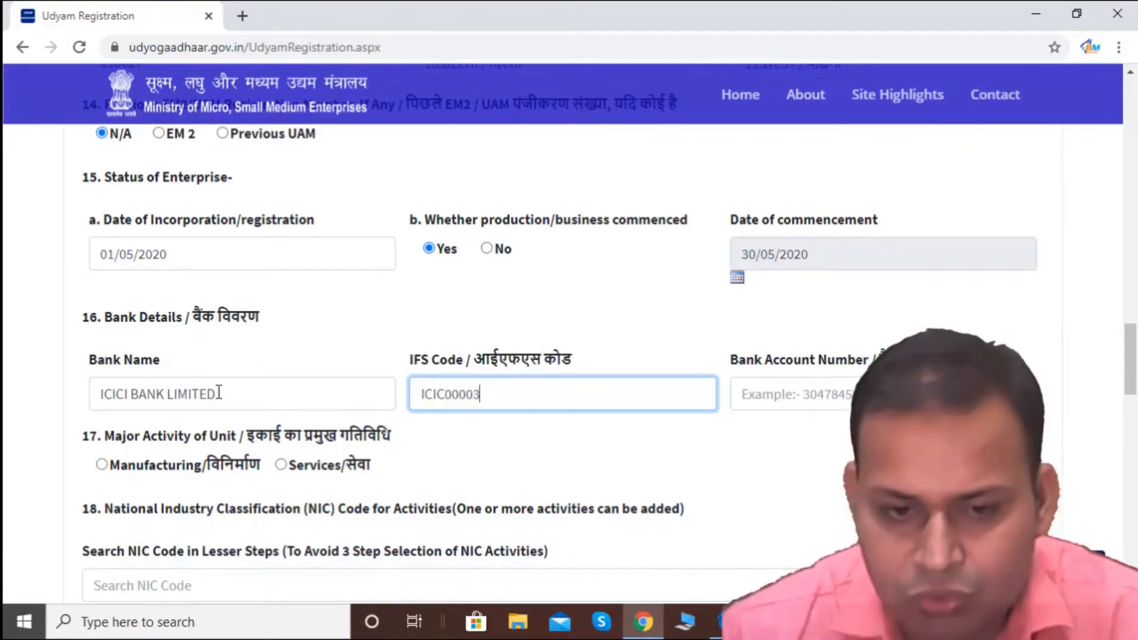
pyautogui.write('99')
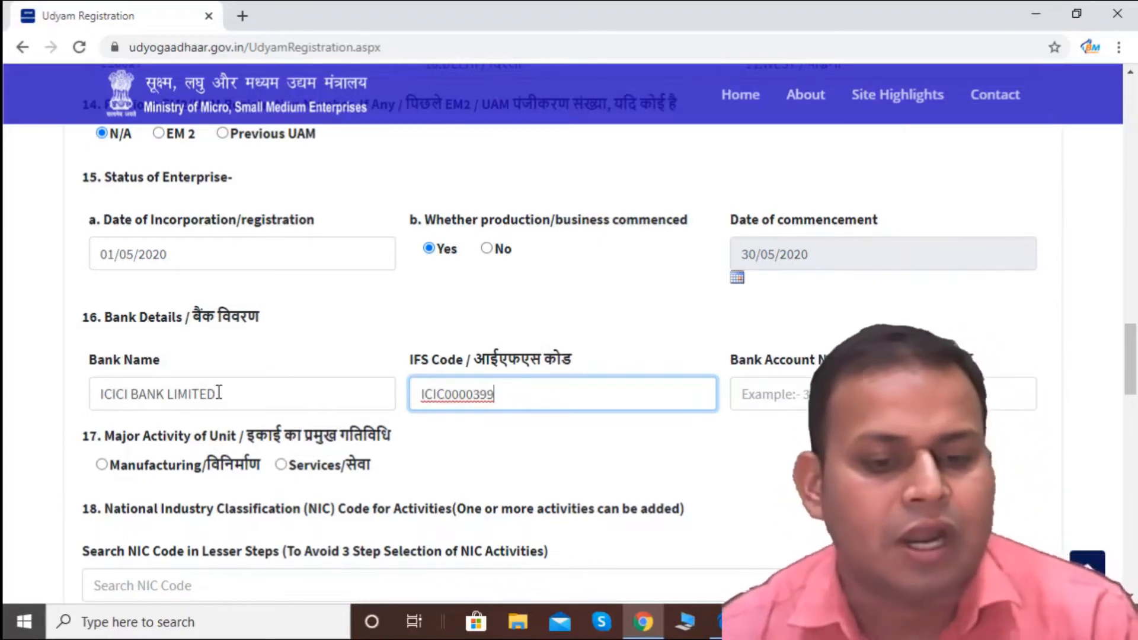
pyautogui.press('Tab')
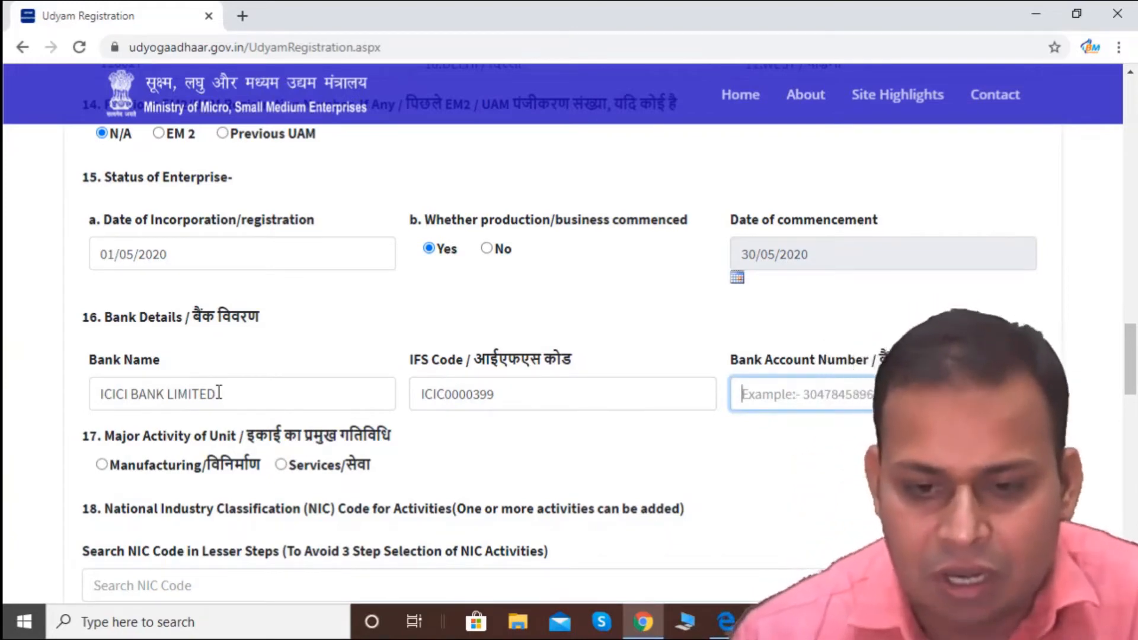
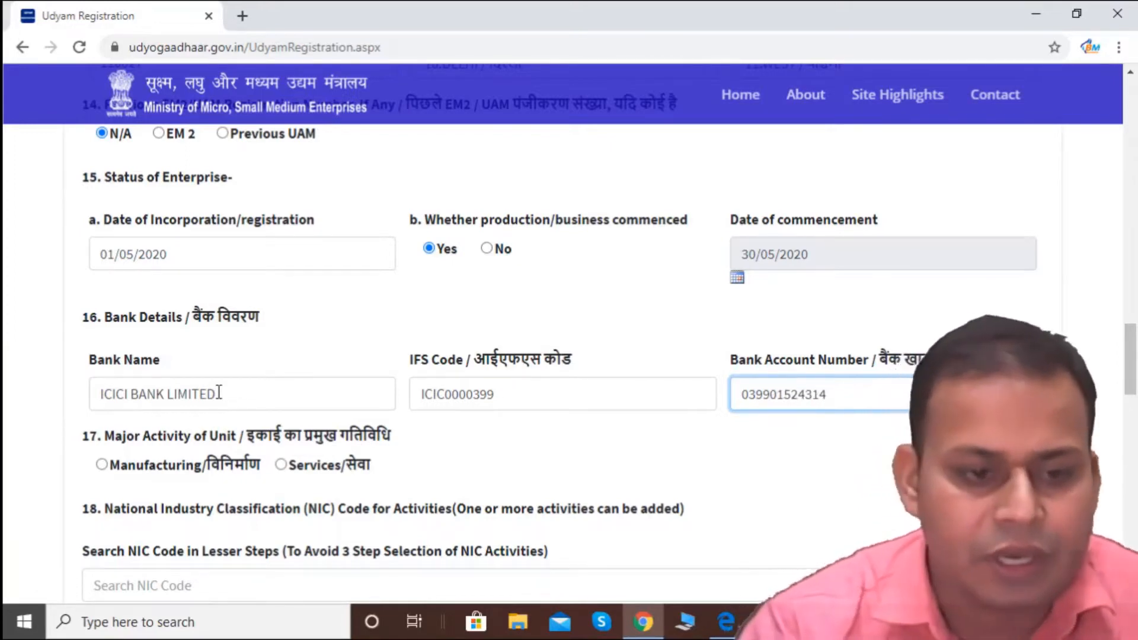
pyautogui.scroll(-2, 177, 379)
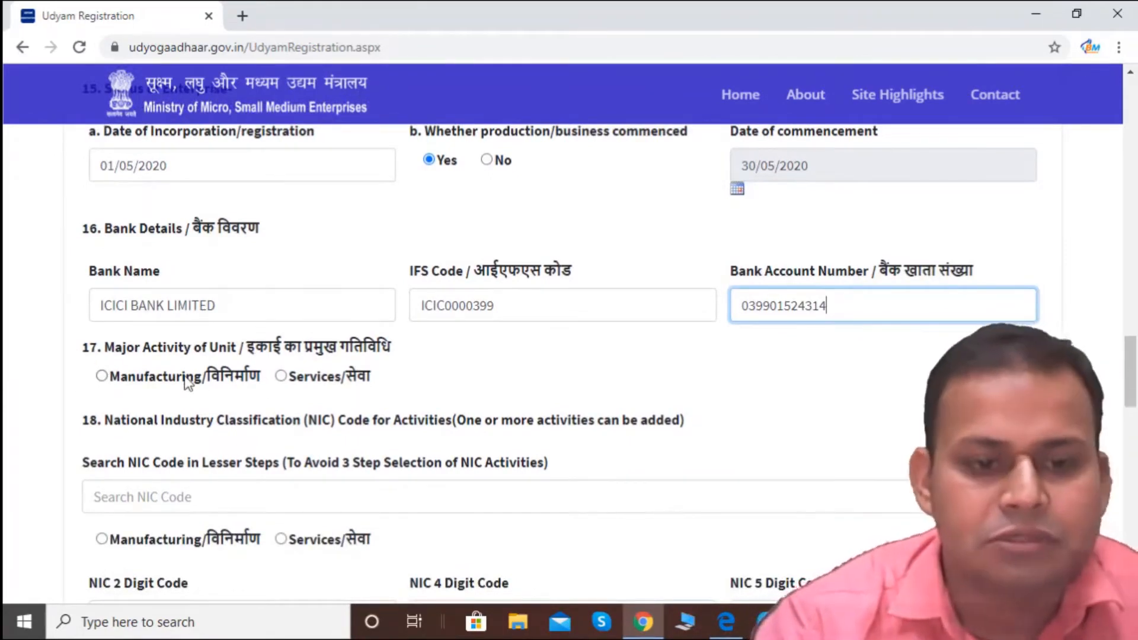
# - Select Manufacturing as the Major Activity of Unit under item 17
pyautogui.scroll(-3, 314, 388)
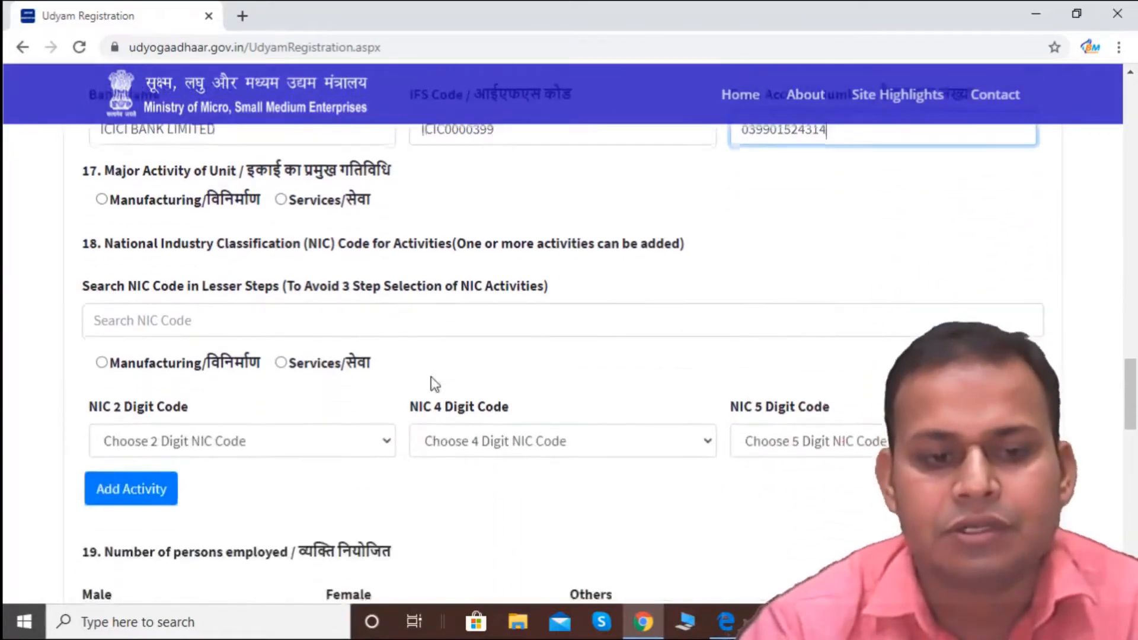
pyautogui.click(103, 199)
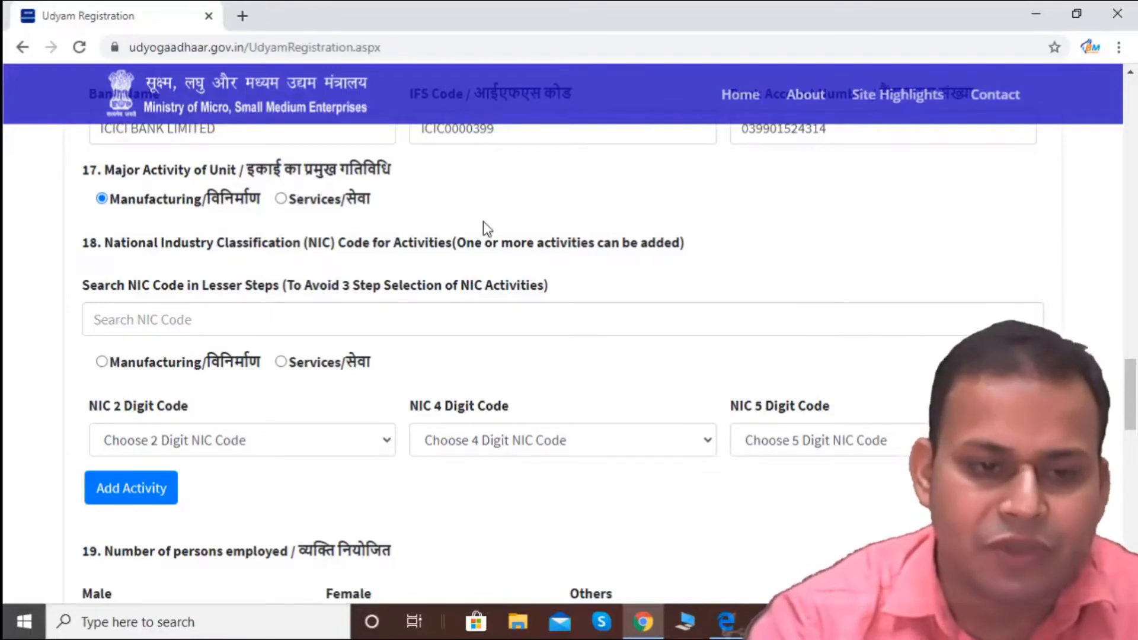
pyautogui.scroll(-1, 484, 223)
pyautogui.scroll(-15, 484, 222)
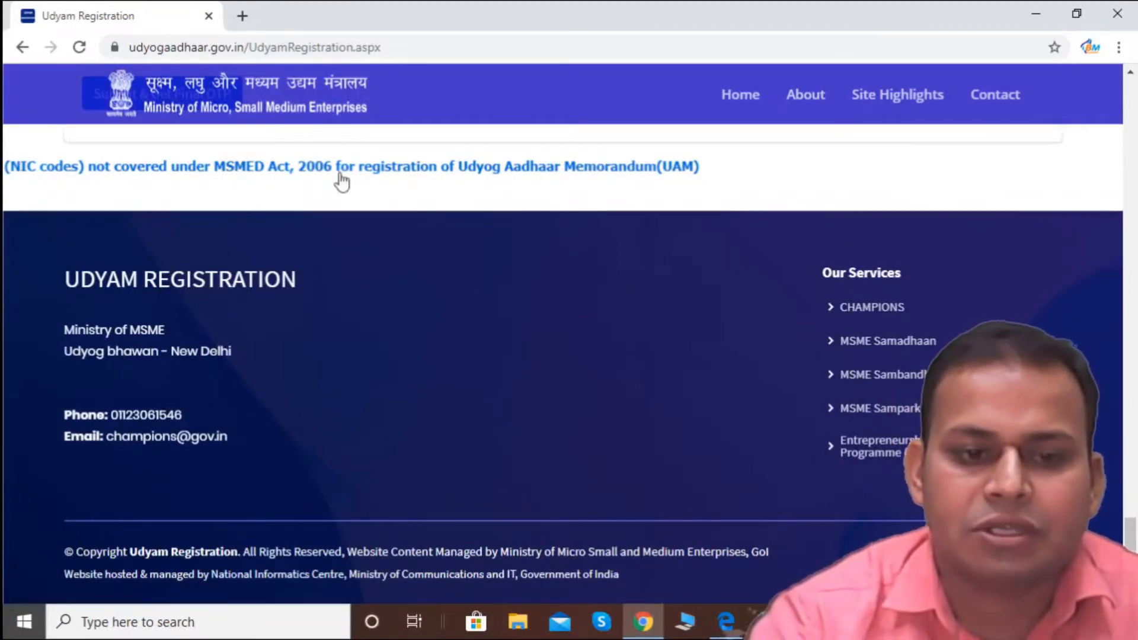
# - Open the NIC codes-not-allowed PDF and highlight the excluded activities in Table 1
pyautogui.click(398, 174)
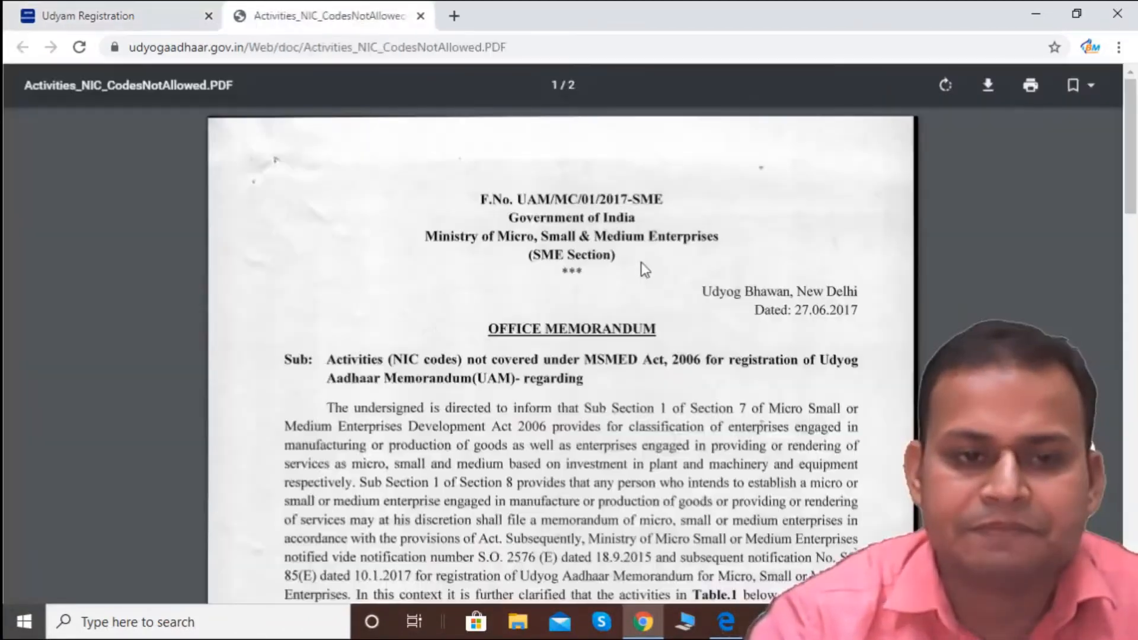
pyautogui.scroll(-3, 641, 265)
pyautogui.scroll(-5, 643, 269)
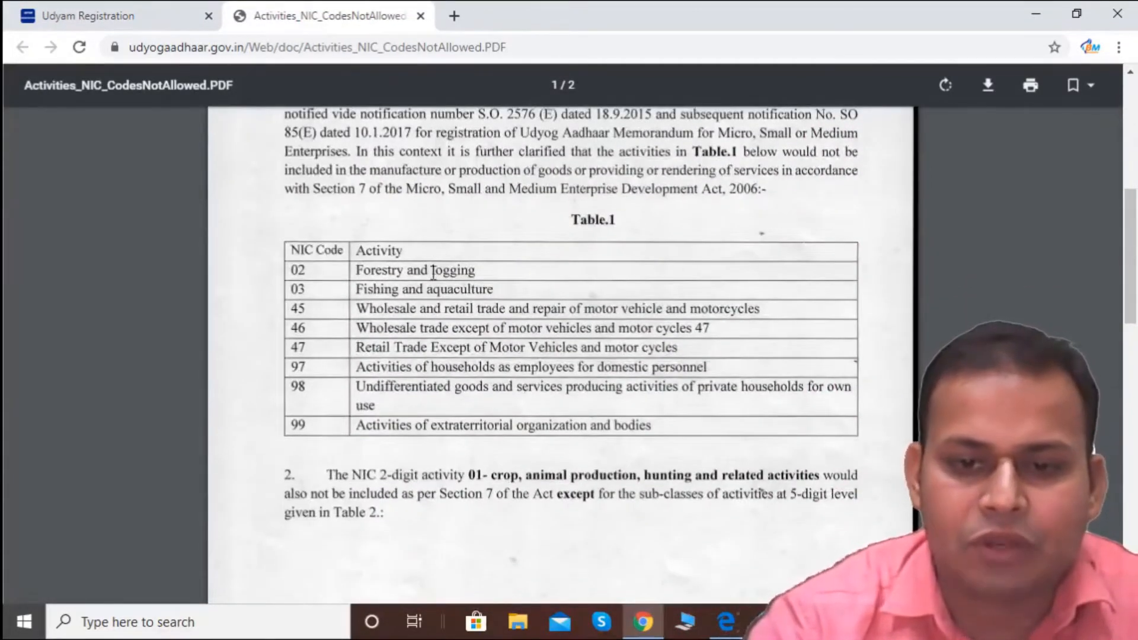
pyautogui.moveTo(693, 152); pyautogui.dragTo(776, 204)
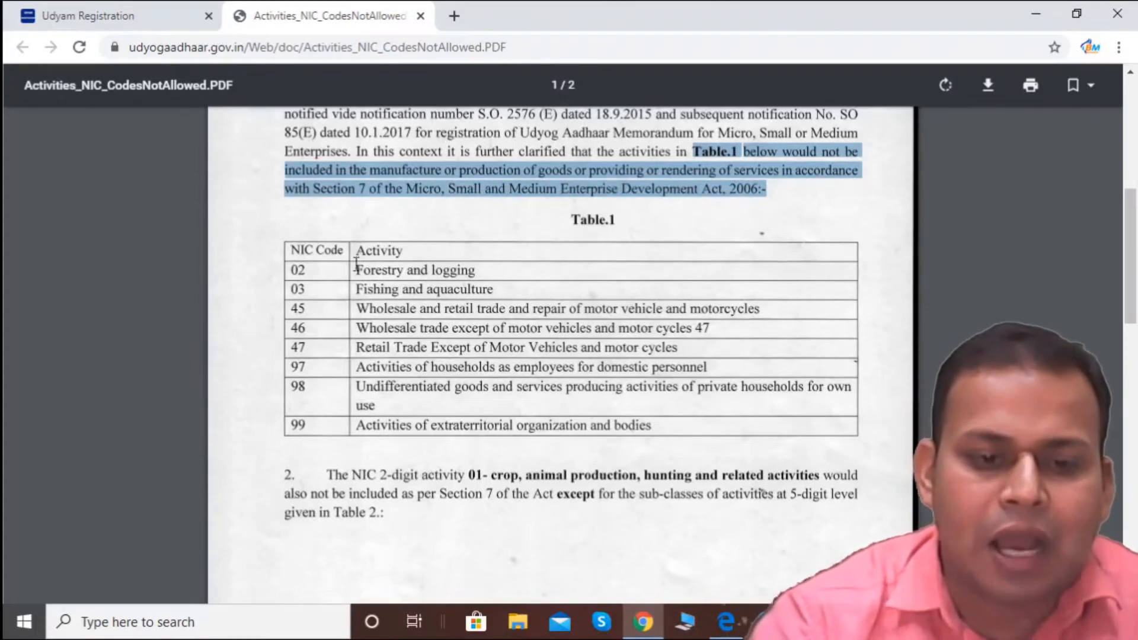
pyautogui.moveTo(356, 271); pyautogui.dragTo(366, 343)
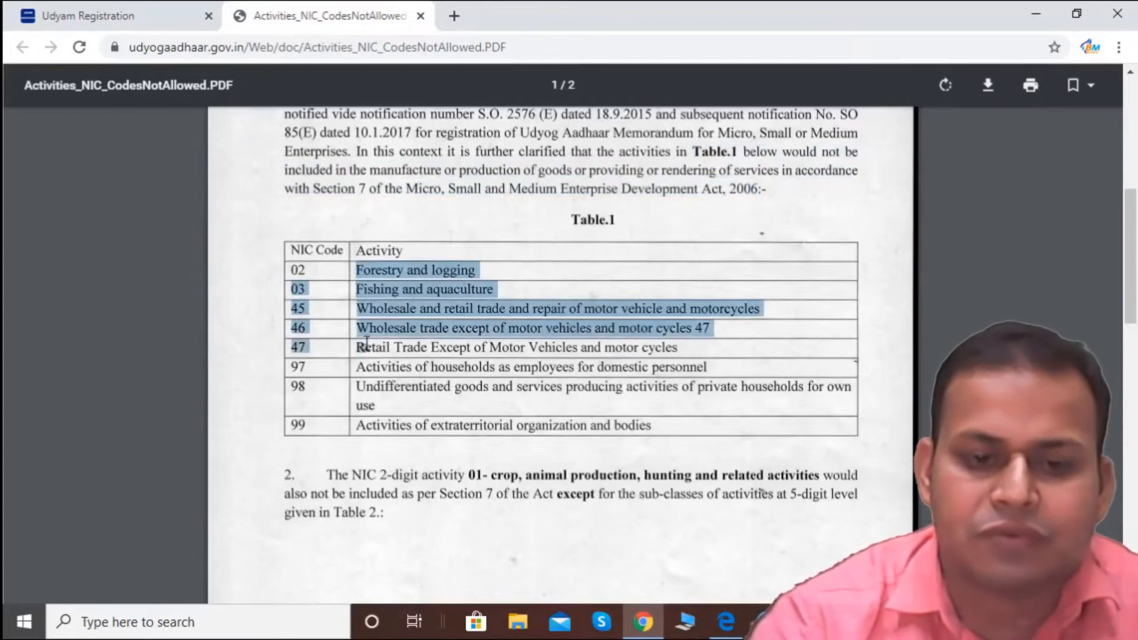
pyautogui.click(396, 283)
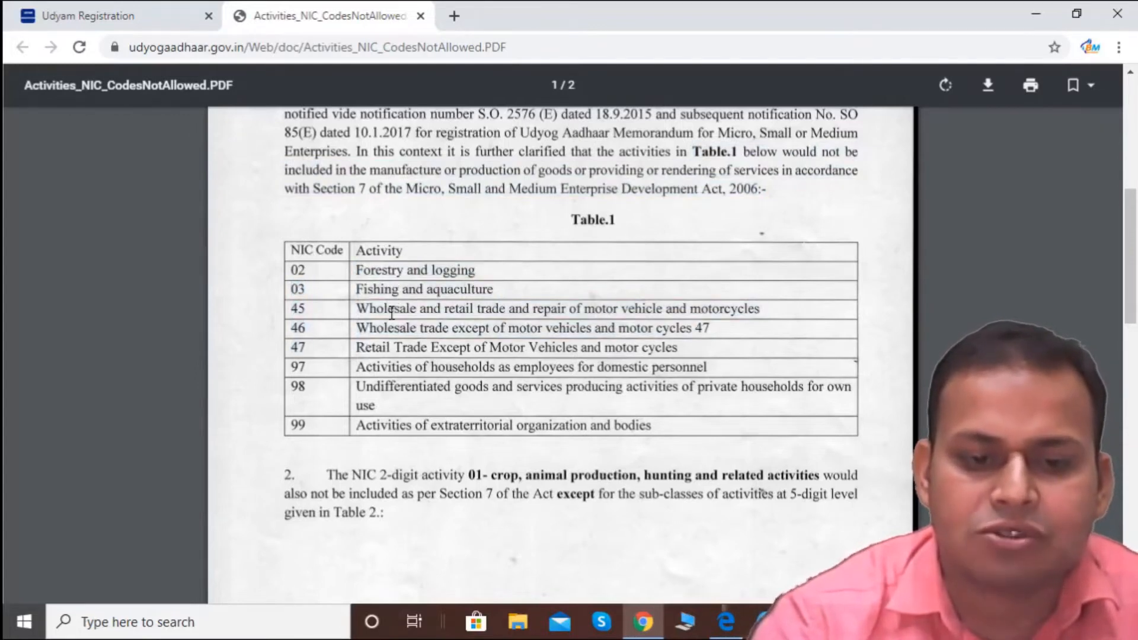
pyautogui.moveTo(358, 327); pyautogui.dragTo(463, 325)
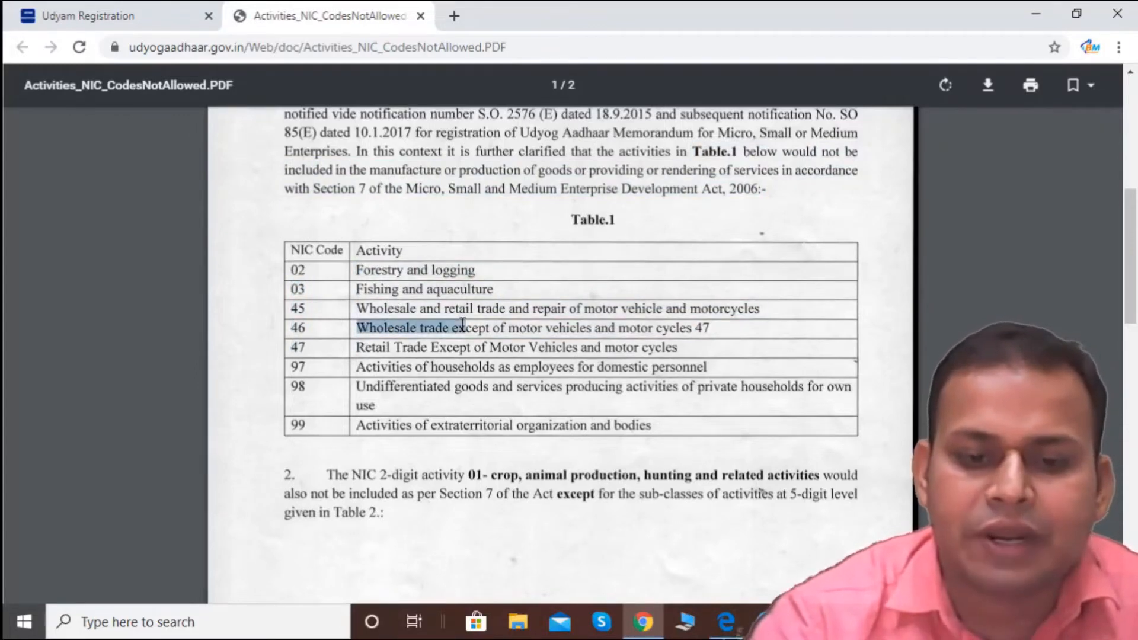
pyautogui.doubleClick(358, 350)
pyautogui.moveTo(356, 367); pyautogui.dragTo(585, 368)
pyautogui.moveTo(357, 387); pyautogui.dragTo(704, 390)
pyautogui.click(686, 421)
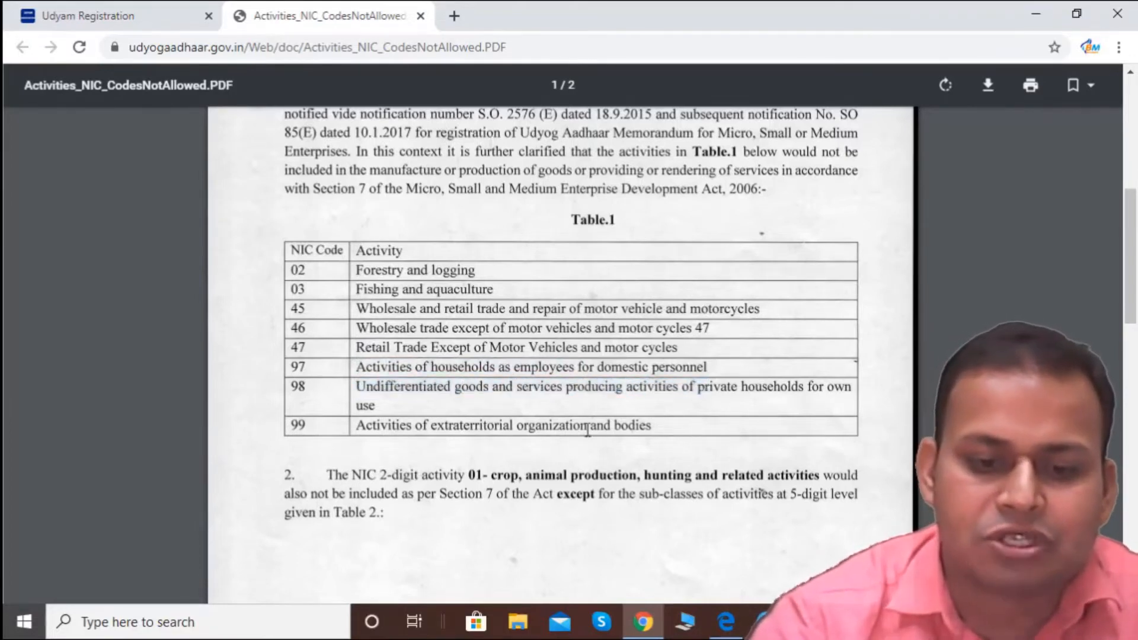
# - Read the note on NIC 2-digit activity 01 and the excepted activities in Table 2
pyautogui.scroll(-3, 505, 402)
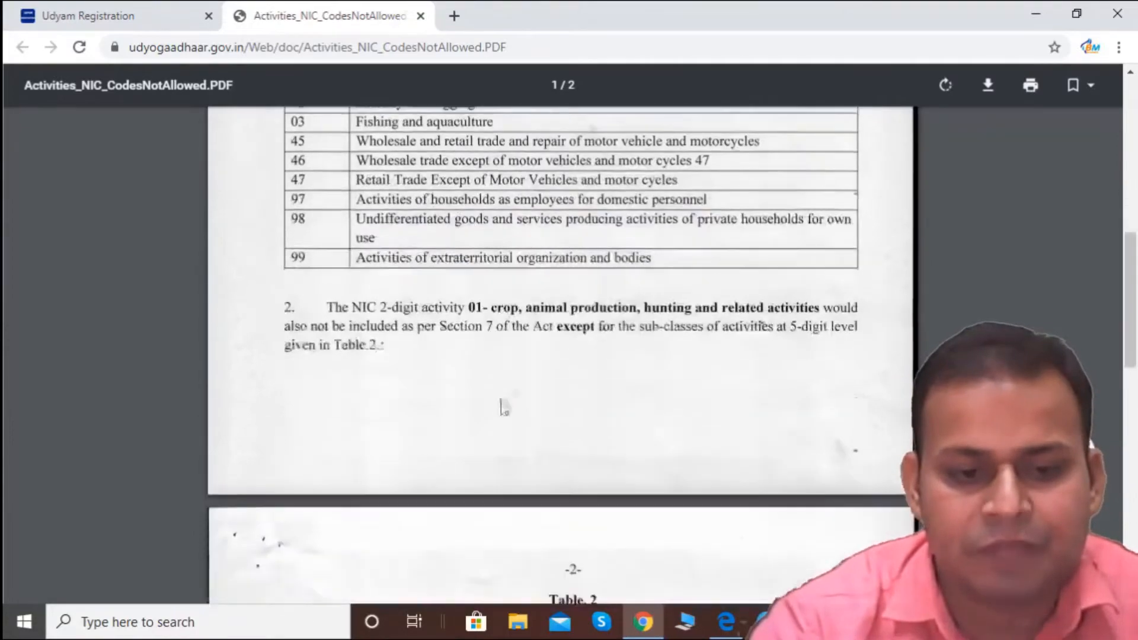
pyautogui.scroll(5, 432, 248)
pyautogui.moveTo(355, 341); pyautogui.dragTo(464, 436)
pyautogui.click(464, 436)
pyautogui.scroll(-2, 489, 441)
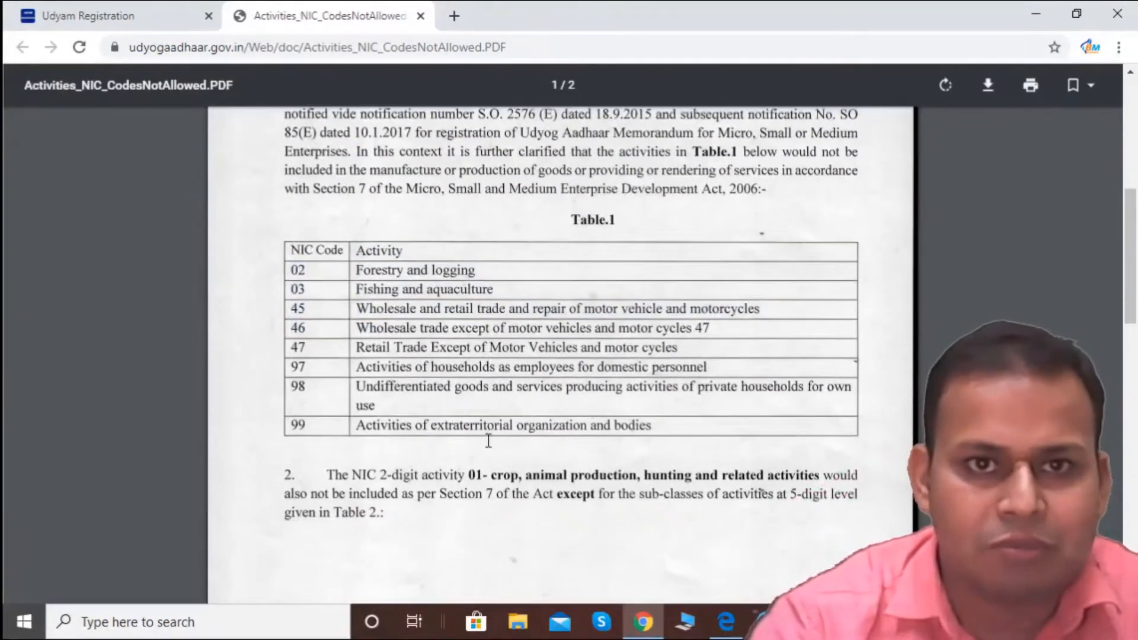
pyautogui.scroll(-3, 487, 441)
pyautogui.moveTo(332, 299); pyautogui.dragTo(482, 304)
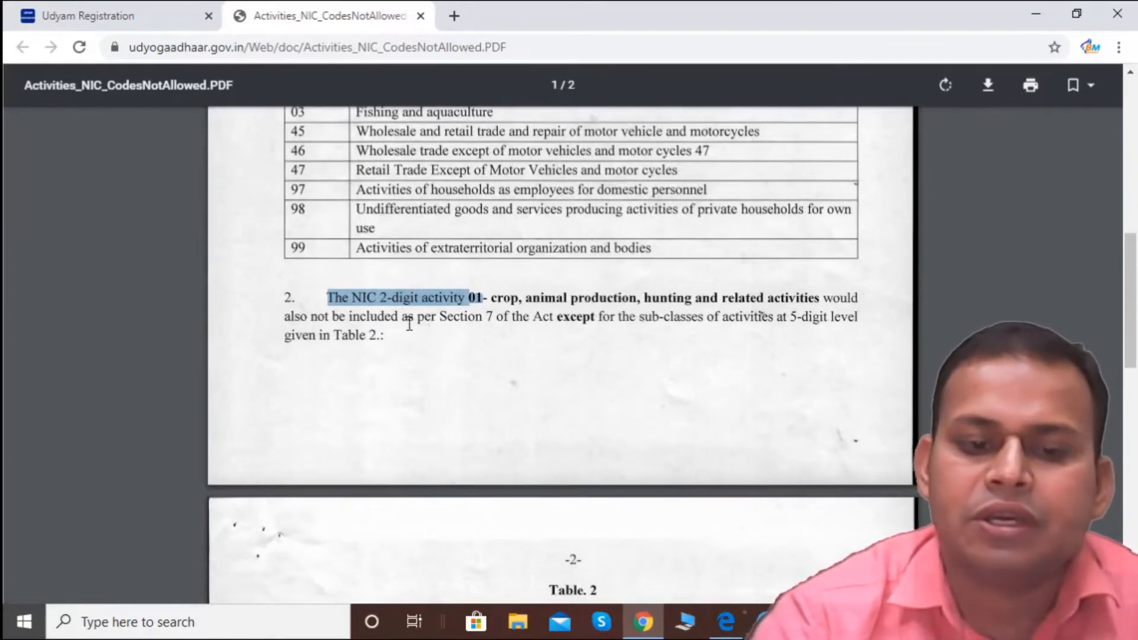
pyautogui.scroll(-7, 533, 330)
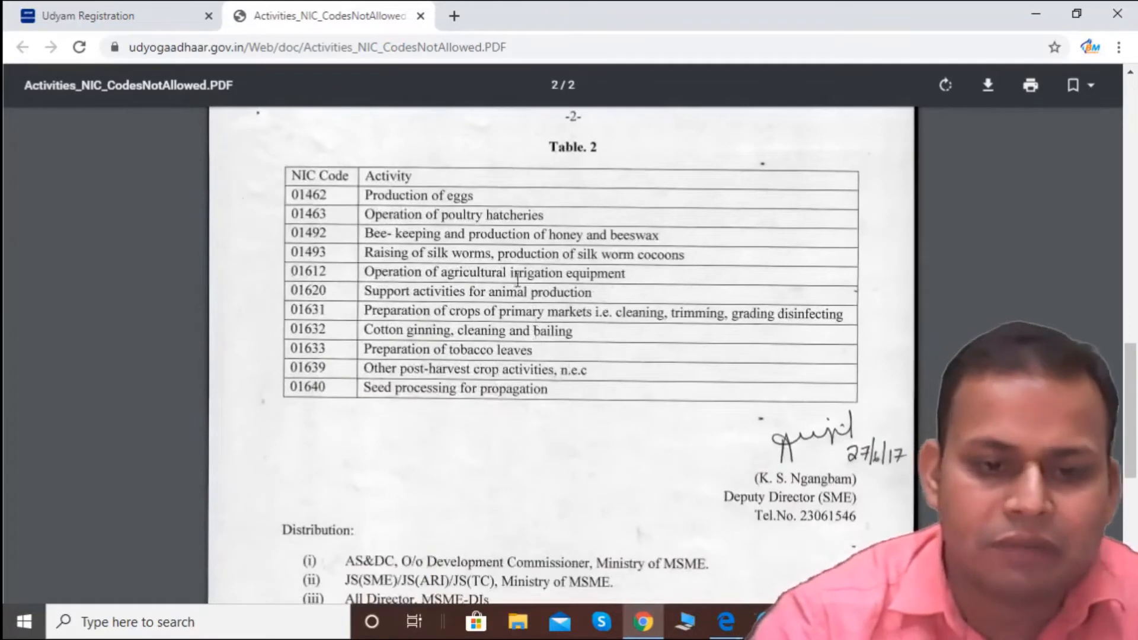
pyautogui.moveTo(366, 191); pyautogui.dragTo(537, 382)
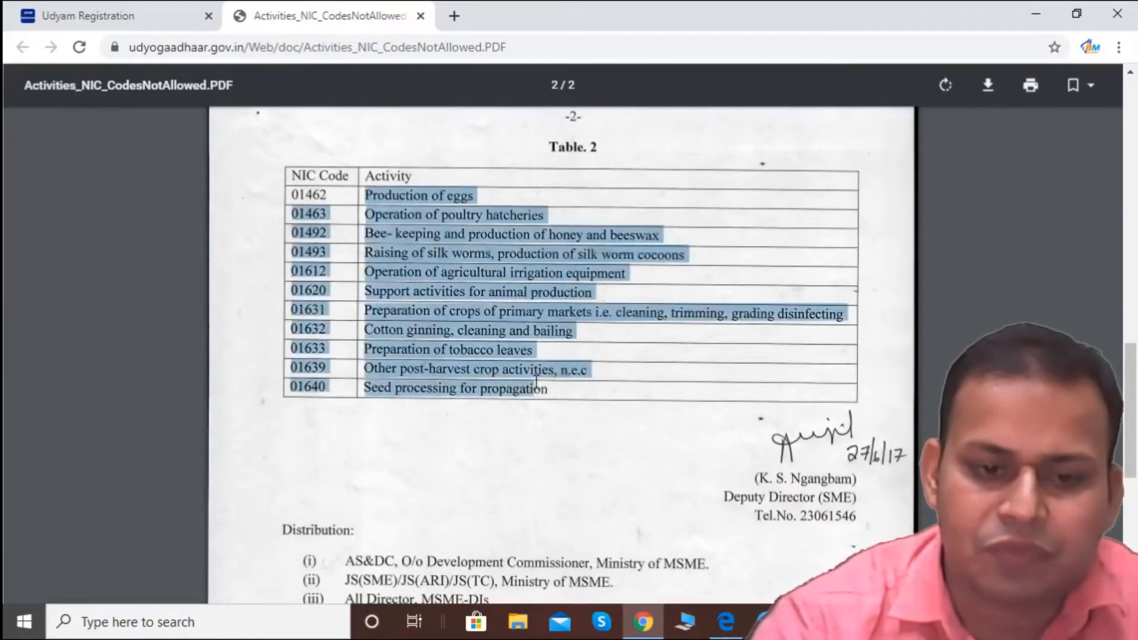
pyautogui.click(536, 449)
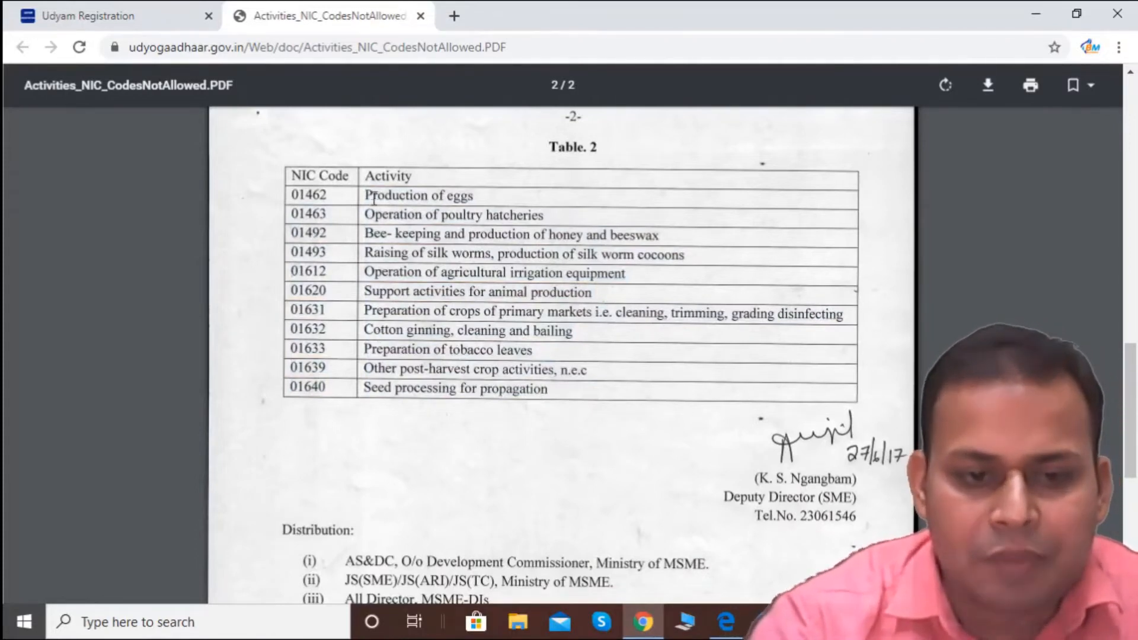
pyautogui.moveTo(368, 197); pyautogui.dragTo(607, 373)
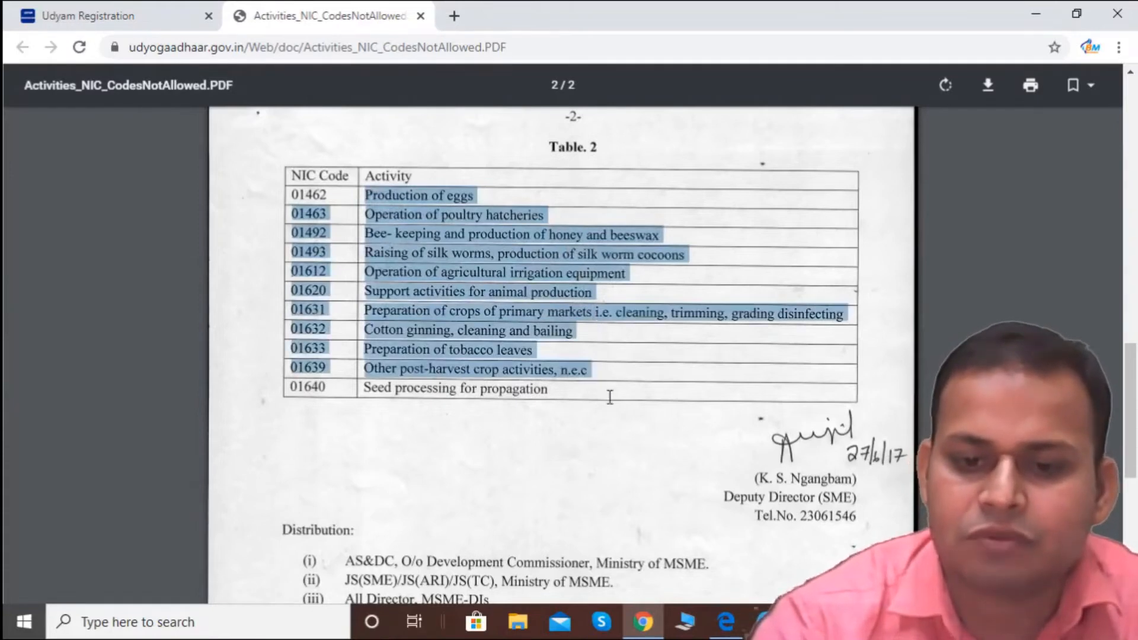
pyautogui.click(432, 405)
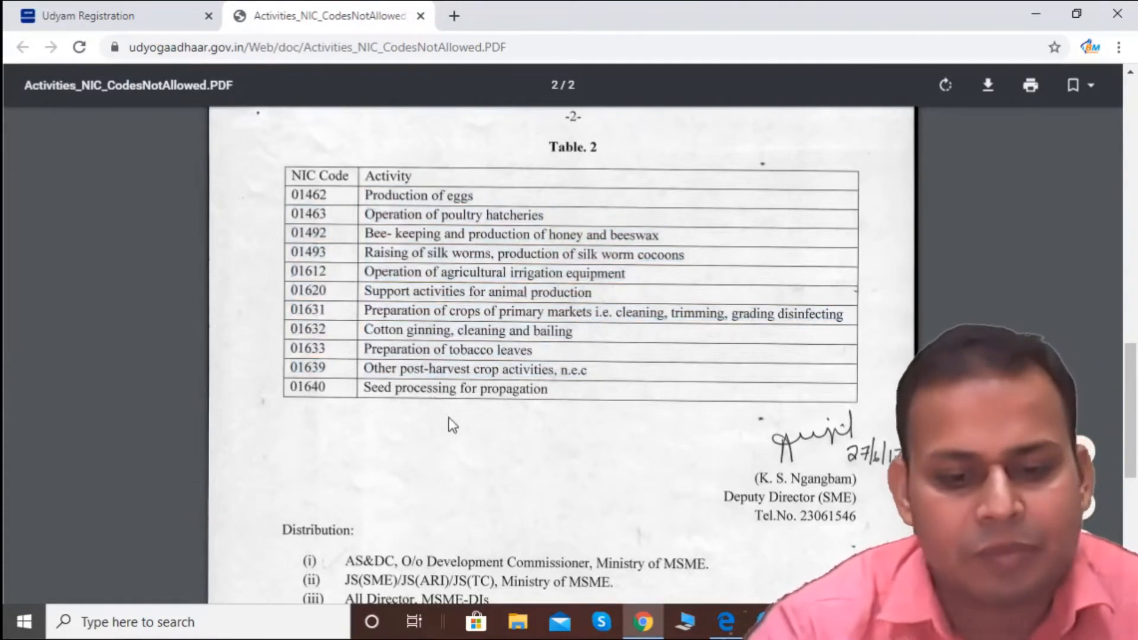
# - Switch back to the Udyam Registration browser tab
pyautogui.scroll(10, 516, 353)
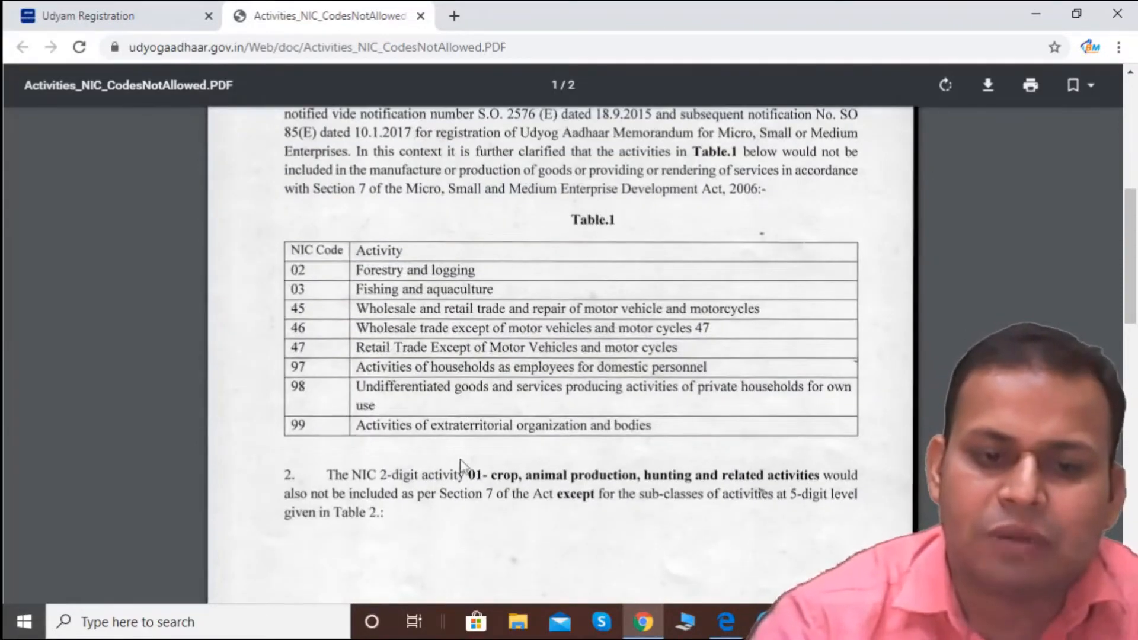
pyautogui.scroll(-6, 461, 465)
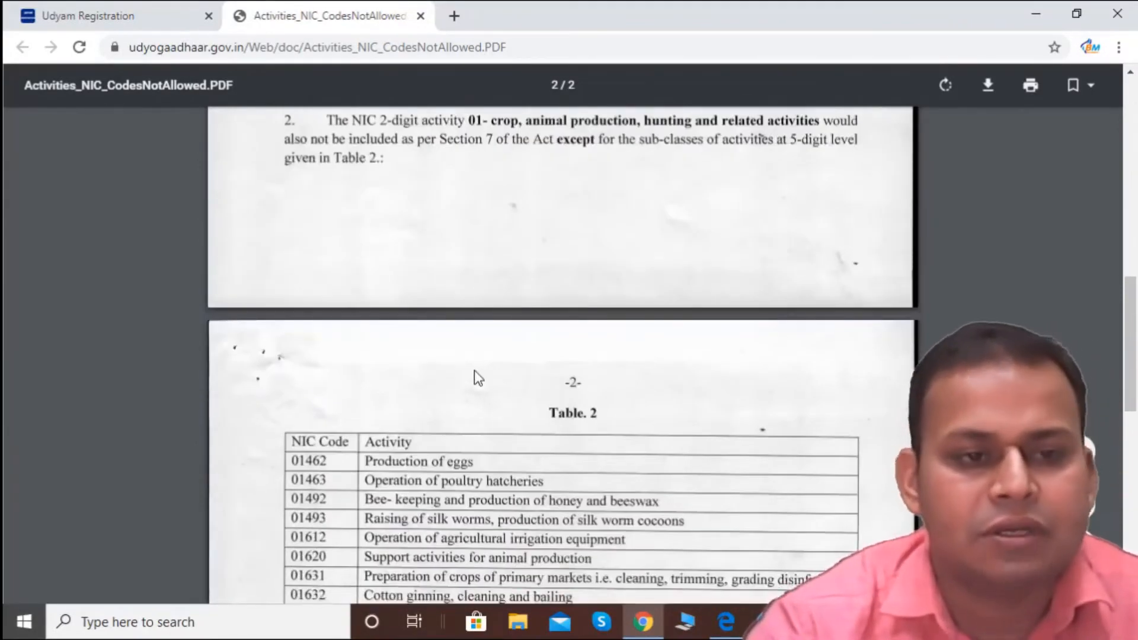
pyautogui.click(127, 16)
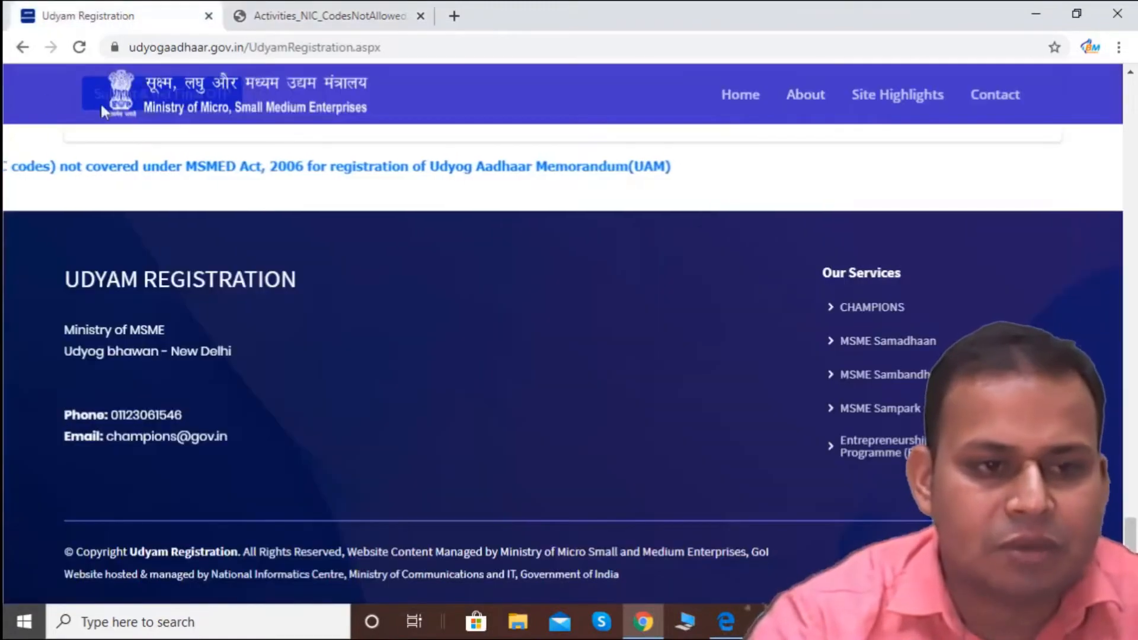
# - Scroll to section 18 and select the Search NIC Code box
pyautogui.scroll(20, 189, 166)
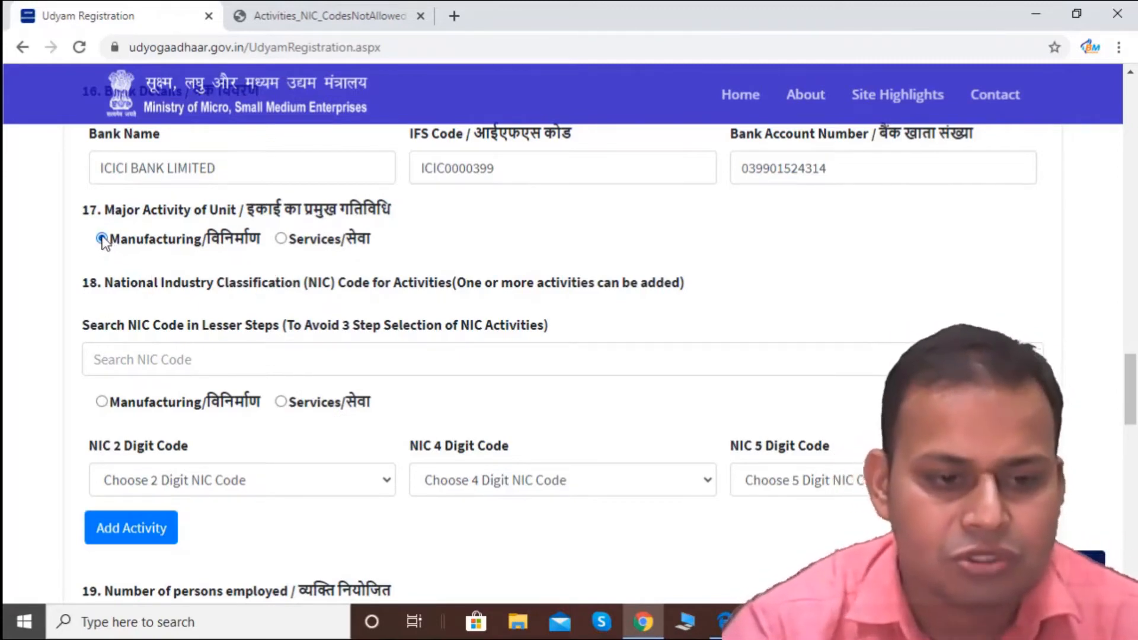
pyautogui.scroll(-2, 309, 338)
pyautogui.click(249, 267)
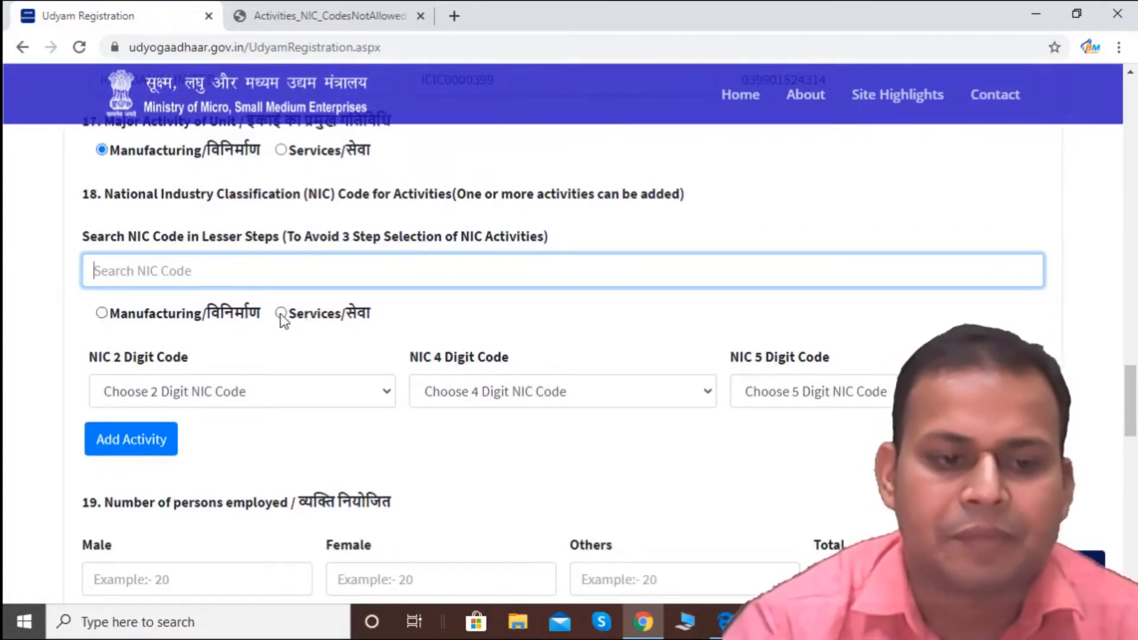
# - Try Manufacturing as the NIC activity type and browse the 2-digit codes without choosing
pyautogui.click(102, 313)
pyautogui.click(234, 404)
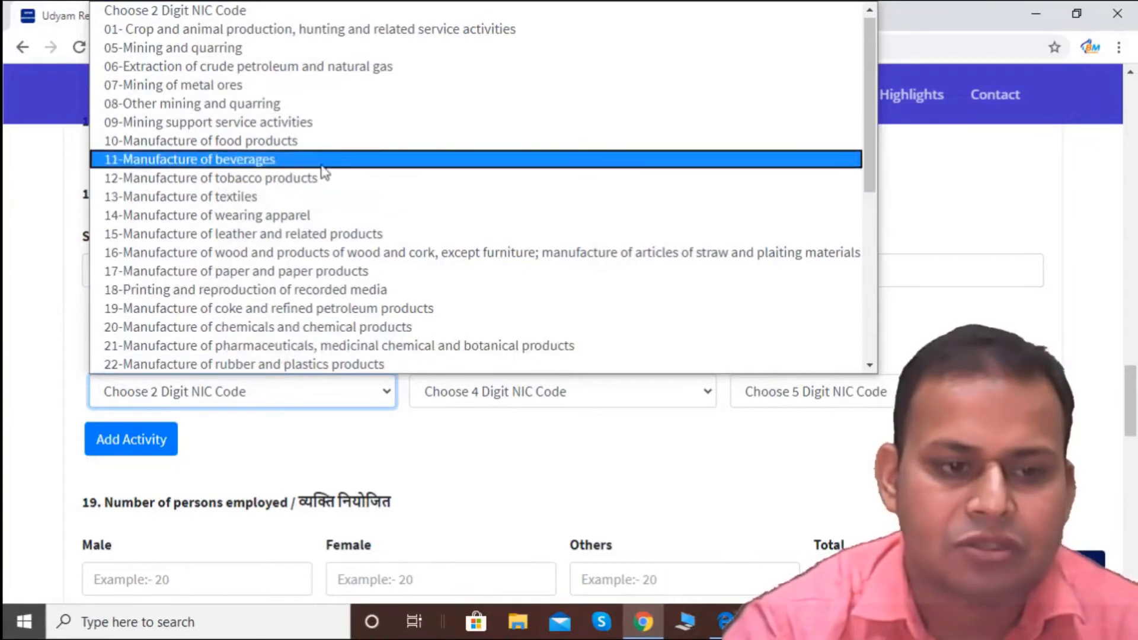
pyautogui.scroll(-7, 323, 178)
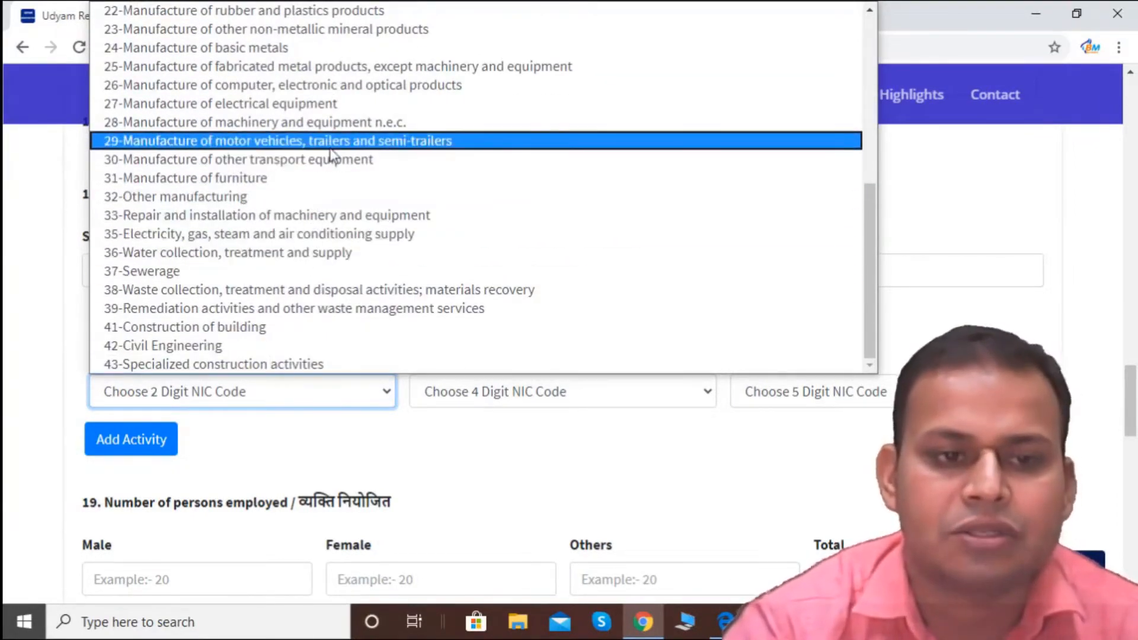
pyautogui.scroll(3, 328, 157)
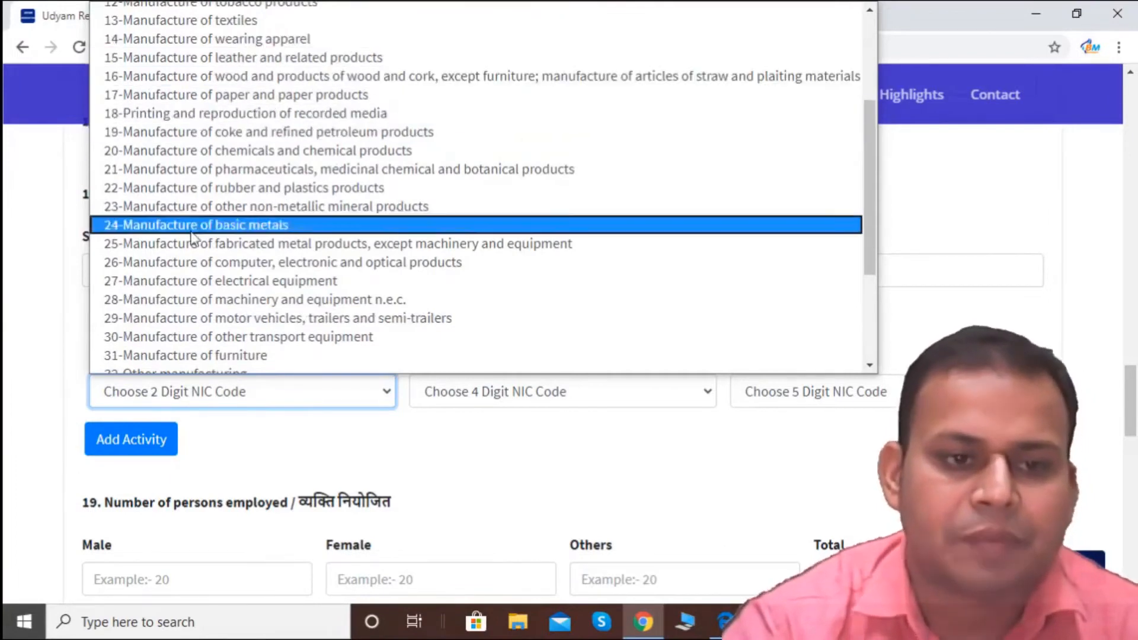
pyautogui.click(34, 280)
# - Switch both the unit's Major Activity and the NIC activity type to Services
pyautogui.scroll(2, 120, 246)
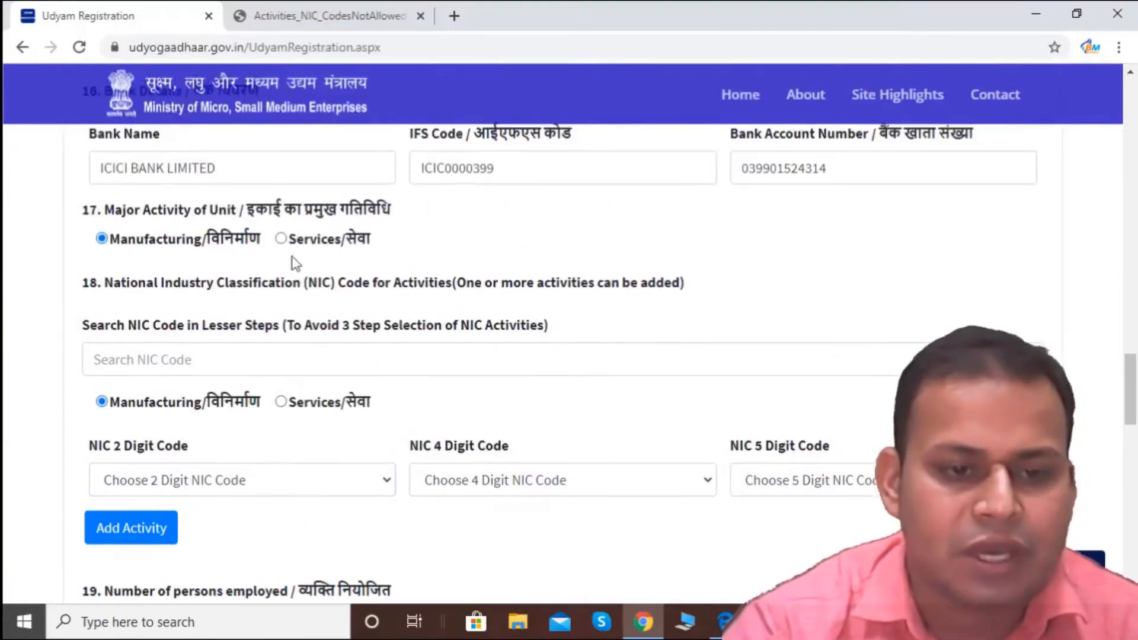
pyautogui.click(281, 239)
pyautogui.click(281, 401)
pyautogui.click(262, 489)
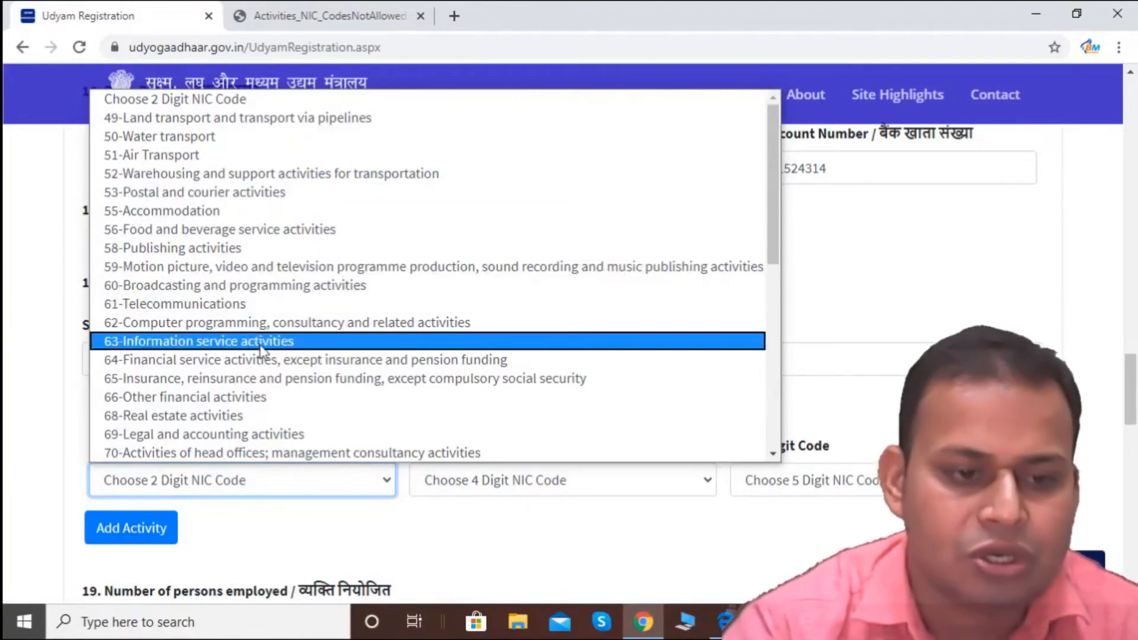
# - Add an NIC activity with codes 85, 8549 and 85491 (Academic tutoring services)
pyautogui.scroll(-6, 255, 396)
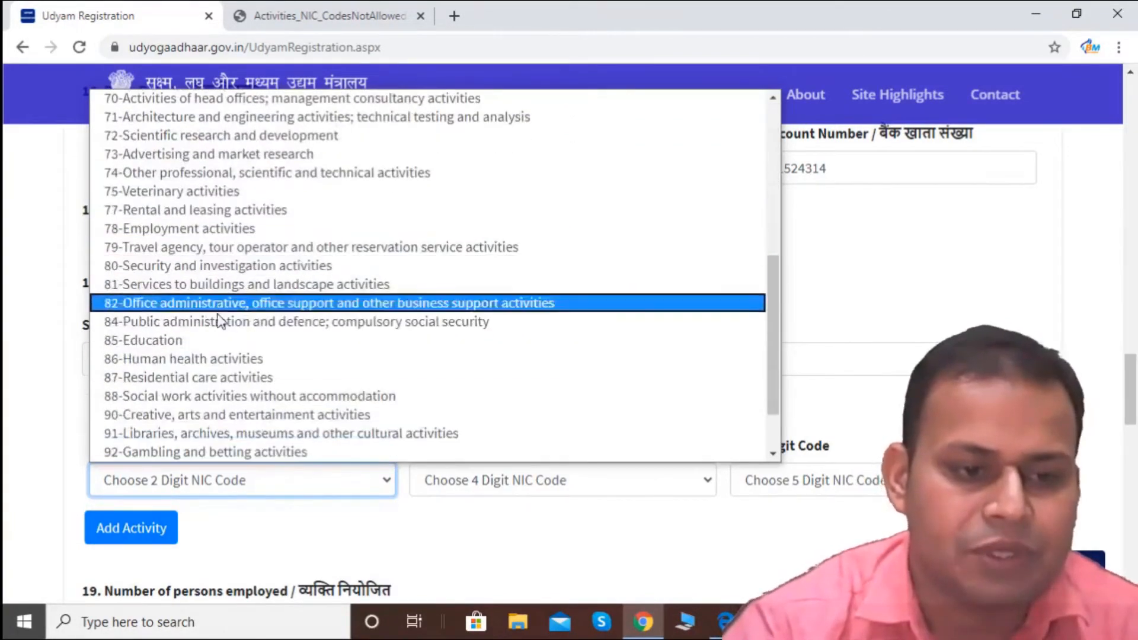
pyautogui.click(216, 342)
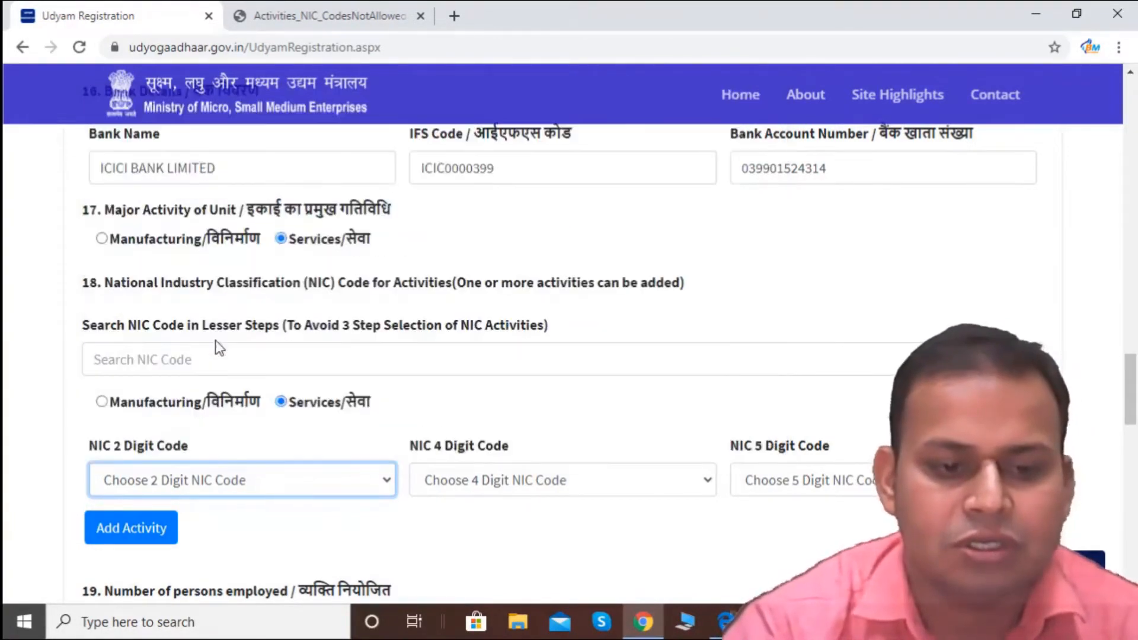
pyautogui.click(571, 490)
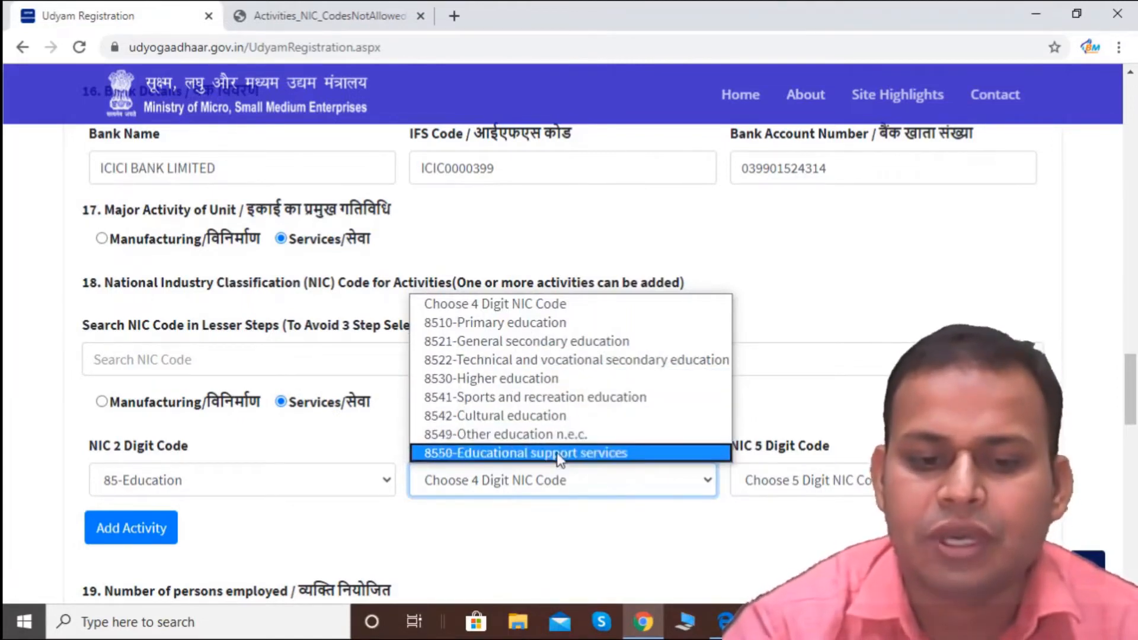
pyautogui.click(562, 434)
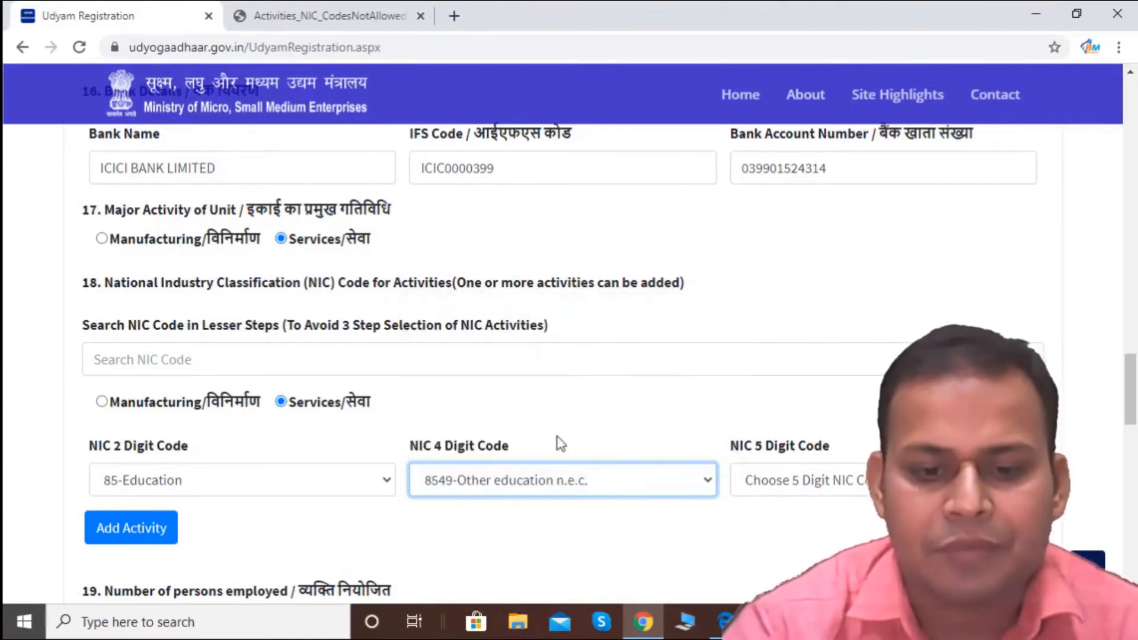
pyautogui.click(829, 481)
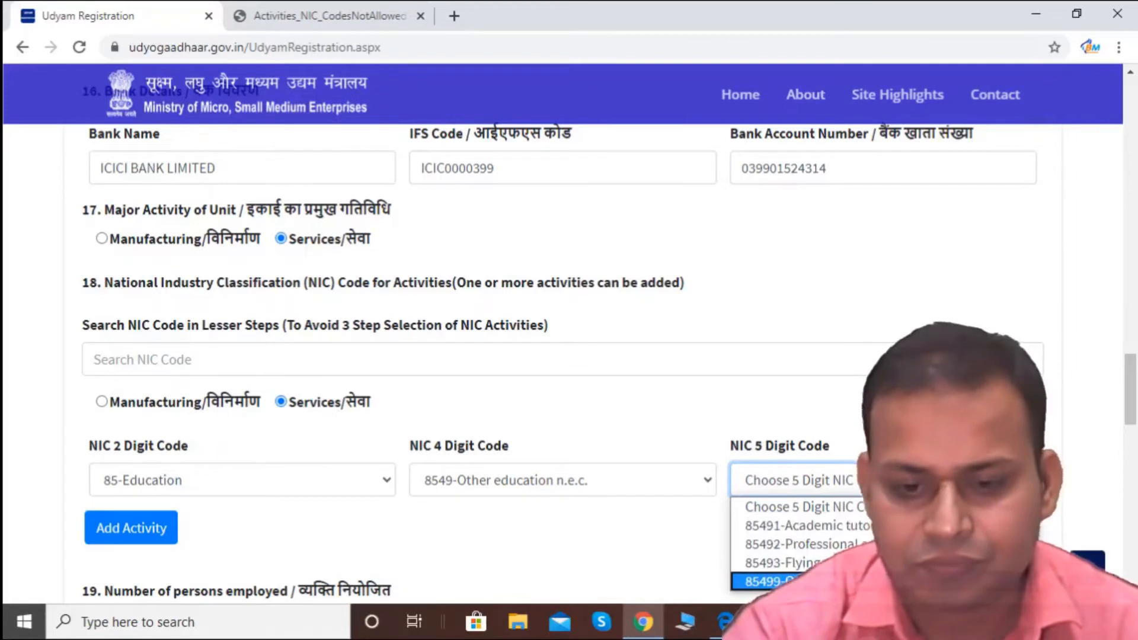
pyautogui.click(851, 528)
pyautogui.scroll(-2, 831, 514)
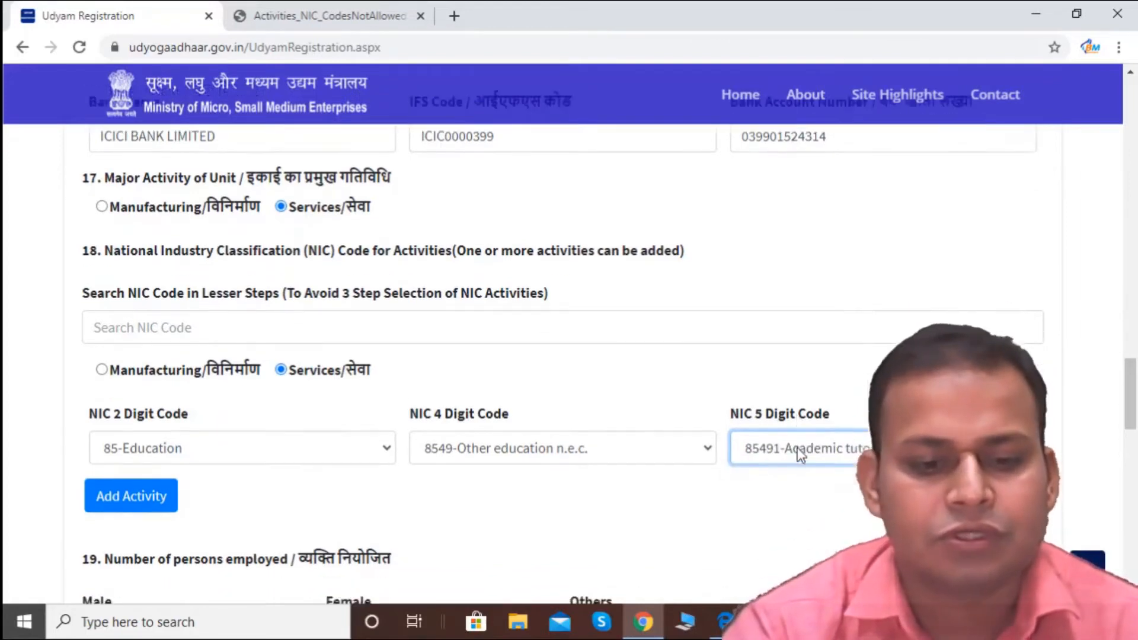
pyautogui.click(150, 441)
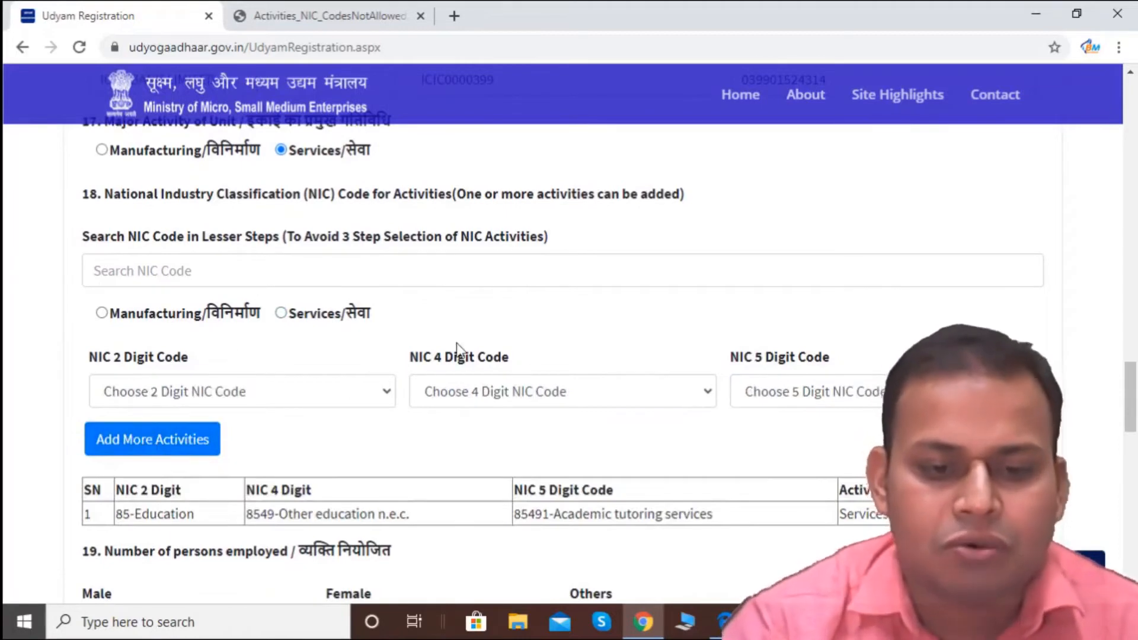
pyautogui.click(233, 394)
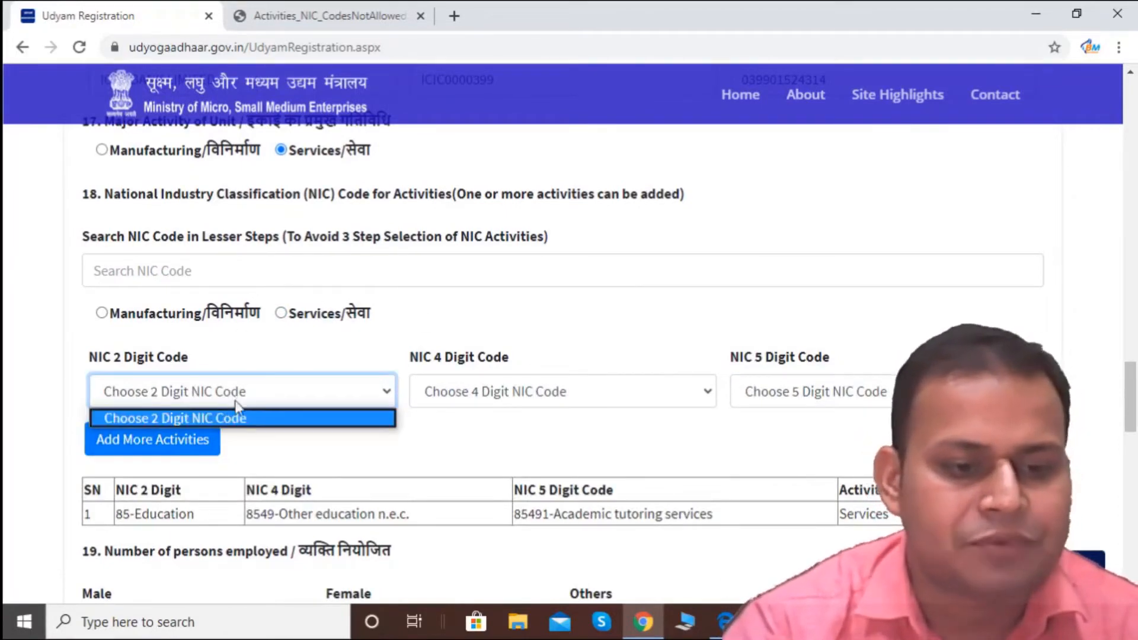
pyautogui.click(234, 397)
pyautogui.click(280, 313)
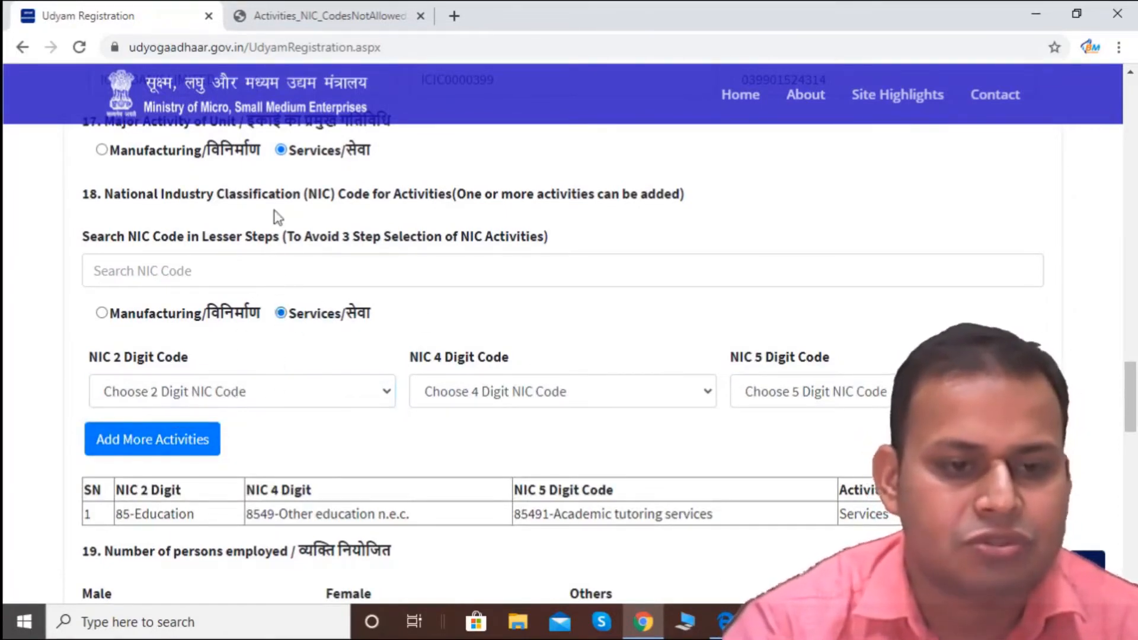
pyautogui.click(285, 391)
pyautogui.scroll(-10, 267, 267)
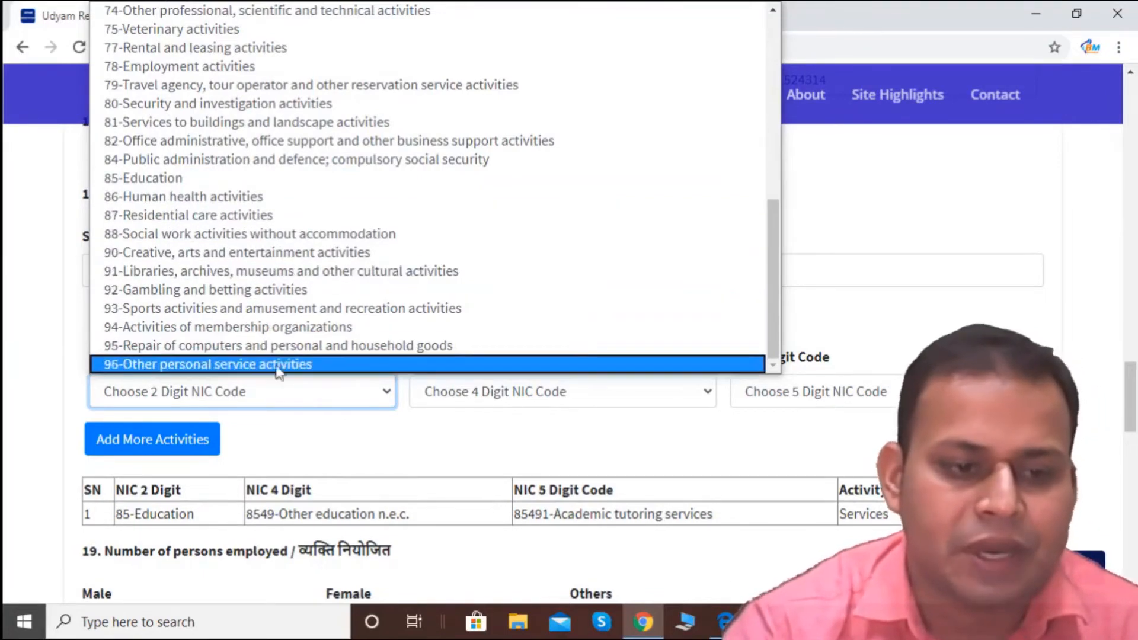
pyautogui.click(339, 393)
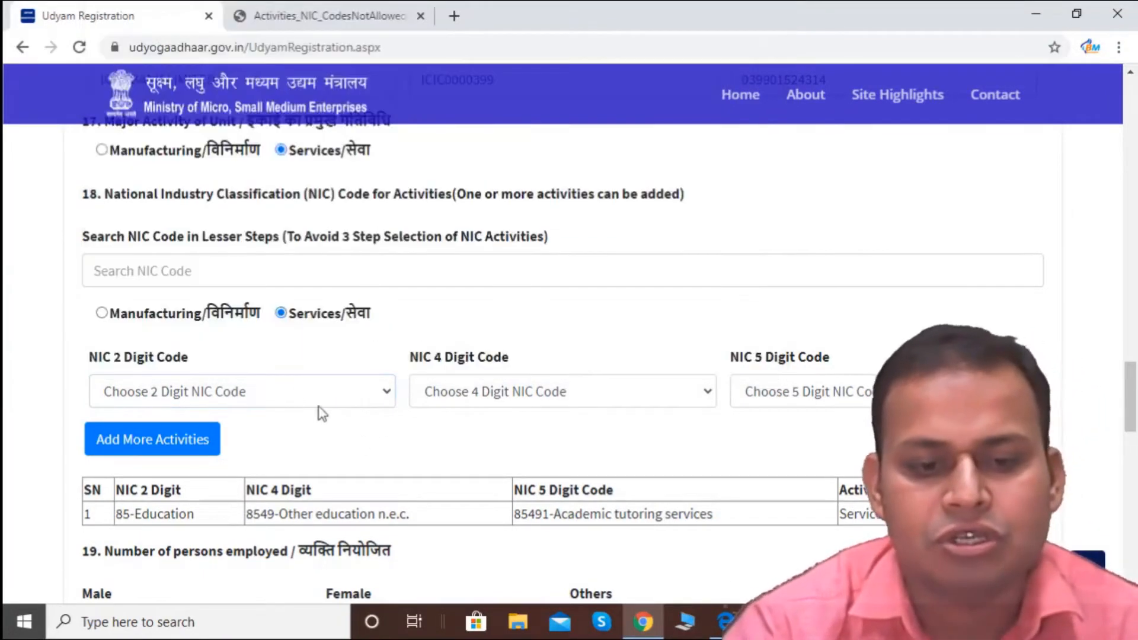
pyautogui.scroll(-5, 424, 489)
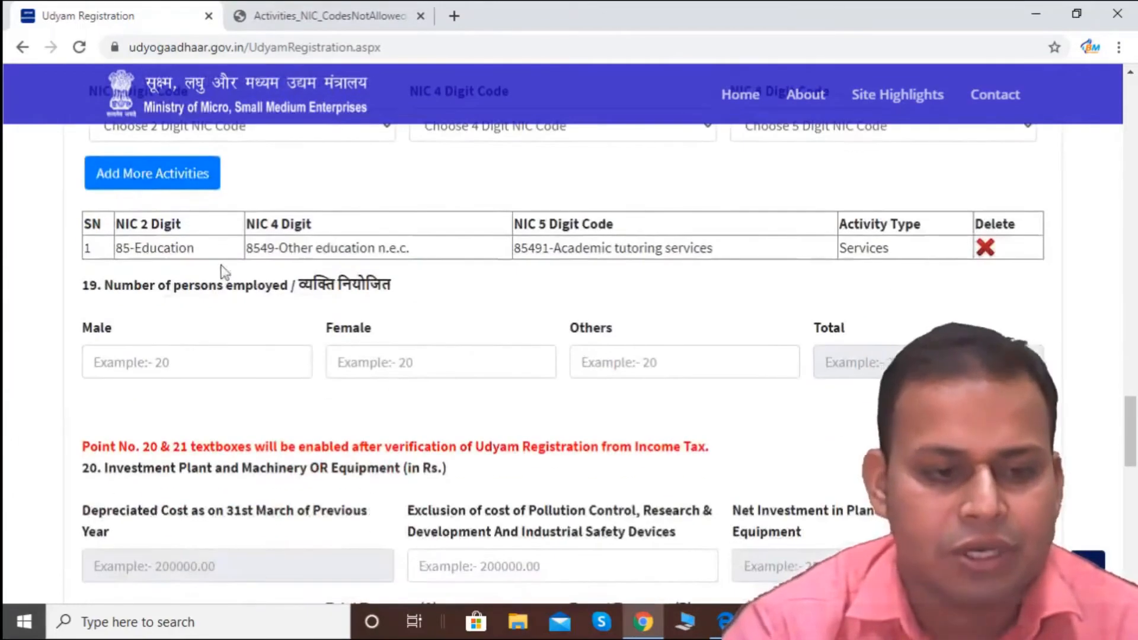
pyautogui.scroll(1, 115, 290)
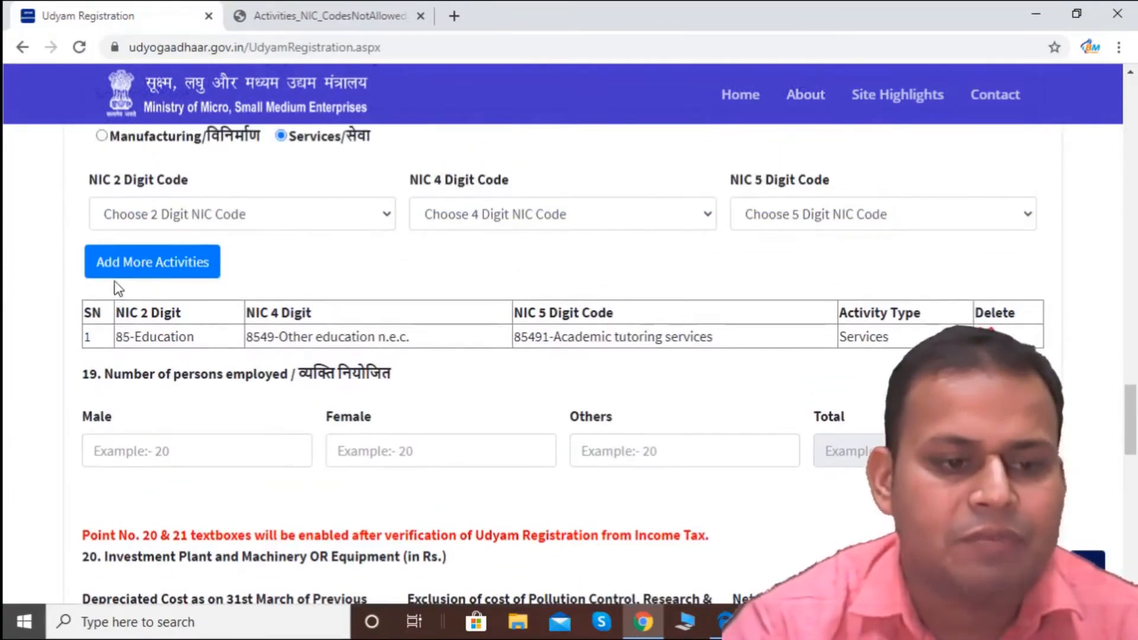
pyautogui.scroll(-1, 109, 288)
pyautogui.moveTo(83, 287); pyautogui.dragTo(315, 302)
pyautogui.click(399, 304)
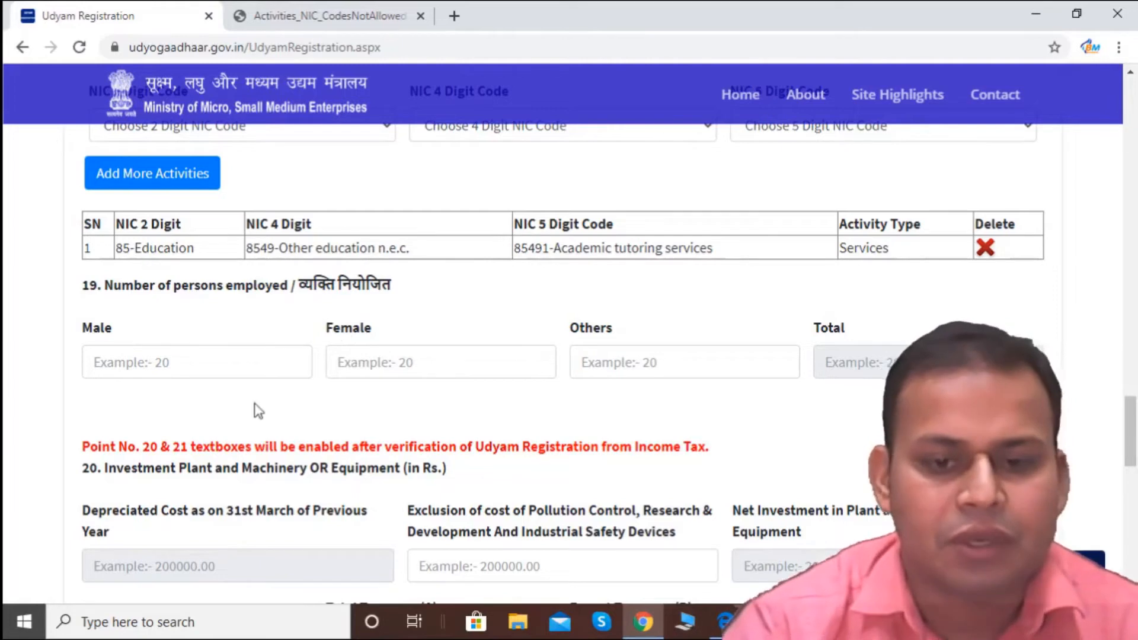
# - Enter 1 as the male employee count and 2 as the female count
pyautogui.click(136, 357)
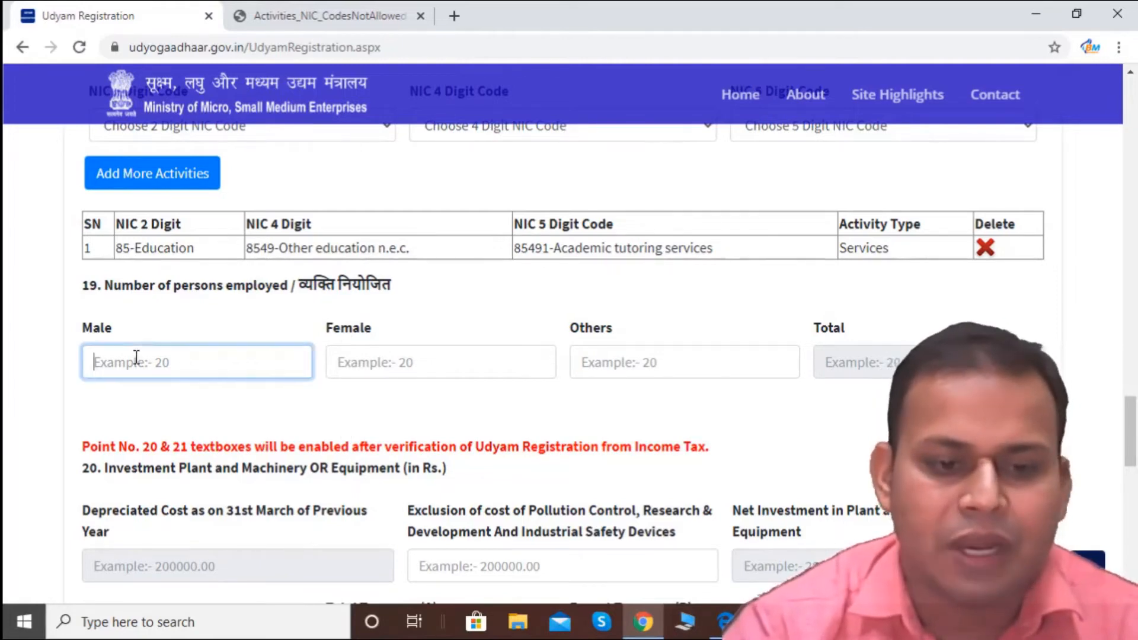
pyautogui.click(408, 368)
pyautogui.click(652, 369)
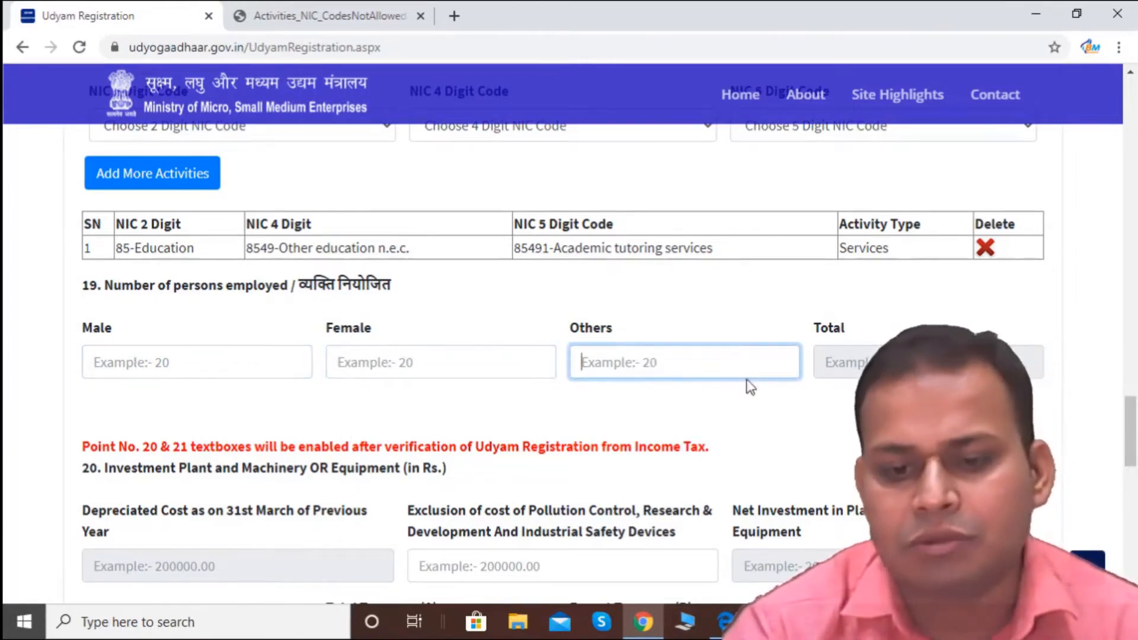
pyautogui.click(189, 356)
pyautogui.write('1')
pyautogui.click(383, 368)
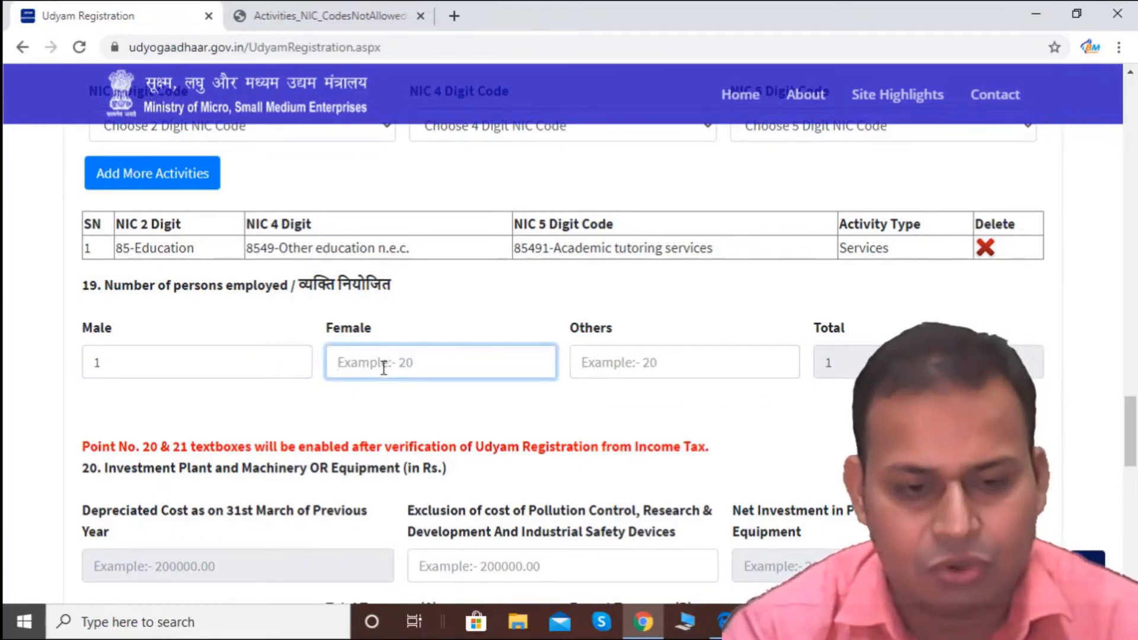
pyautogui.write('2')
# - Correct the female employee count to 1, making the total persons employed 2
pyautogui.click(188, 359)
pyautogui.click(375, 364)
pyautogui.press('BackSpace')
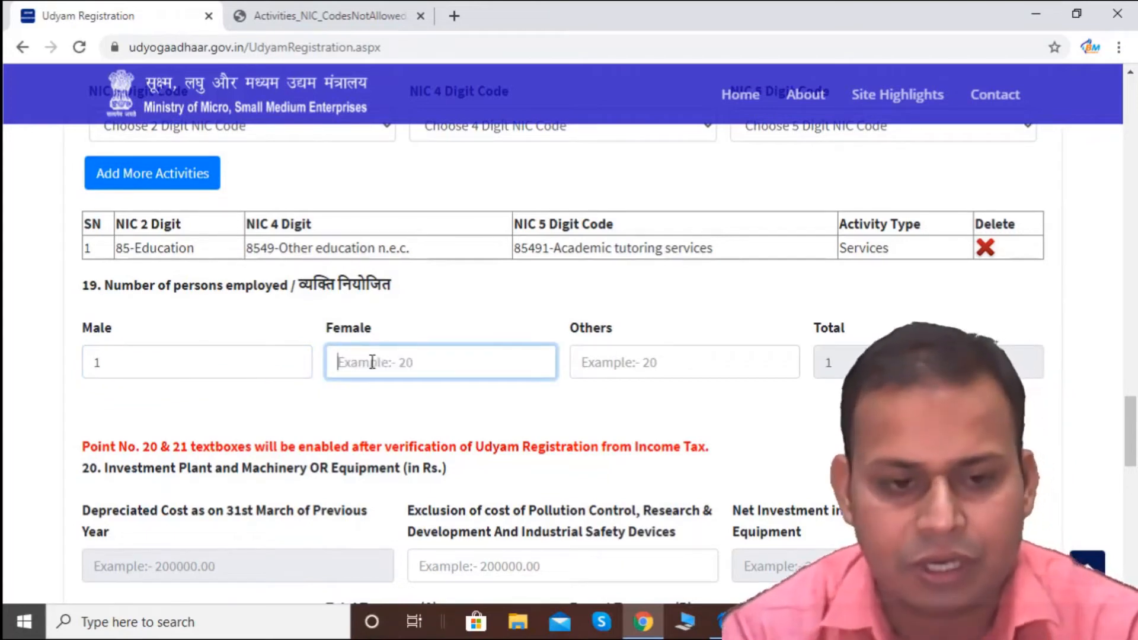
pyautogui.write('2')
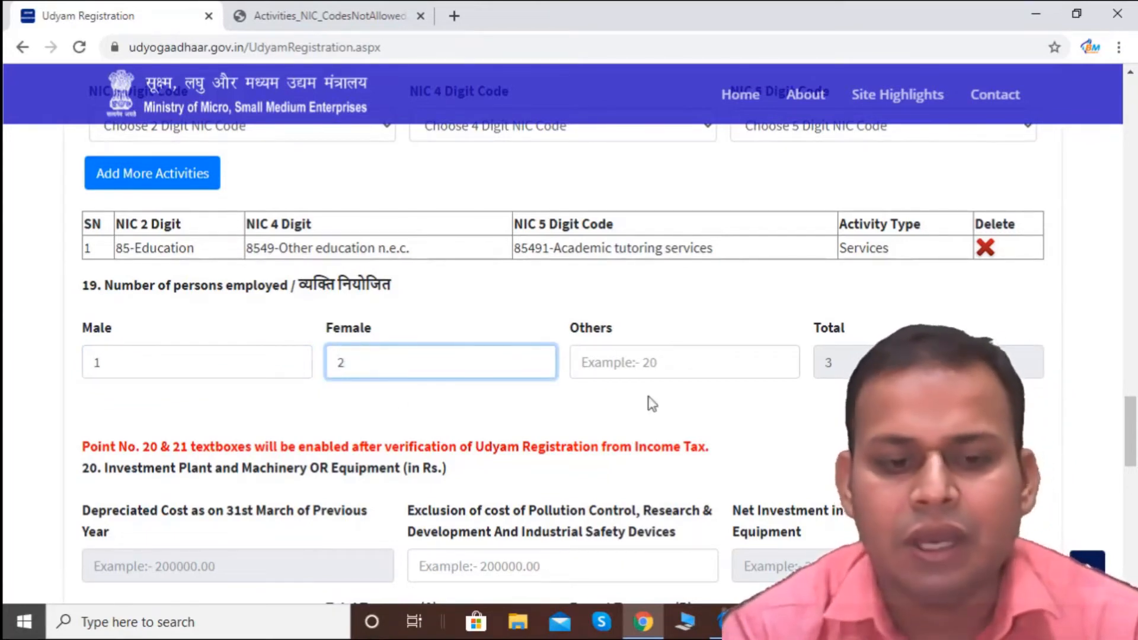
pyautogui.press('BackSpace')
pyautogui.write('1')
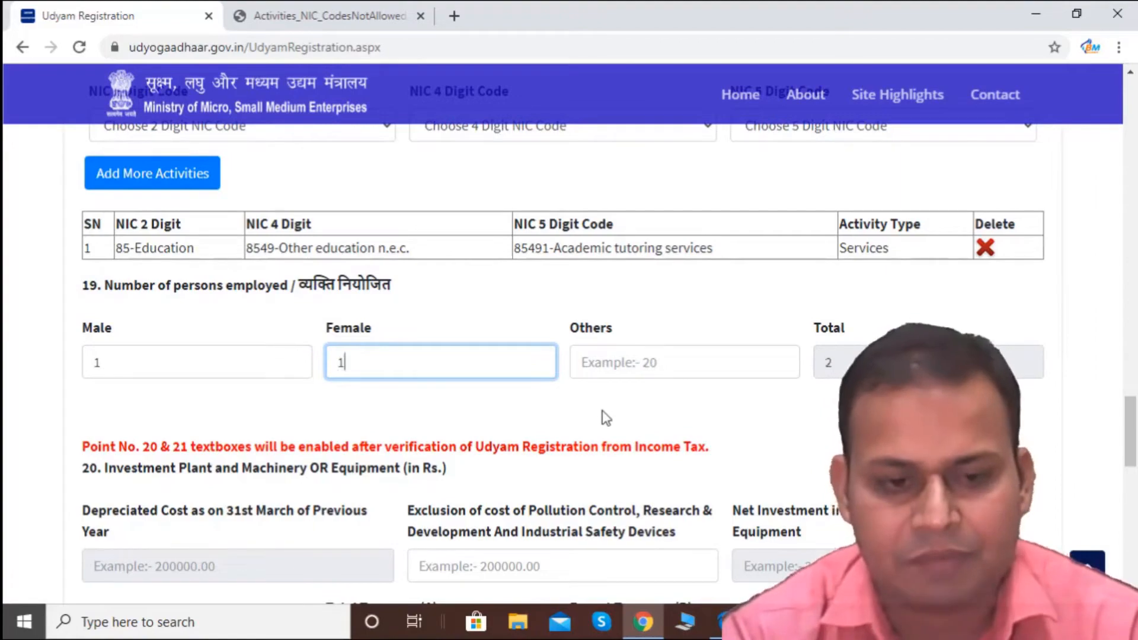
pyautogui.click(606, 418)
pyautogui.click(678, 368)
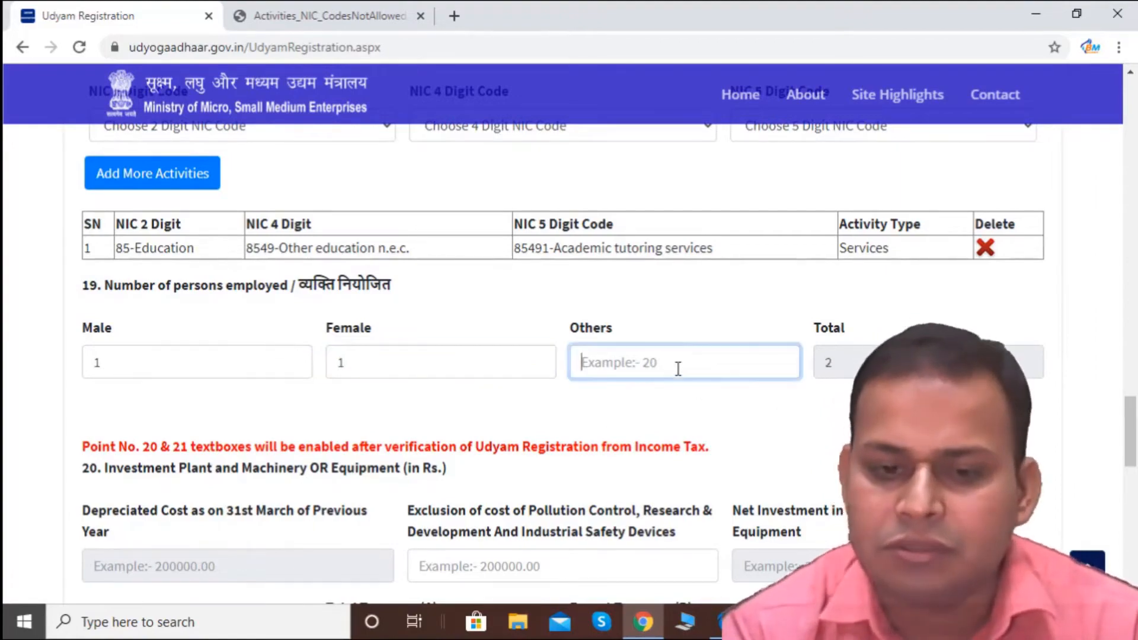
pyautogui.scroll(-4, 699, 443)
pyautogui.scroll(2, 557, 314)
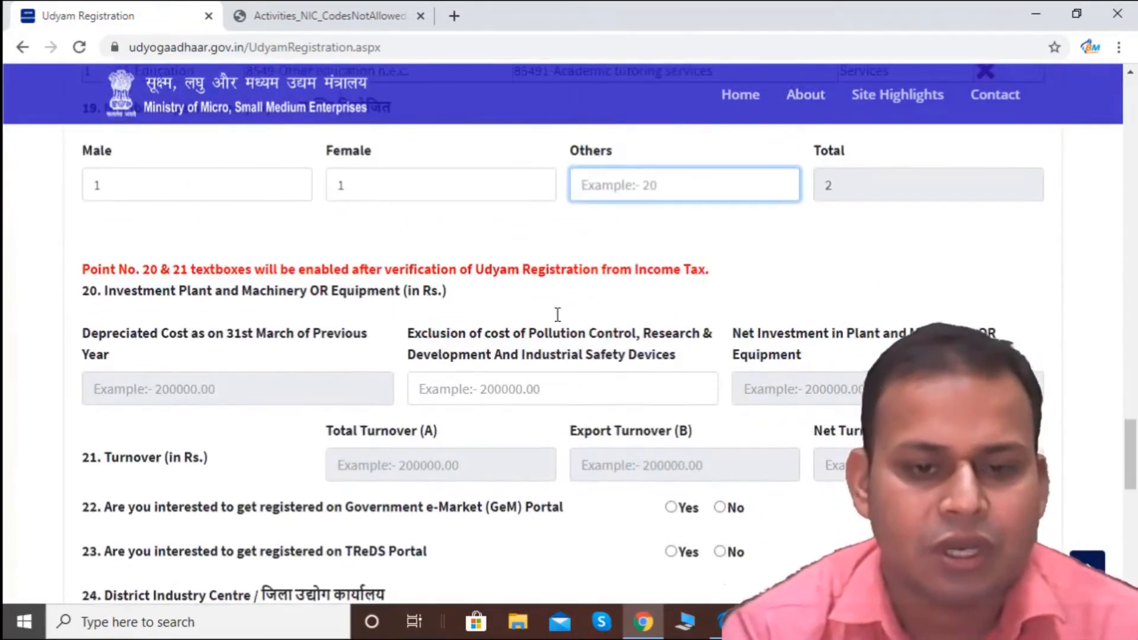
pyautogui.click(84, 275)
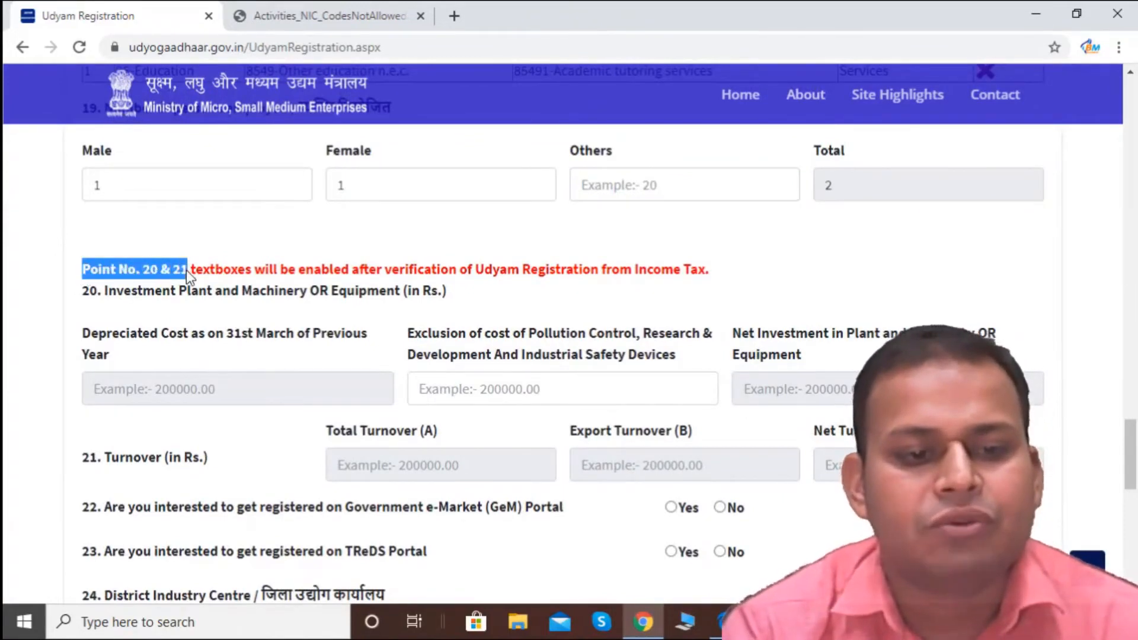
pyautogui.click(193, 305)
pyautogui.moveTo(79, 285); pyautogui.dragTo(109, 306)
pyautogui.moveTo(96, 455); pyautogui.dragTo(89, 457)
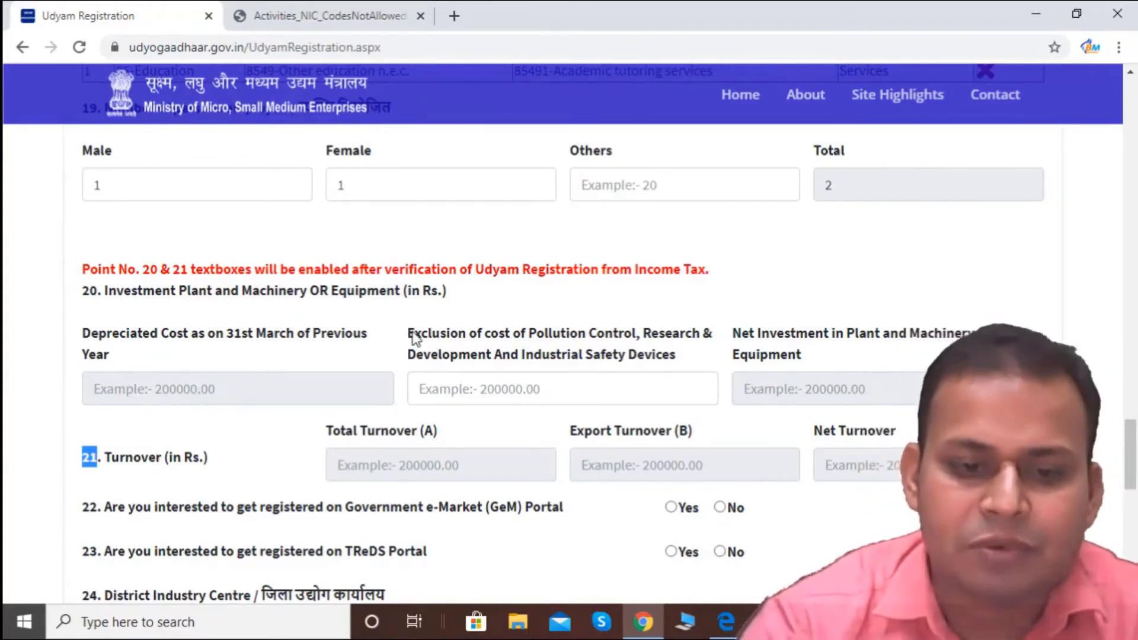
pyautogui.click(422, 389)
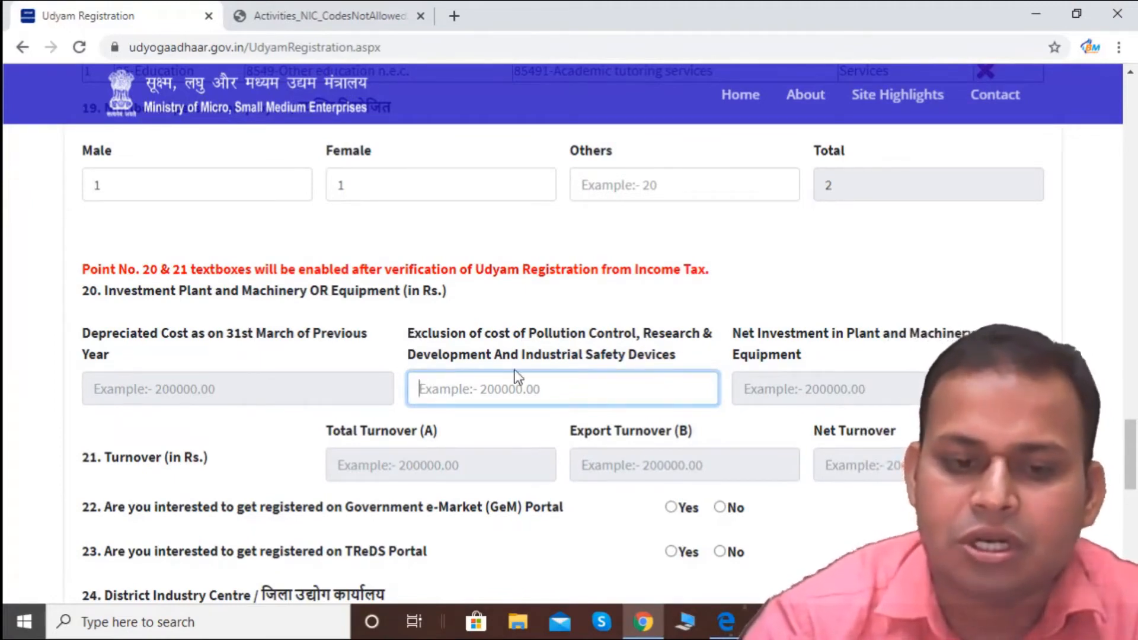
pyautogui.click(675, 358)
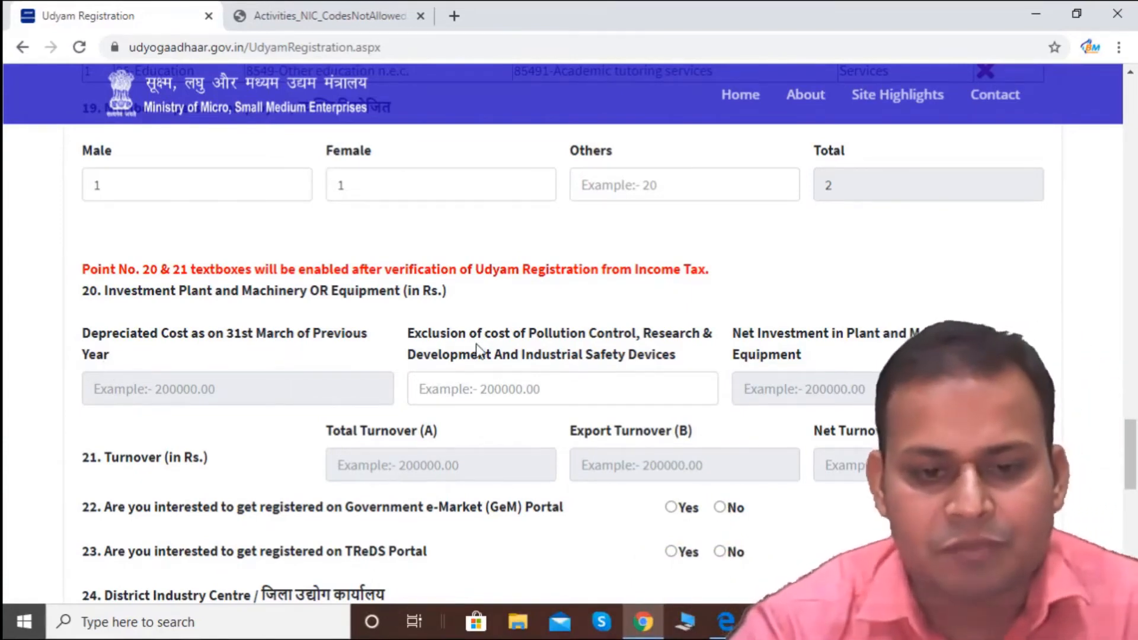
pyautogui.moveTo(485, 334); pyautogui.dragTo(711, 356)
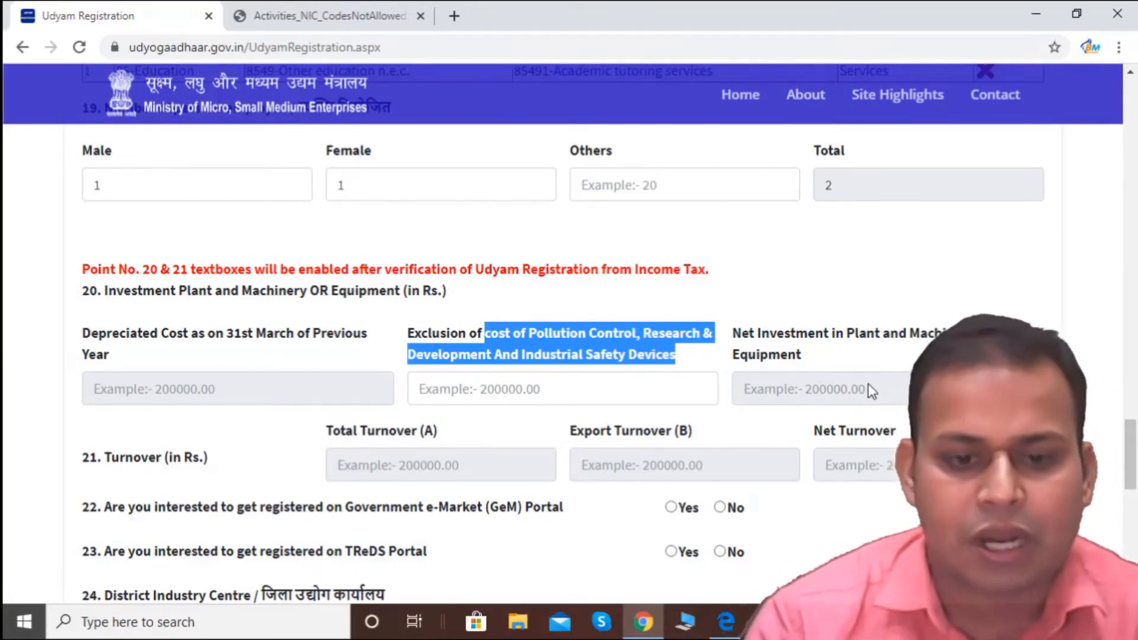
pyautogui.scroll(-1, 848, 435)
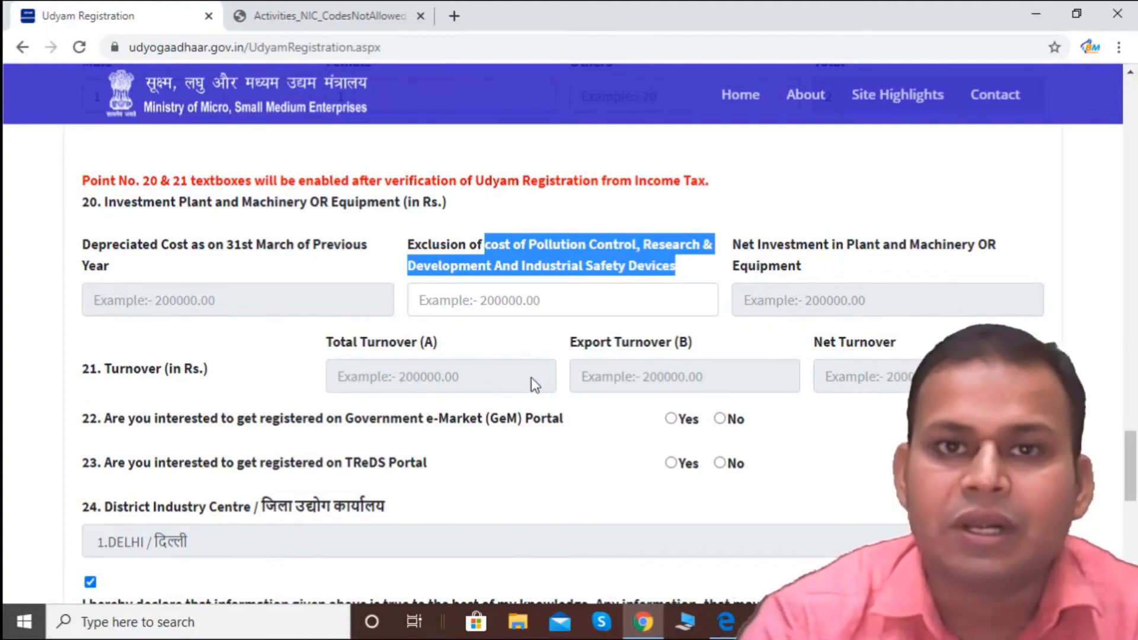
# - Answer No to the TReDS Portal question, matching the No given for GeM registration
pyautogui.scroll(-2, 418, 327)
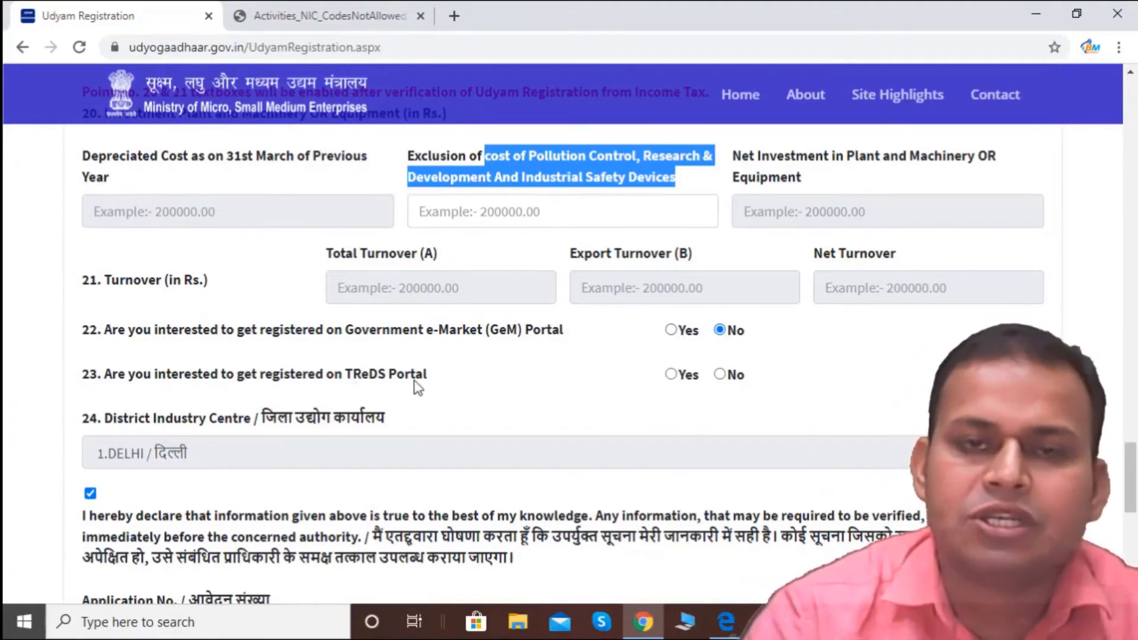
pyautogui.moveTo(426, 385); pyautogui.dragTo(368, 379)
pyautogui.moveTo(346, 330); pyautogui.dragTo(434, 334)
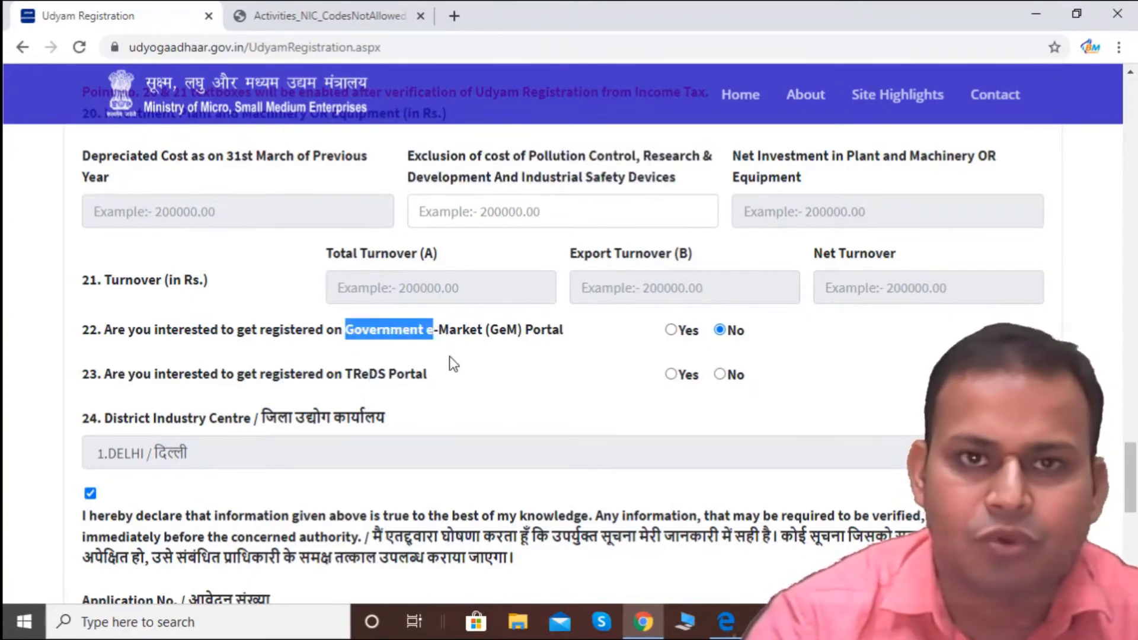
pyautogui.click(503, 350)
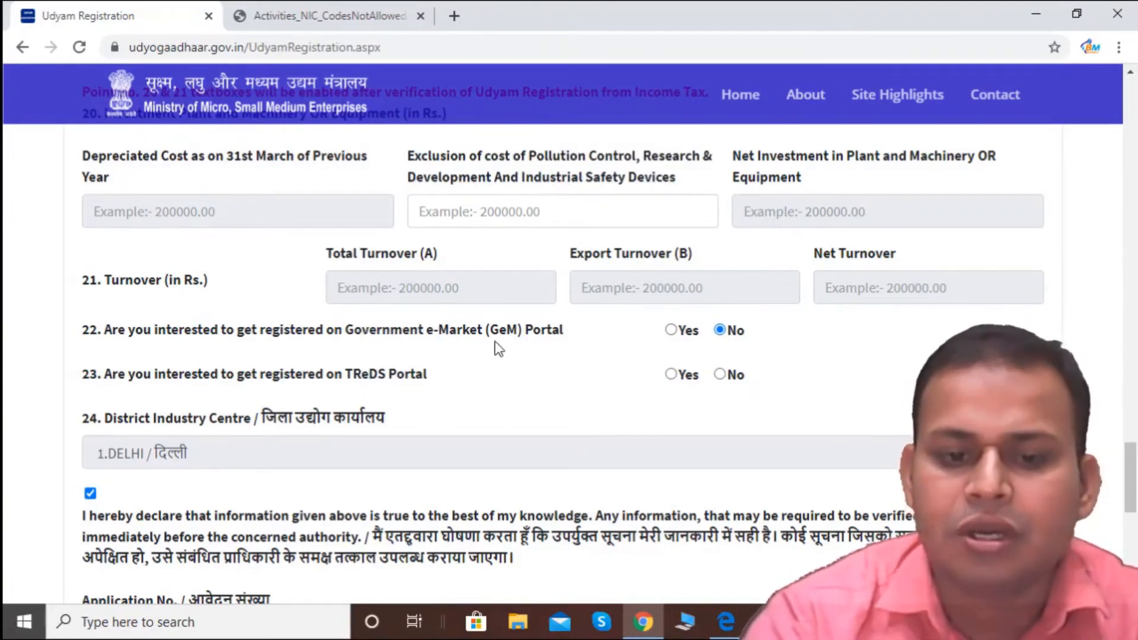
pyautogui.moveTo(565, 332); pyautogui.dragTo(375, 348)
pyautogui.click(533, 366)
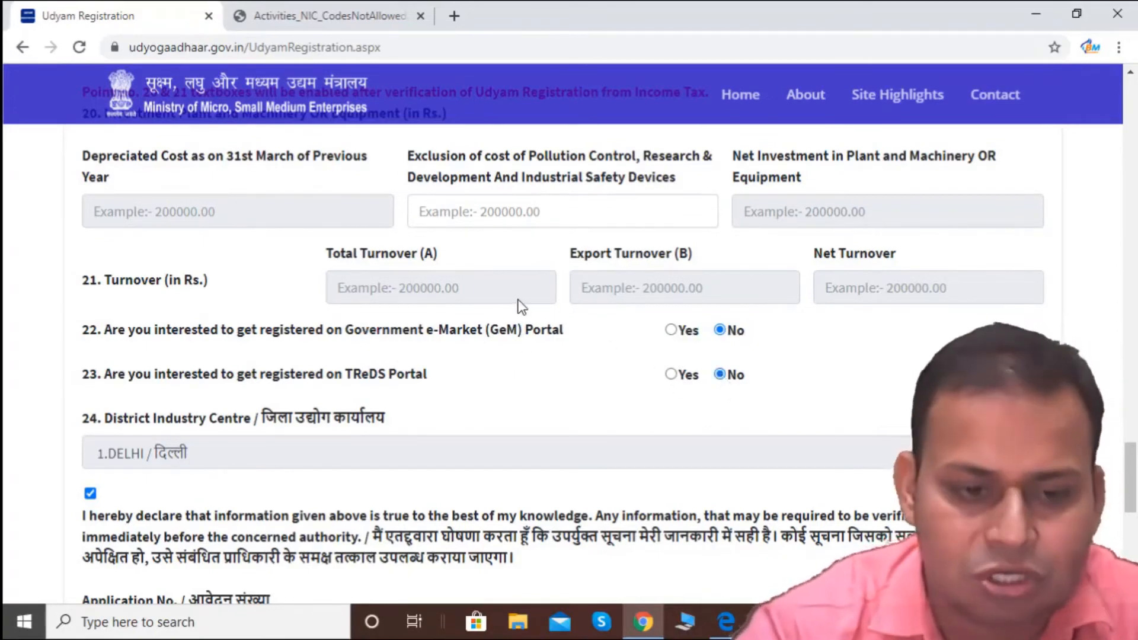
# - Review the whole form, then submit it for the final OTP, revealing the blank Name of Premises
pyautogui.scroll(12, 485, 321)
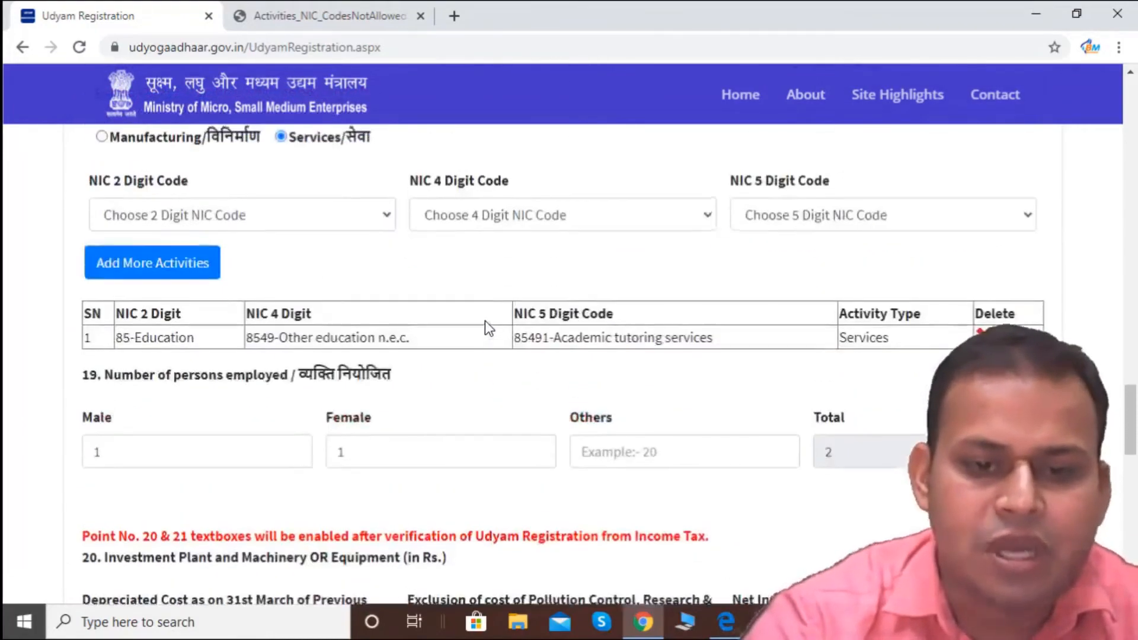
pyautogui.scroll(3, 624, 240)
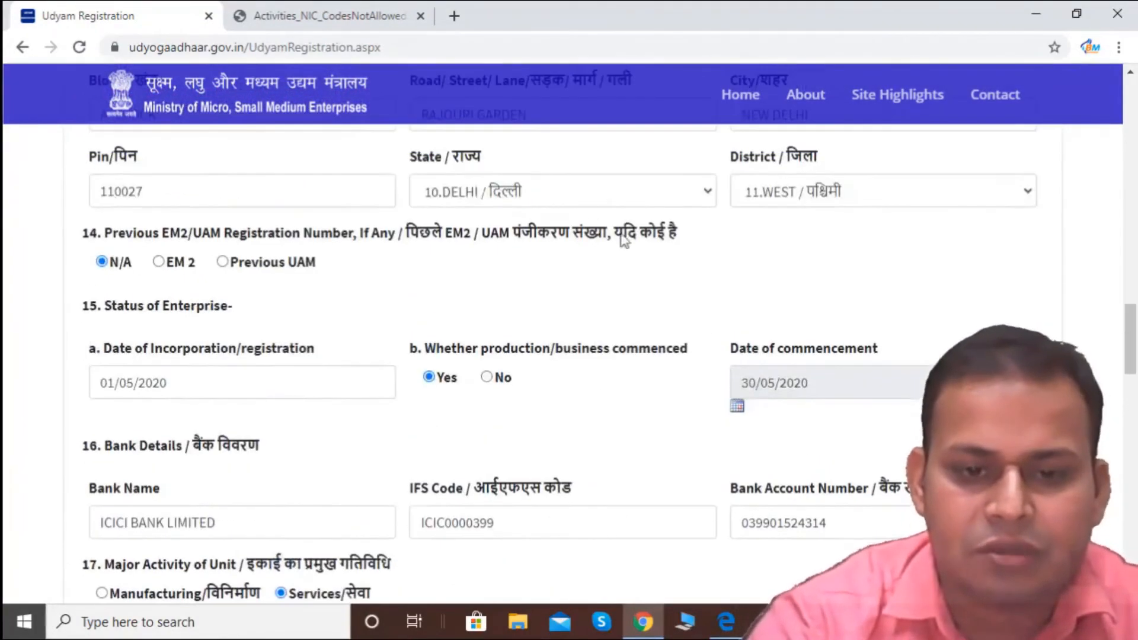
pyautogui.scroll(-10, 467, 325)
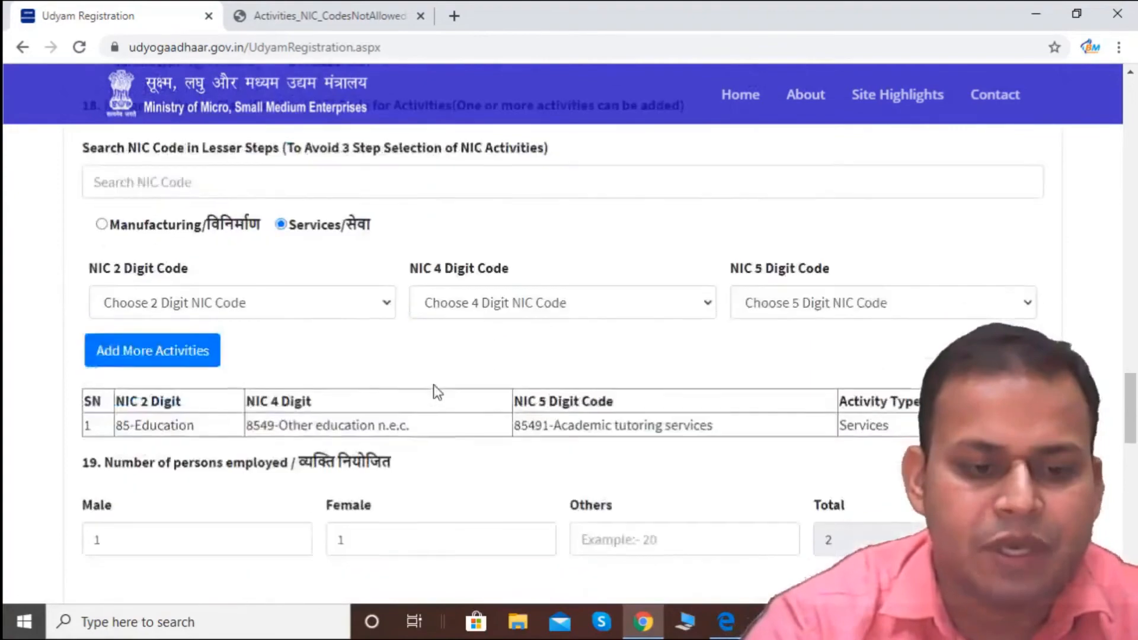
pyautogui.scroll(-6, 159, 505)
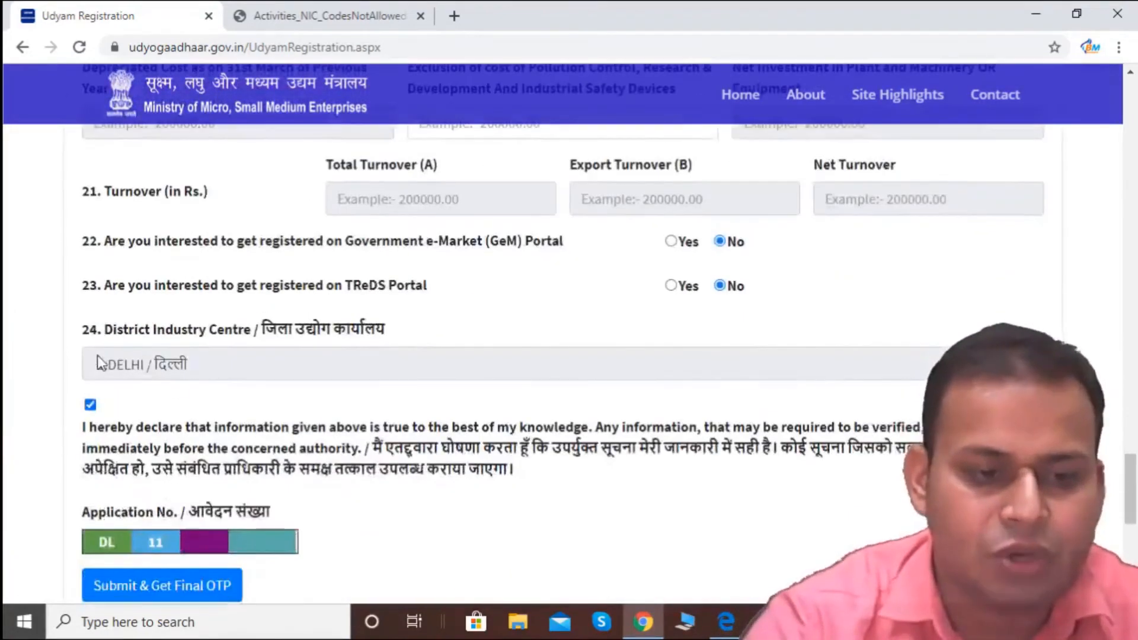
pyautogui.scroll(-2, 478, 317)
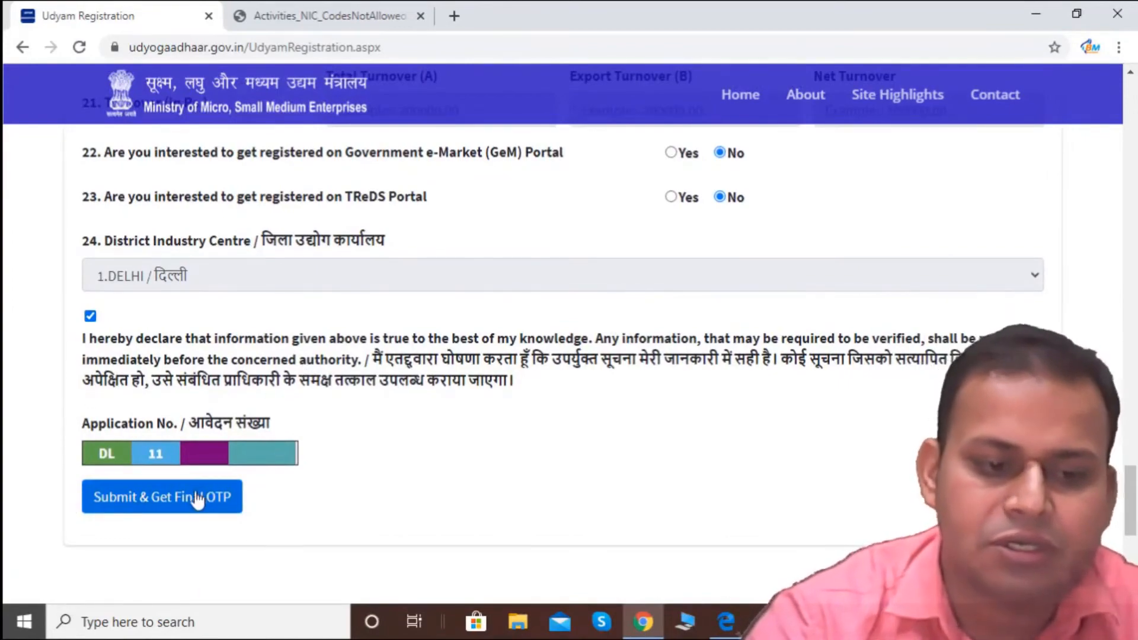
pyautogui.scroll(10, 656, 493)
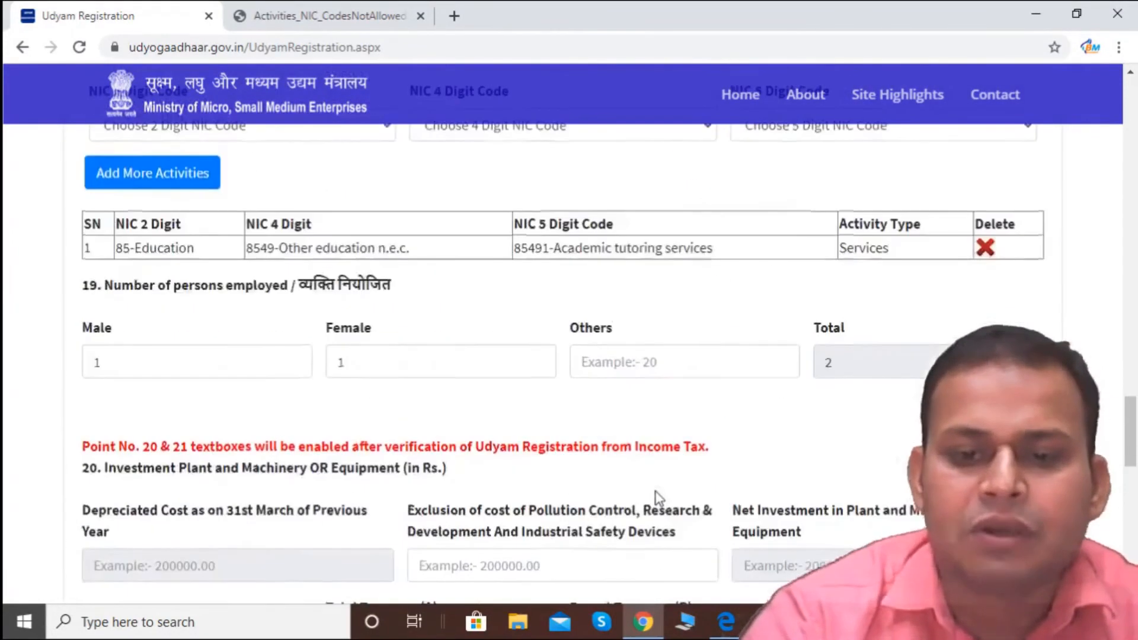
pyautogui.scroll(15, 659, 499)
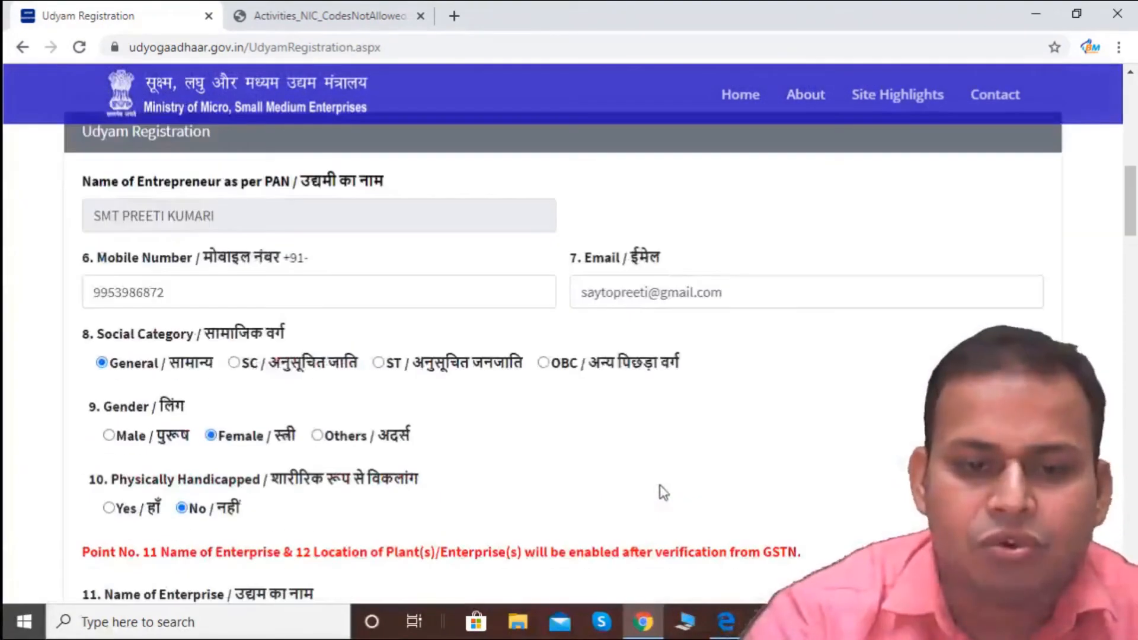
pyautogui.scroll(3, 681, 449)
pyautogui.scroll(-3, 683, 449)
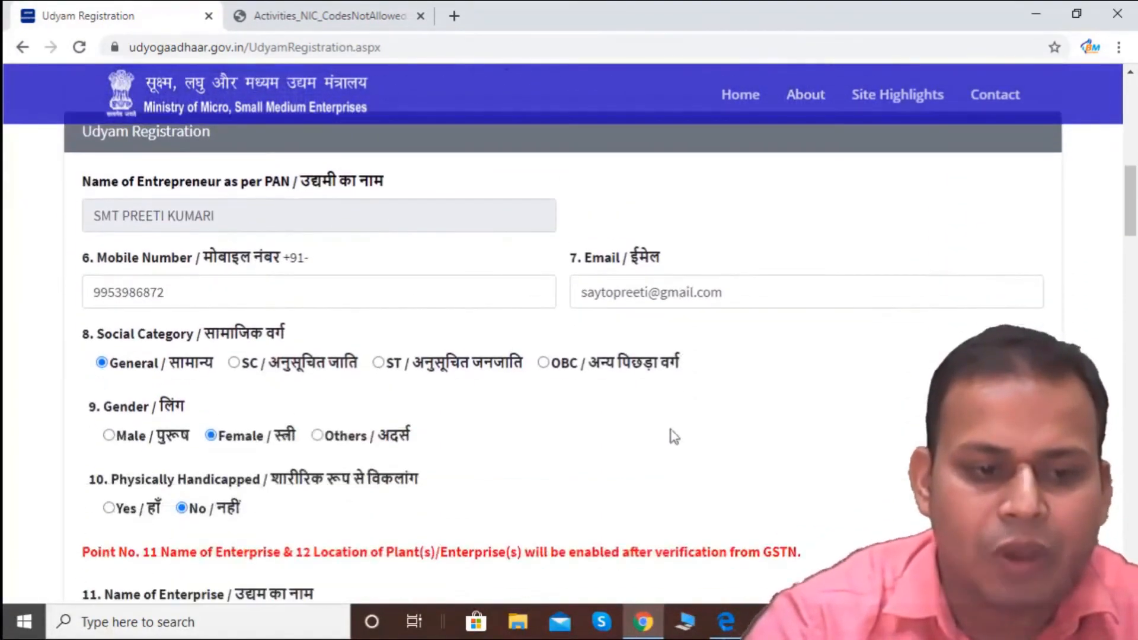
pyautogui.scroll(-2, 745, 409)
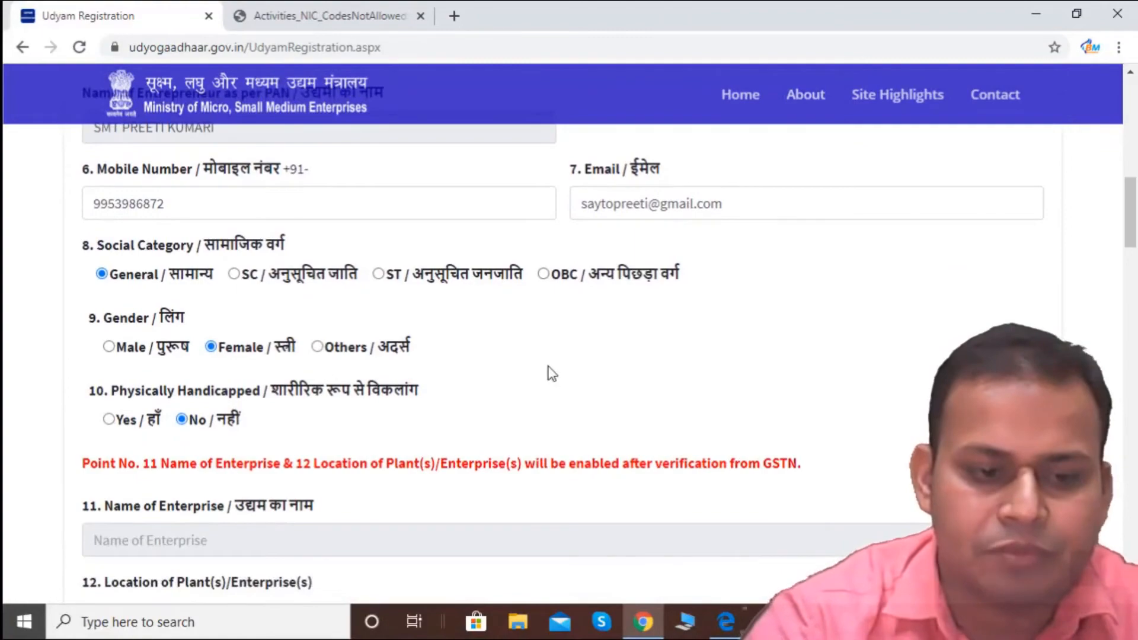
pyautogui.scroll(-9, 551, 379)
pyautogui.scroll(3, 552, 422)
pyautogui.scroll(-4, 552, 420)
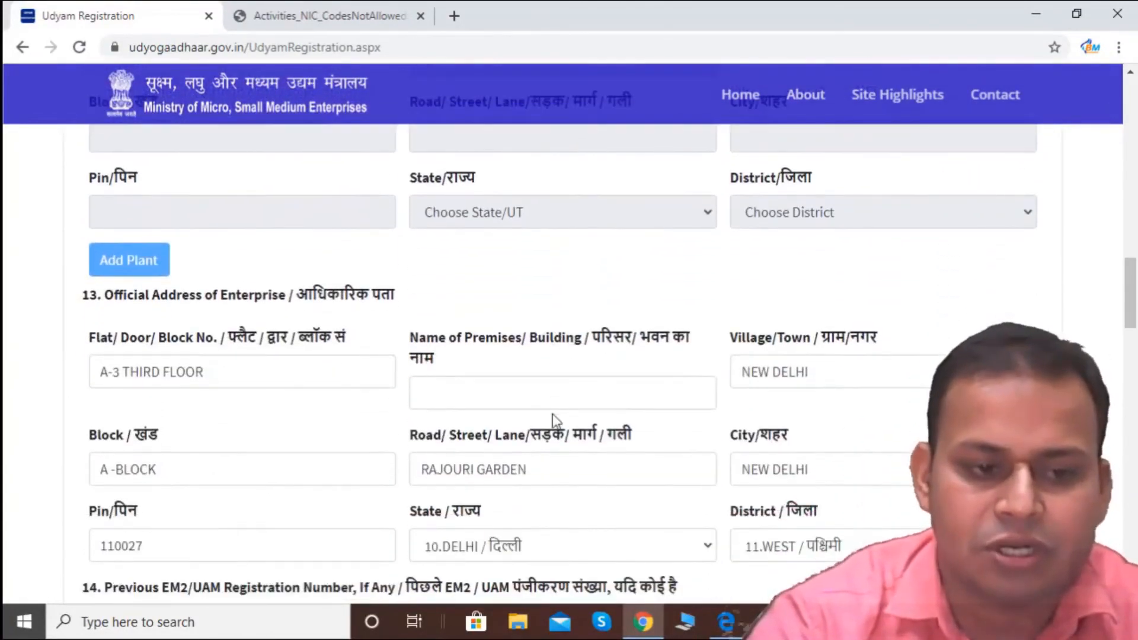
pyautogui.scroll(-4, 552, 413)
pyautogui.scroll(4, 552, 413)
pyautogui.scroll(-5, 553, 412)
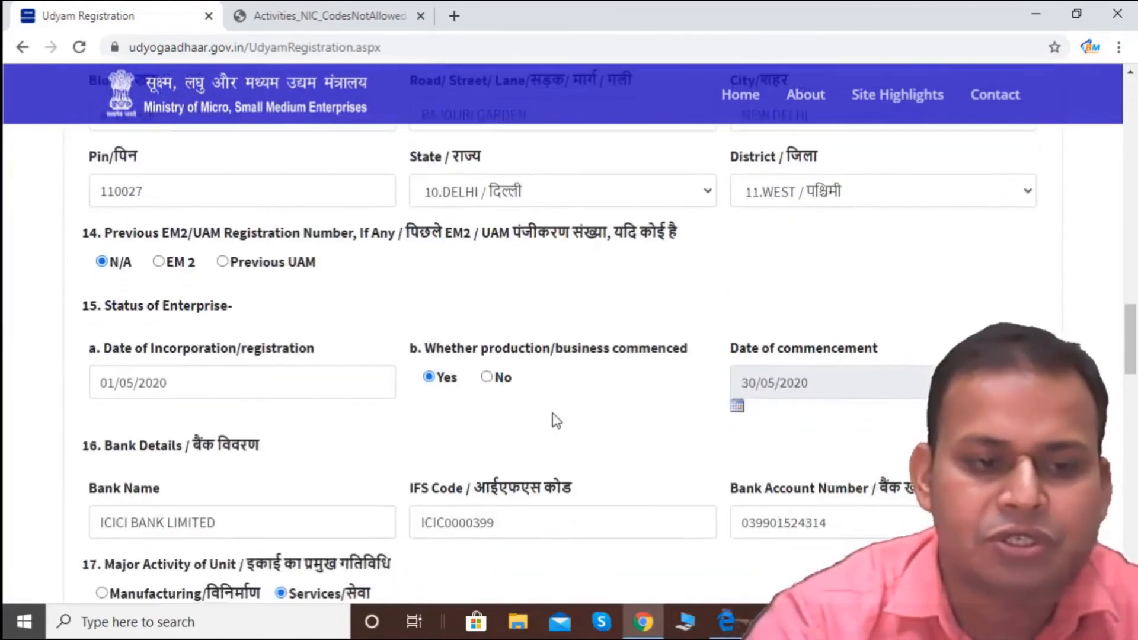
pyautogui.scroll(-2, 554, 417)
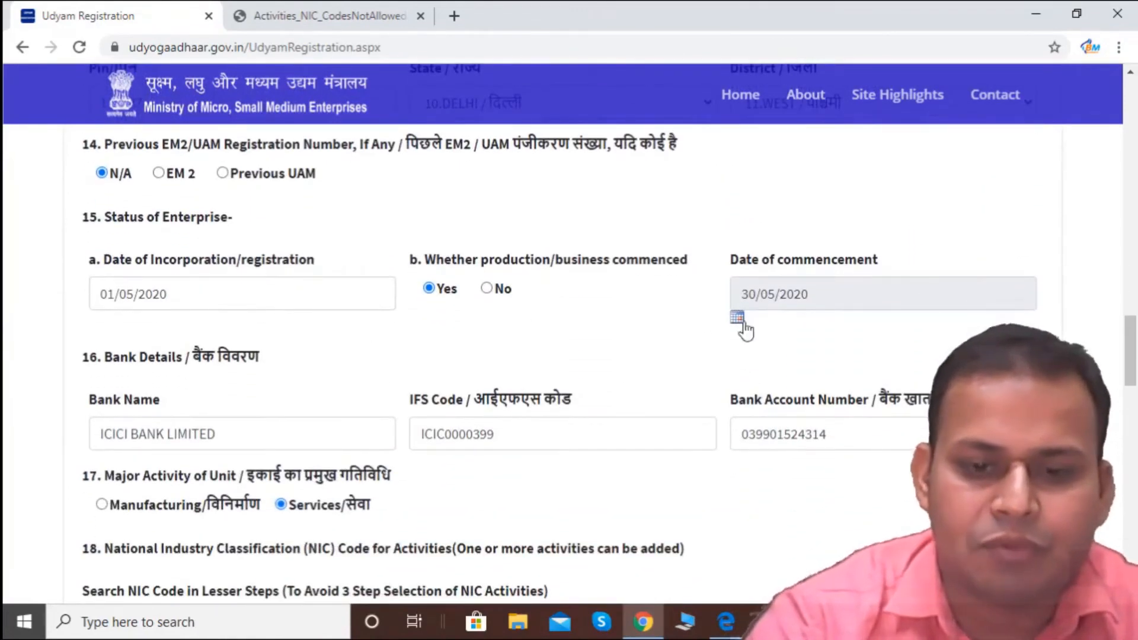
pyautogui.scroll(-3, 719, 506)
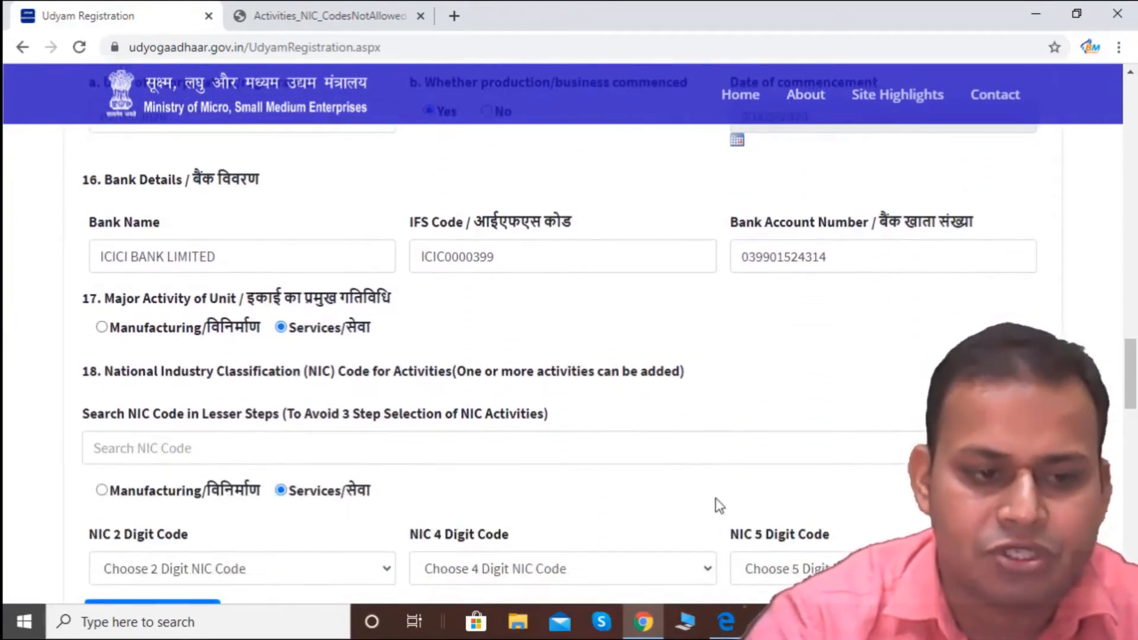
pyautogui.scroll(-2, 718, 506)
pyautogui.scroll(-15, 718, 464)
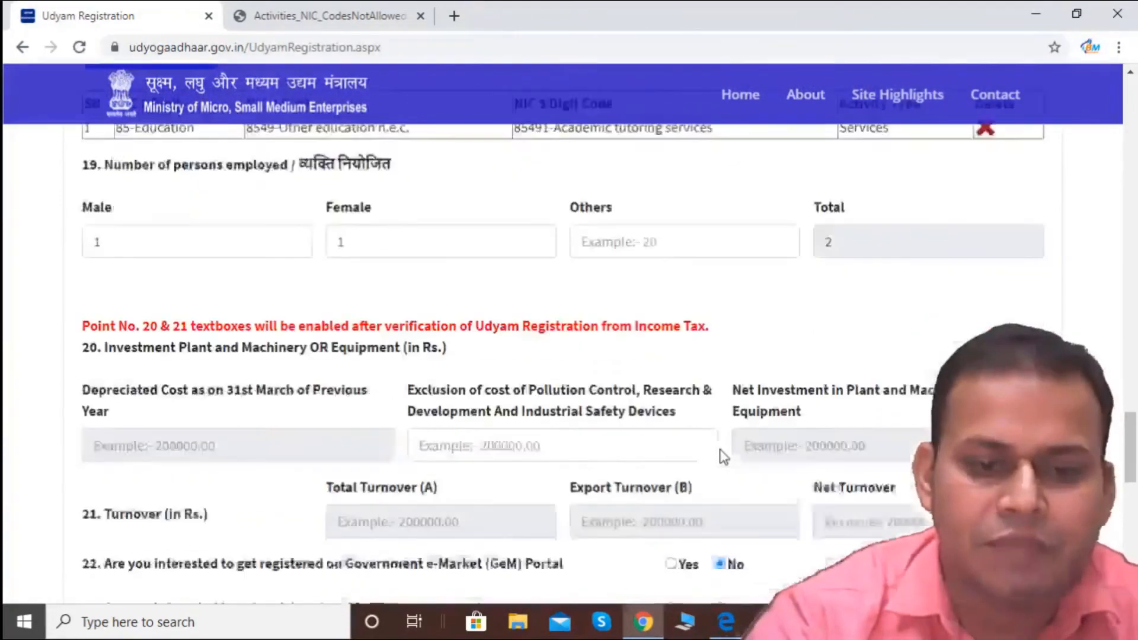
pyautogui.scroll(-6, 722, 456)
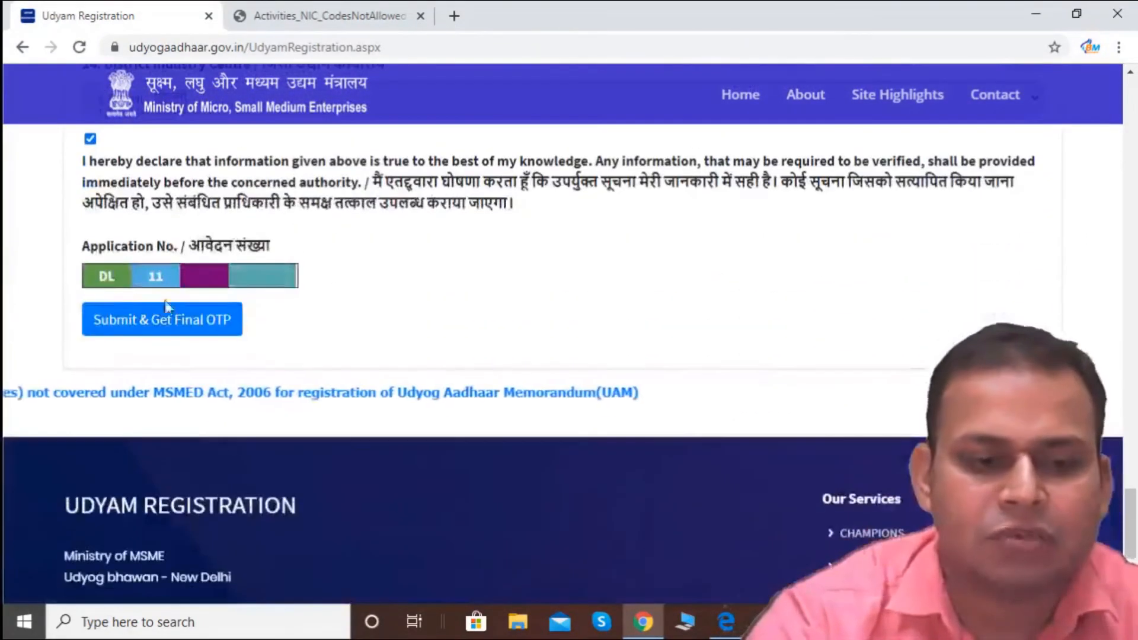
pyautogui.click(127, 331)
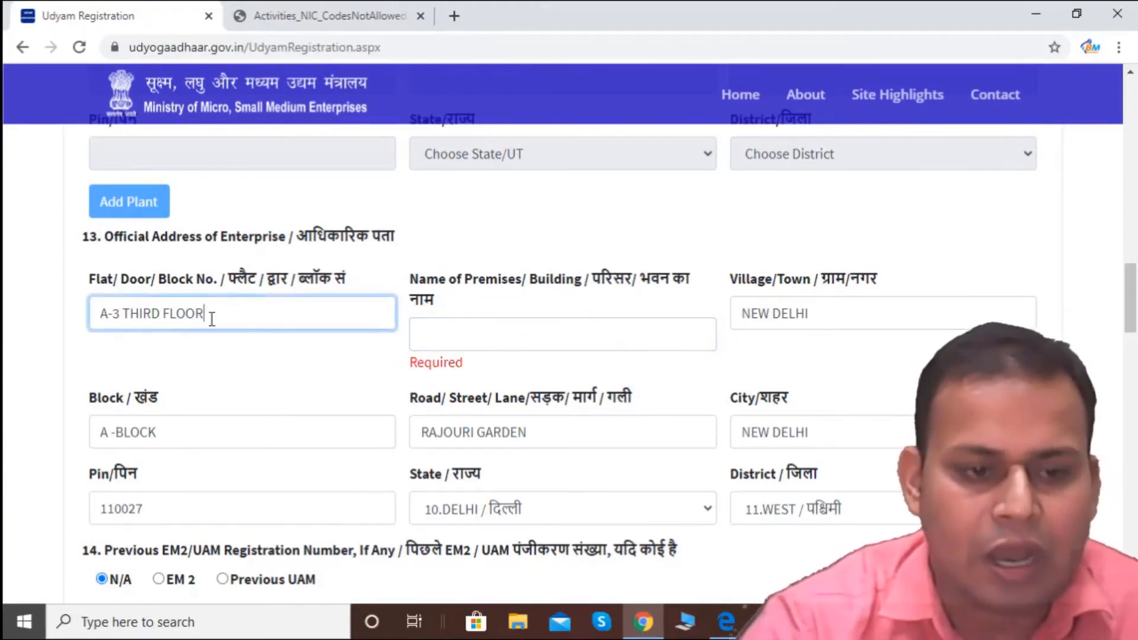
# - Move THIRD FLOOR from the flat/door entry into the Name of Premises field
pyautogui.moveTo(229, 314); pyautogui.dragTo(119, 324)
pyautogui.hotkey('ctrl', 'c')
pyautogui.press('BackSpace')
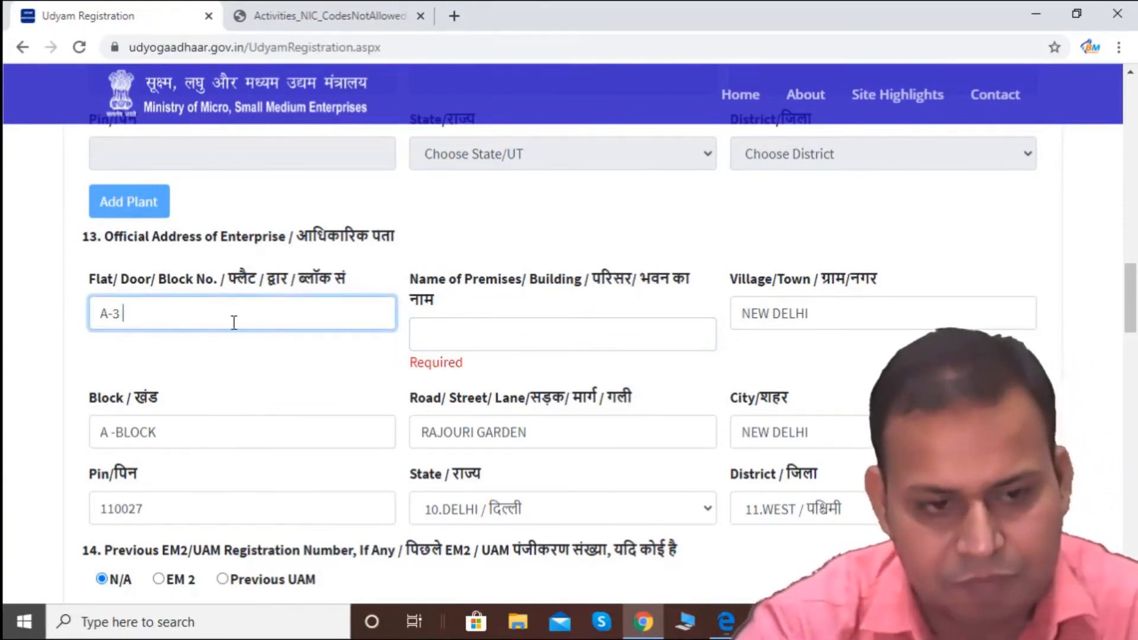
pyautogui.click(439, 329)
pyautogui.hotkey('ctrl', 'v')
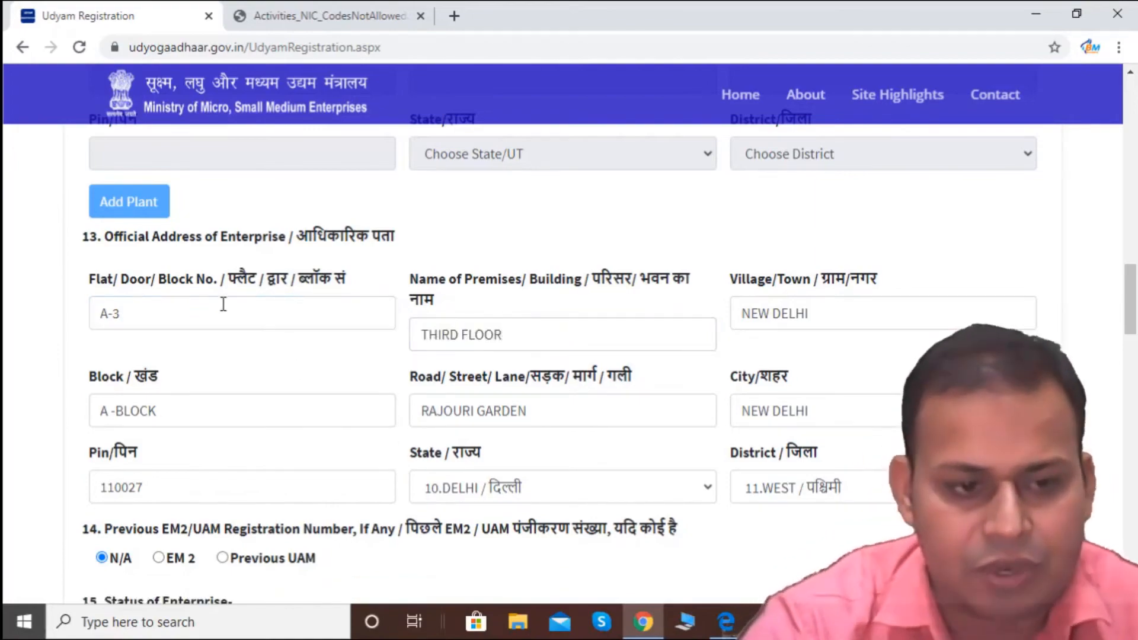
pyautogui.click(223, 307)
# - Resubmit the form and enter 0 as the Others employee count
pyautogui.scroll(-15, 569, 356)
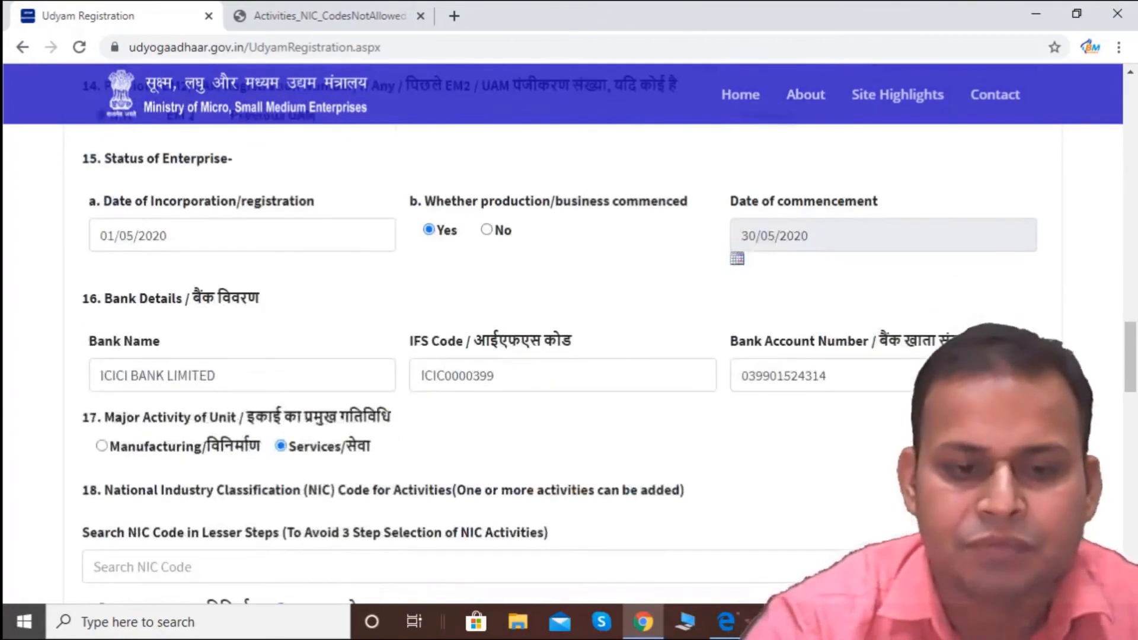
pyautogui.scroll(-20, 102, 267)
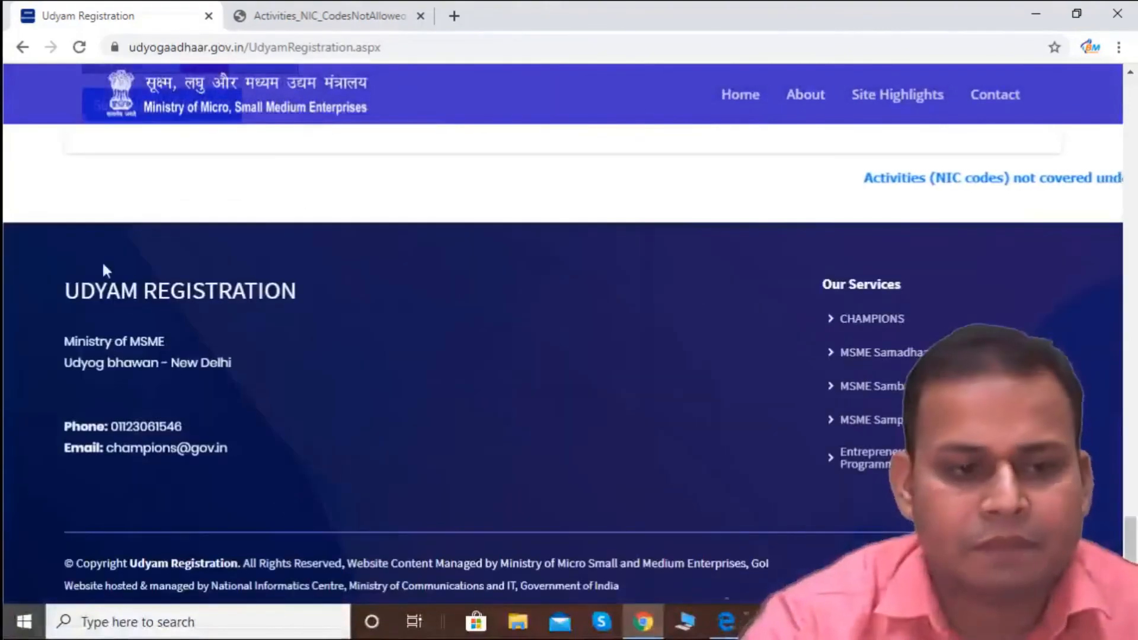
pyautogui.scroll(7, 160, 343)
pyautogui.click(132, 460)
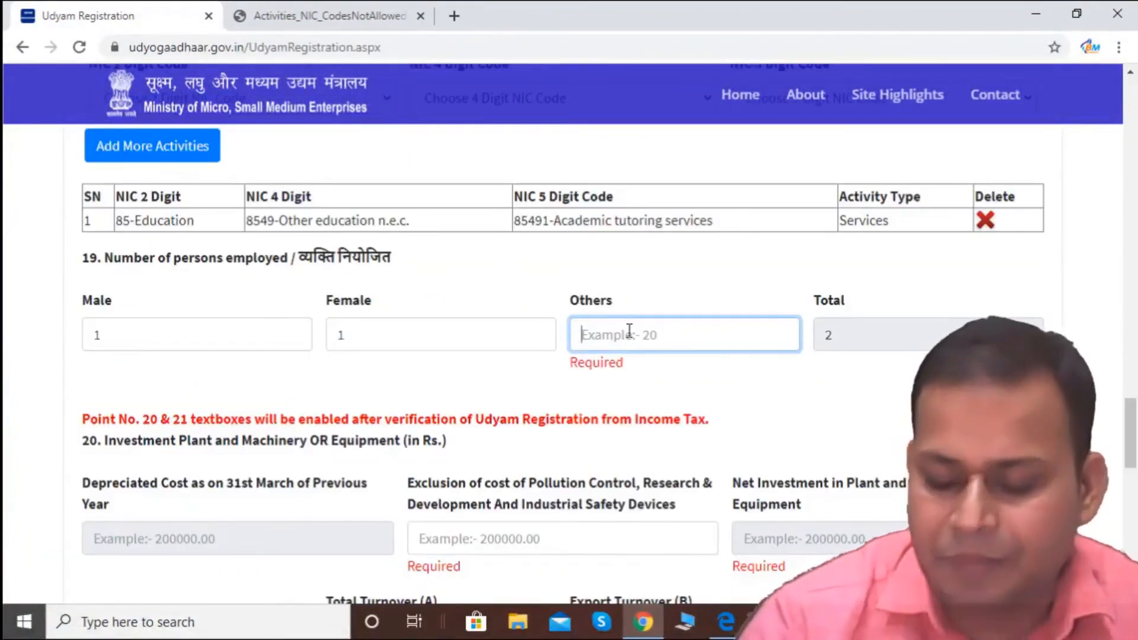
pyautogui.write('0')
pyautogui.click(741, 411)
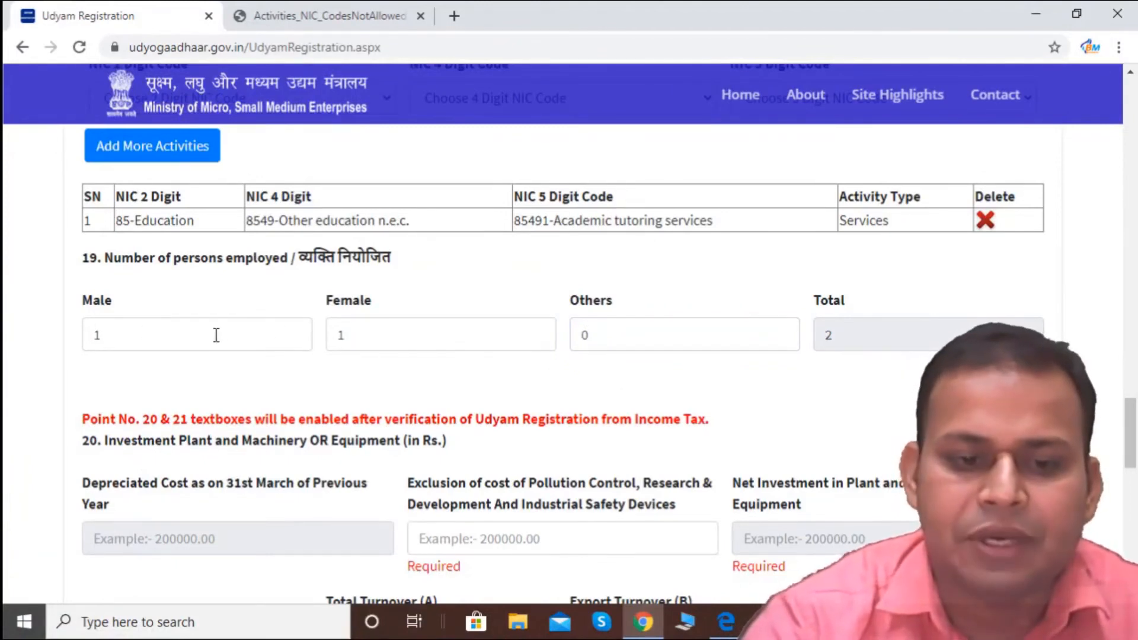
pyautogui.scroll(-4, 647, 395)
pyautogui.scroll(2, 652, 400)
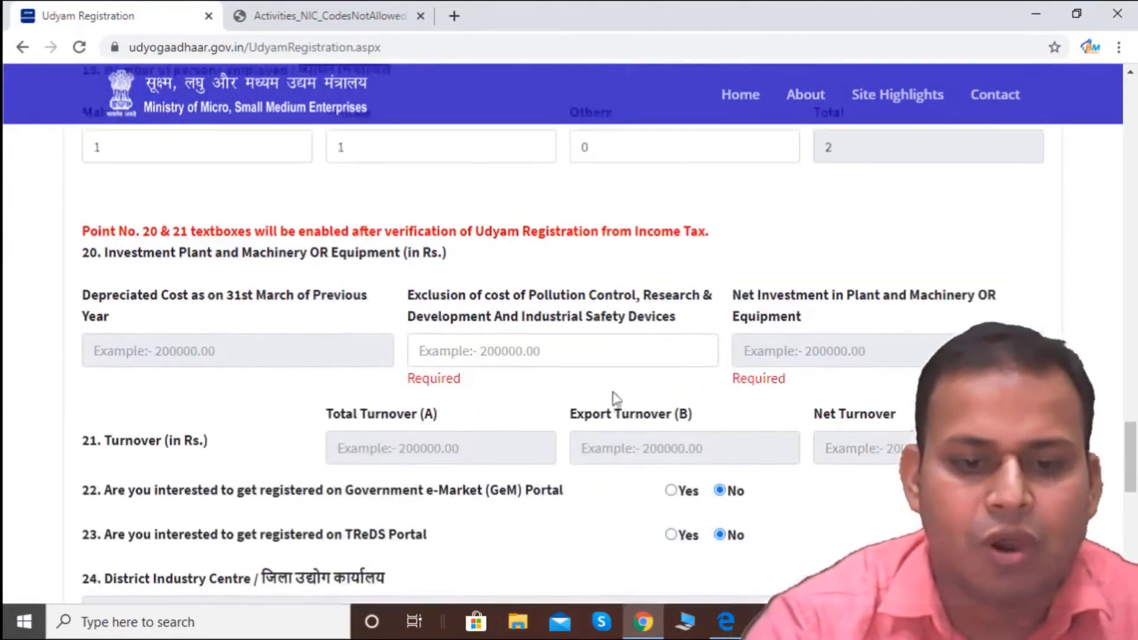
# - Set the pollution-control exclusion cost to 0 and review the form
pyautogui.click(533, 362)
pyautogui.write('0')
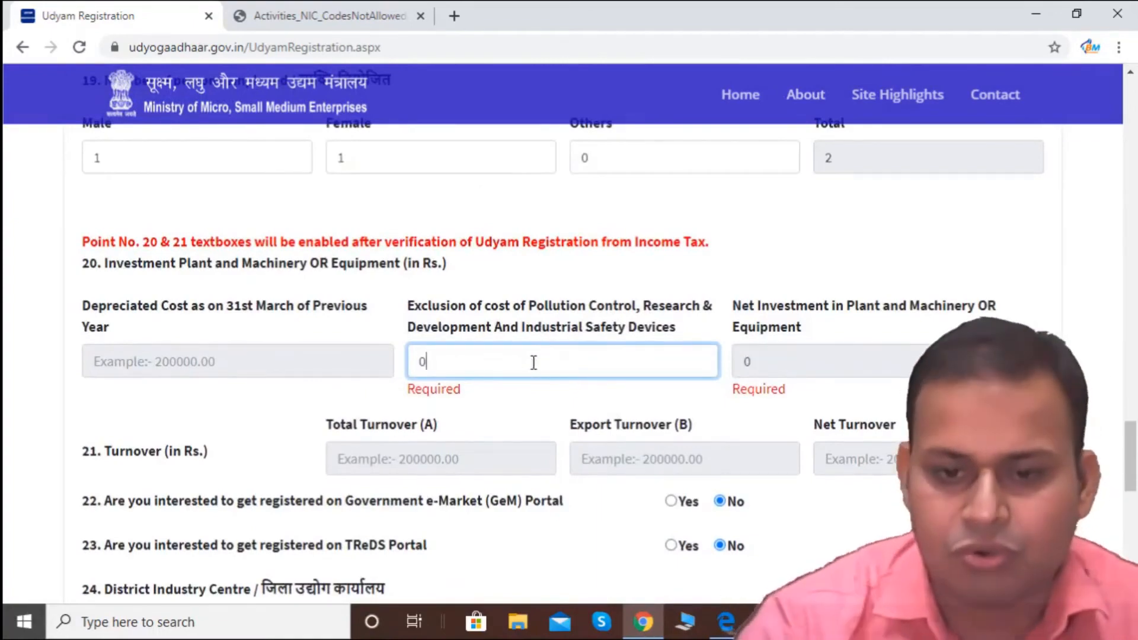
pyautogui.click(671, 413)
pyautogui.scroll(-5, 671, 413)
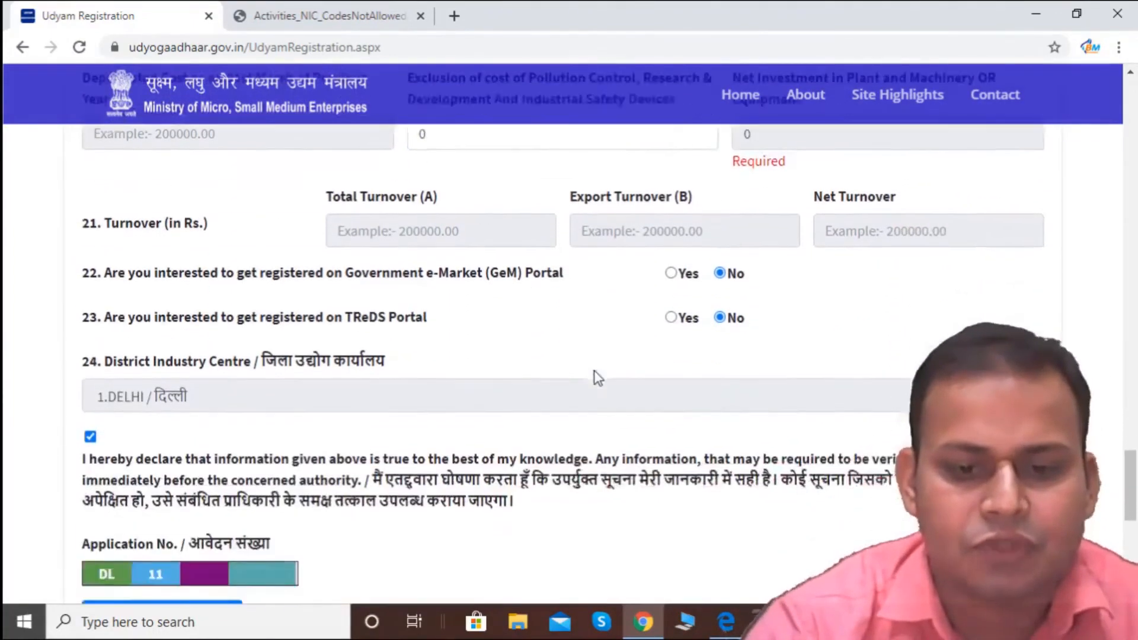
pyautogui.scroll(20, 807, 345)
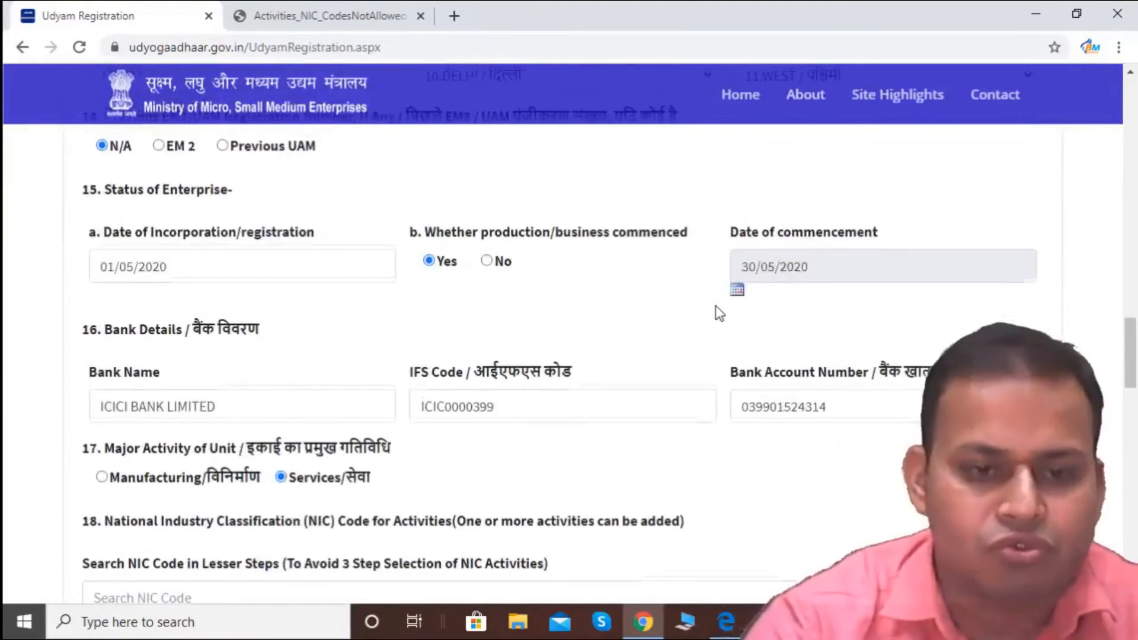
pyautogui.scroll(12, 719, 314)
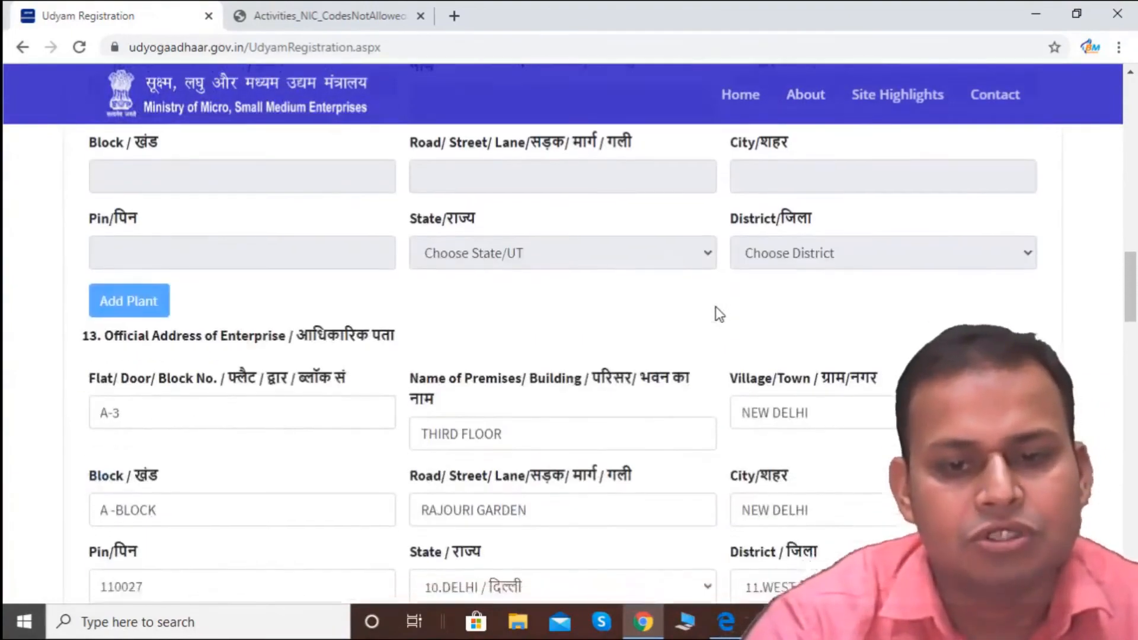
pyautogui.scroll(-20, 719, 314)
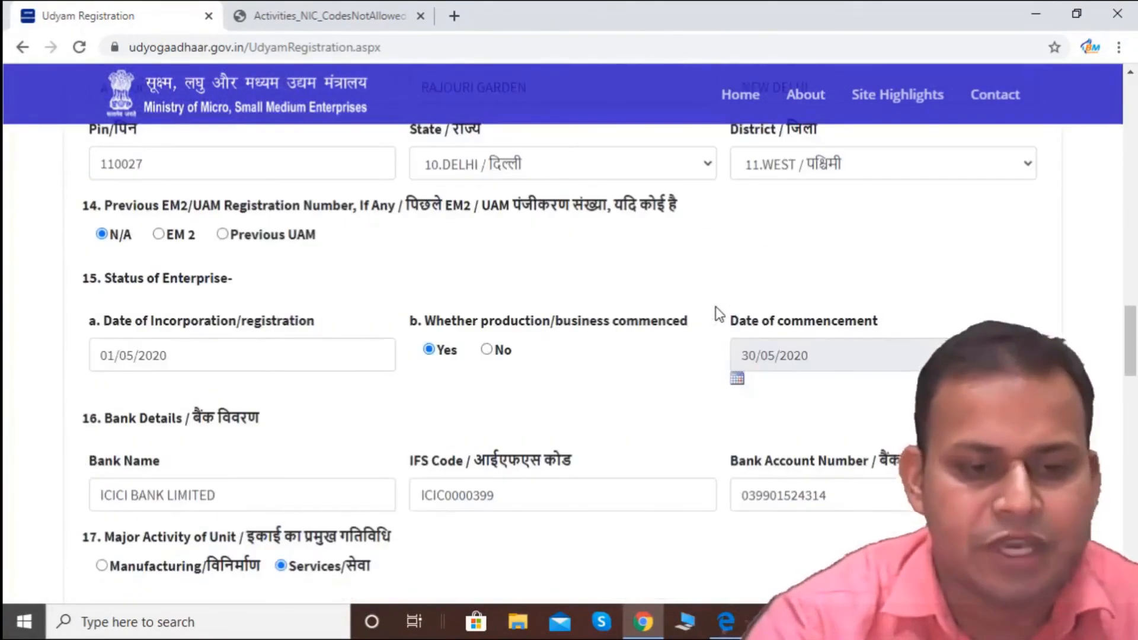
pyautogui.scroll(-9, 717, 313)
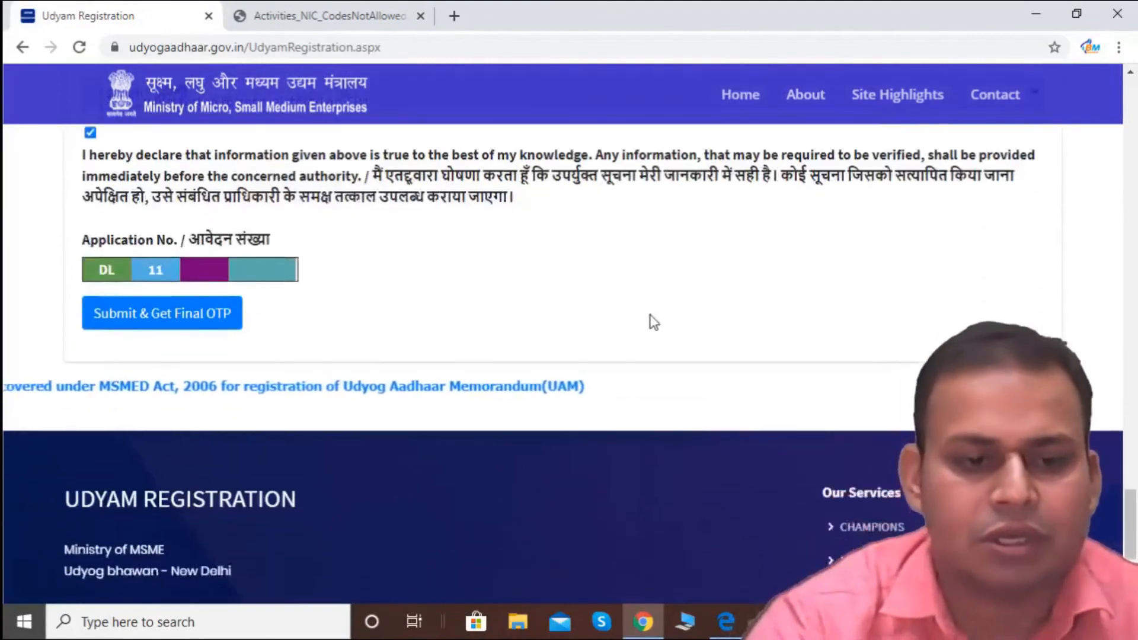
pyautogui.scroll(14, 653, 320)
pyautogui.scroll(-10, 651, 315)
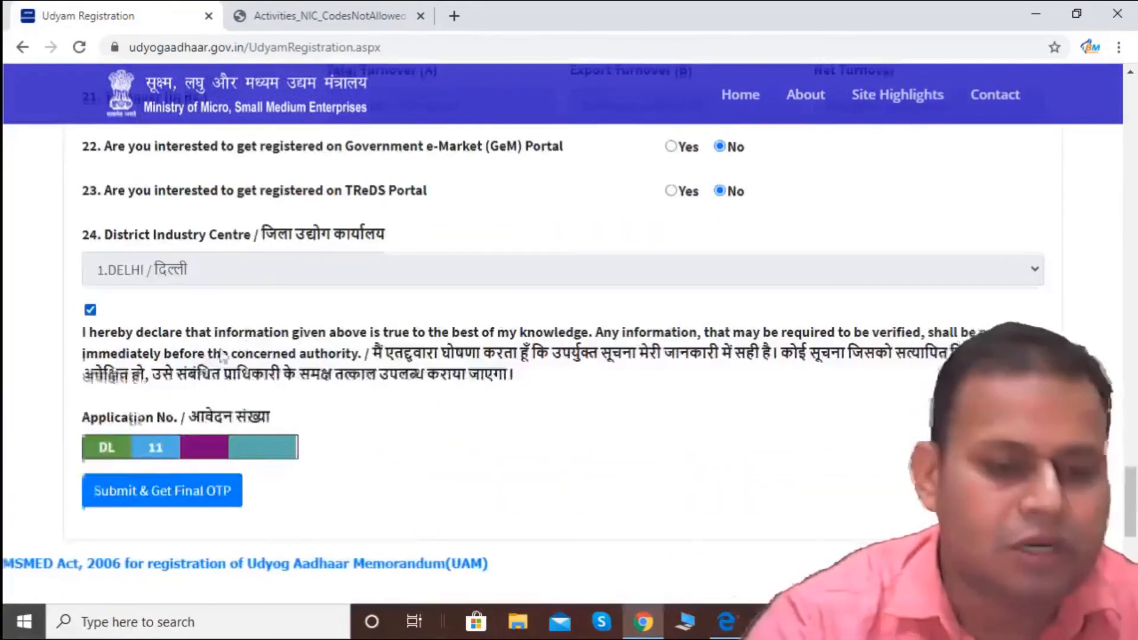
# - Submit the form for the final OTP and confirm the entered data is correct
pyautogui.click(145, 492)
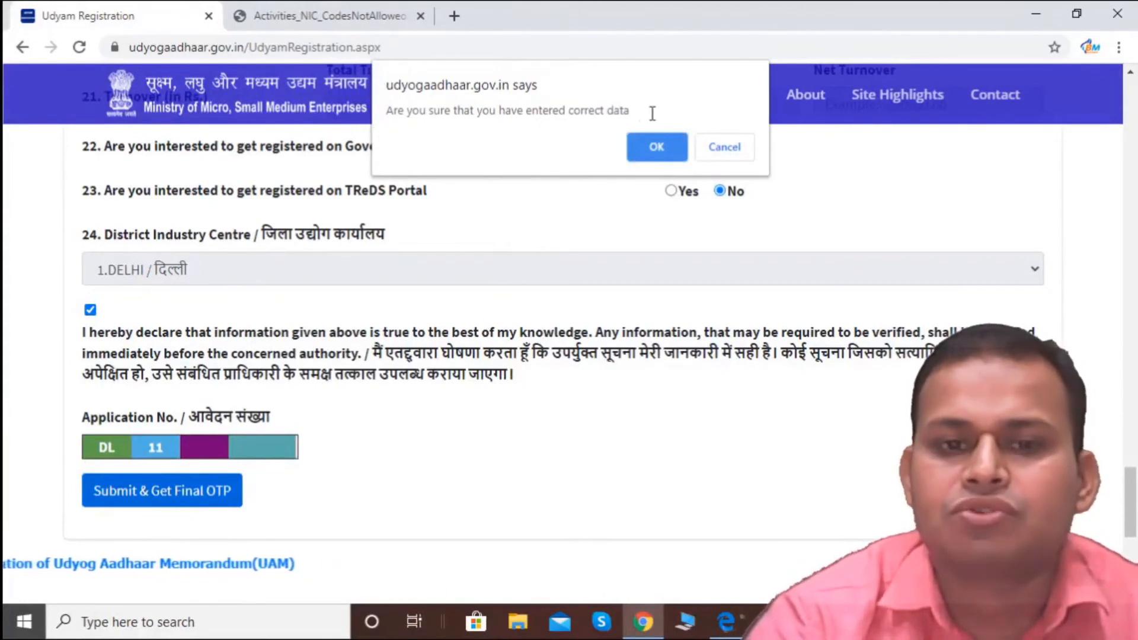
pyautogui.click(653, 156)
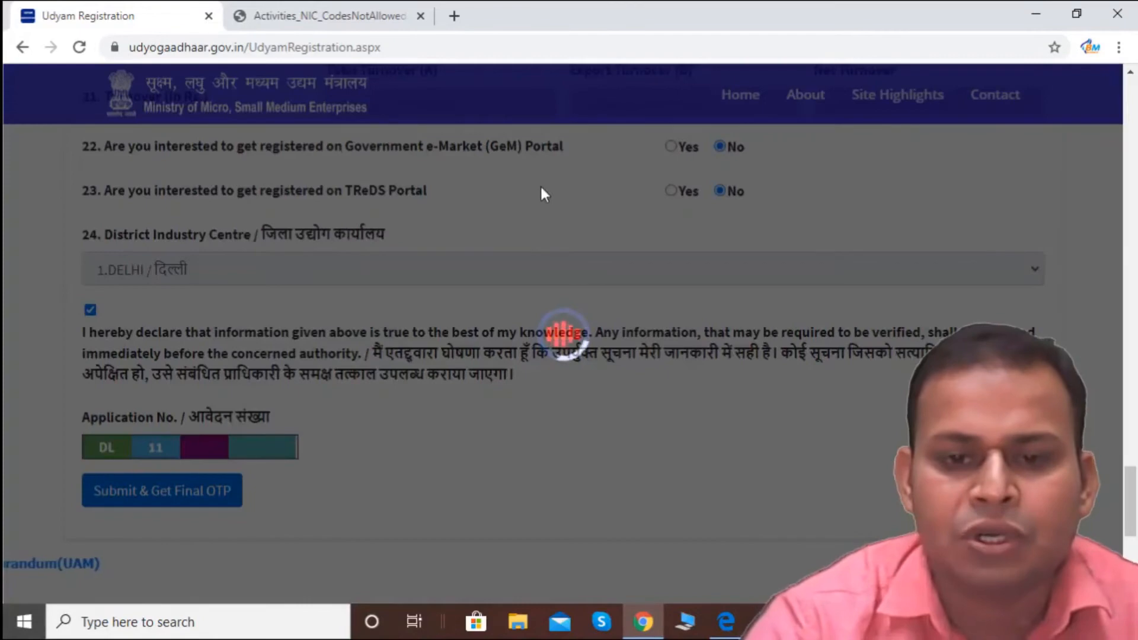
pyautogui.scroll(-5, 498, 298)
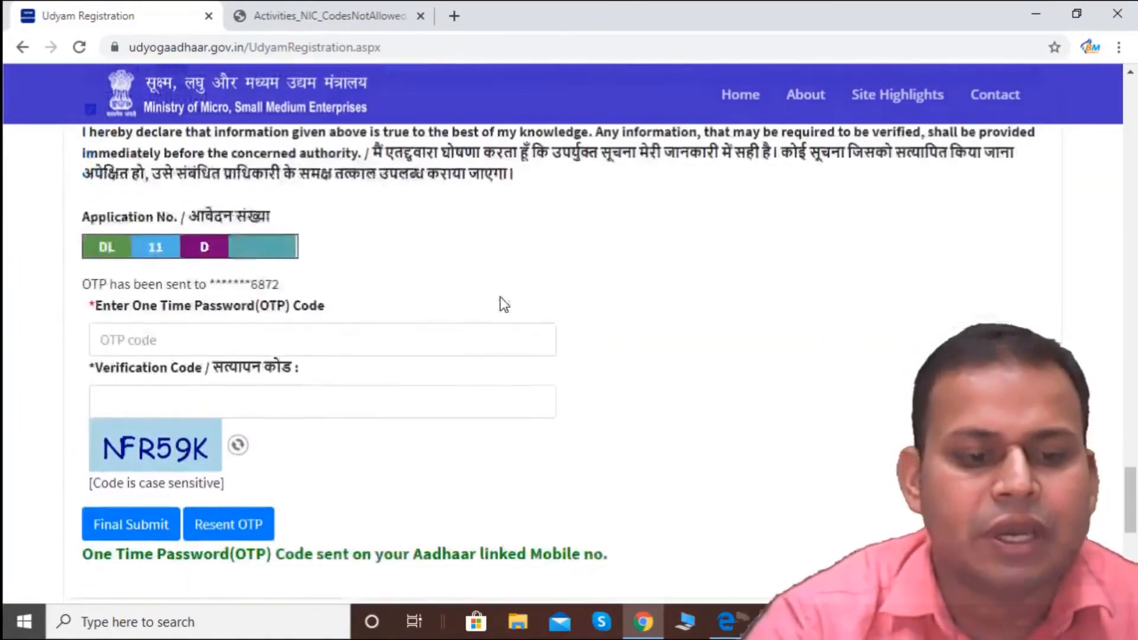
# - Enter the OTP and verification code, confirm the final submission, and select the issued registration number
pyautogui.click(231, 276)
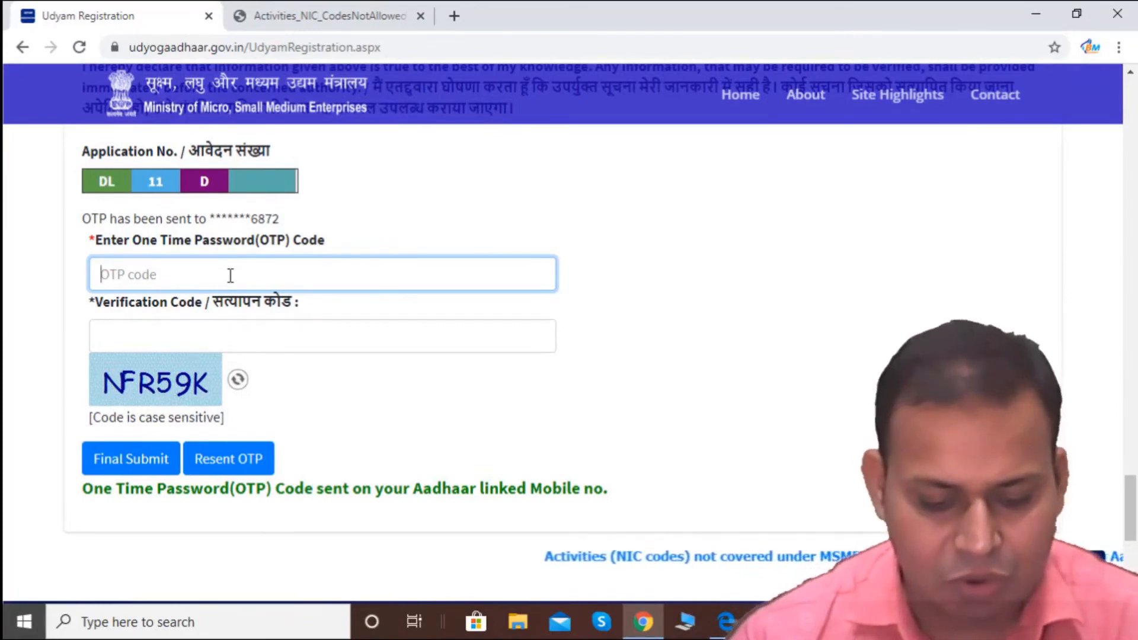
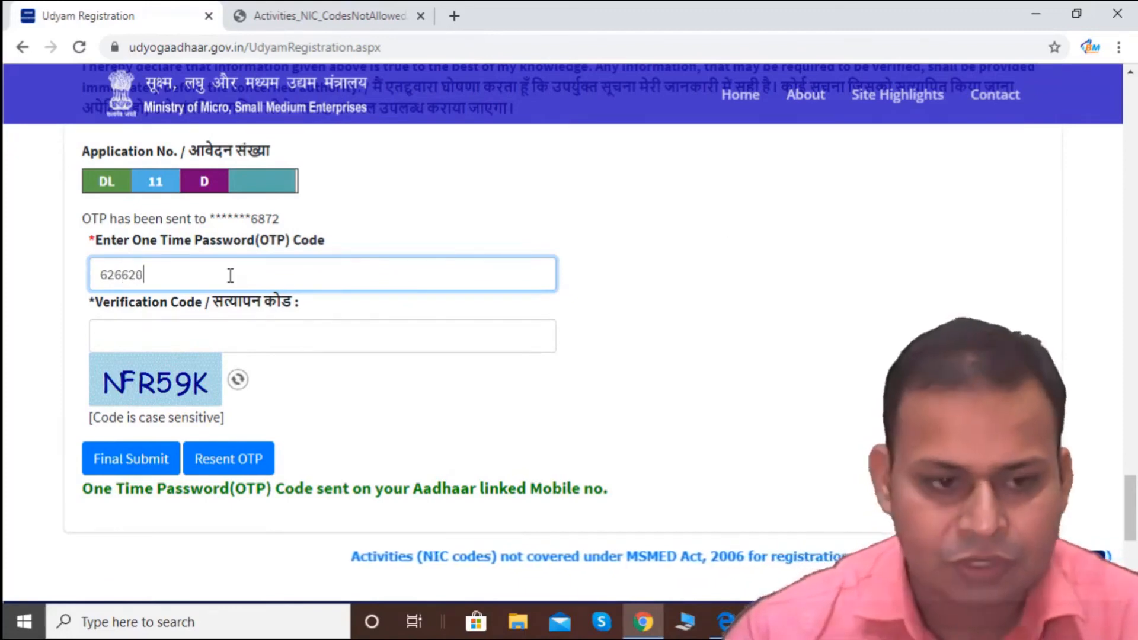
pyautogui.click(238, 338)
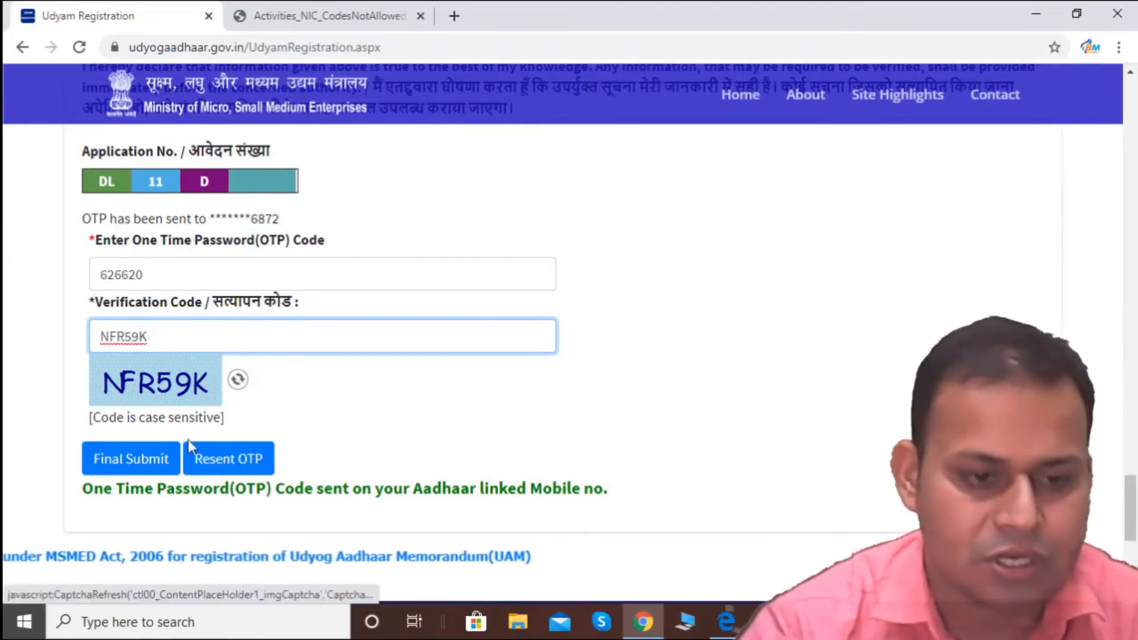
pyautogui.click(124, 463)
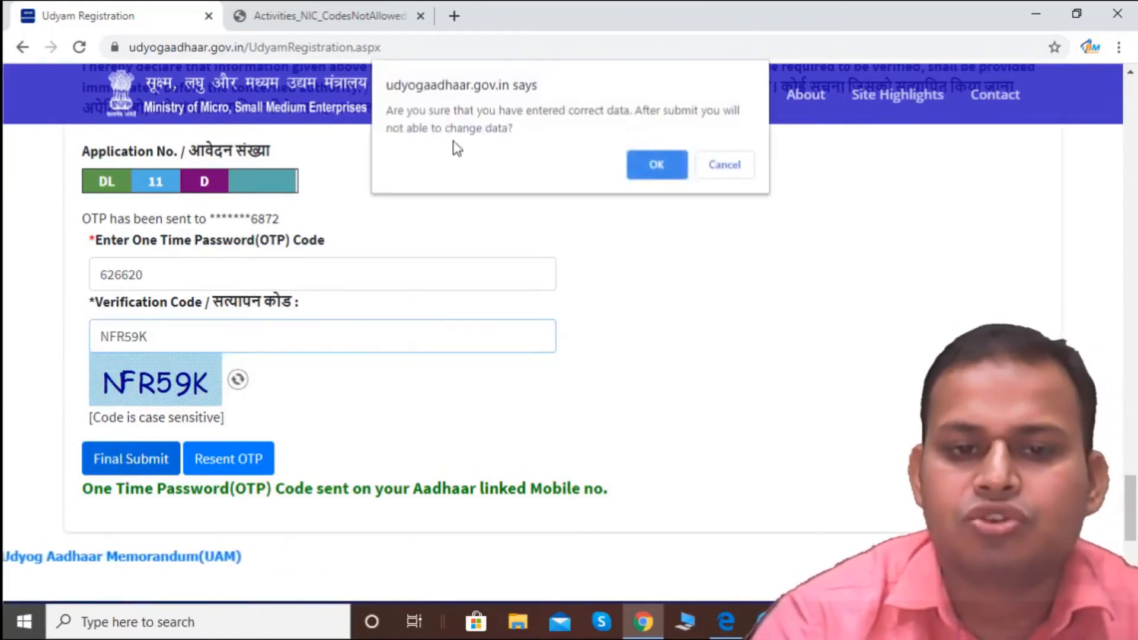
pyautogui.click(657, 166)
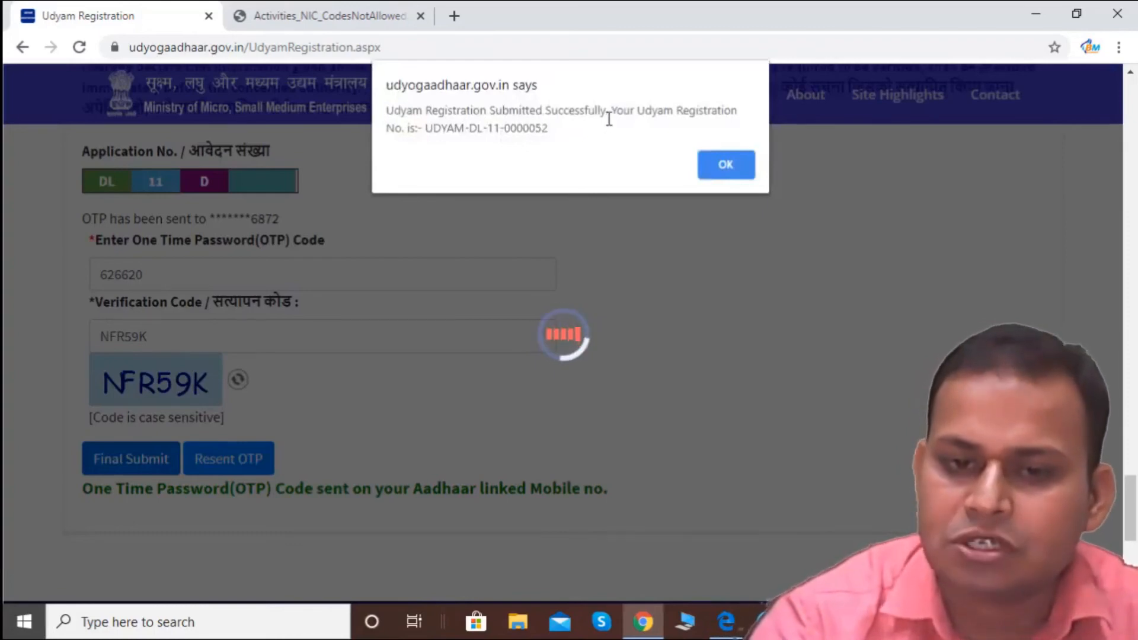
pyautogui.moveTo(426, 128); pyautogui.dragTo(551, 129)
pyautogui.hotkey('ctrl', 'c')
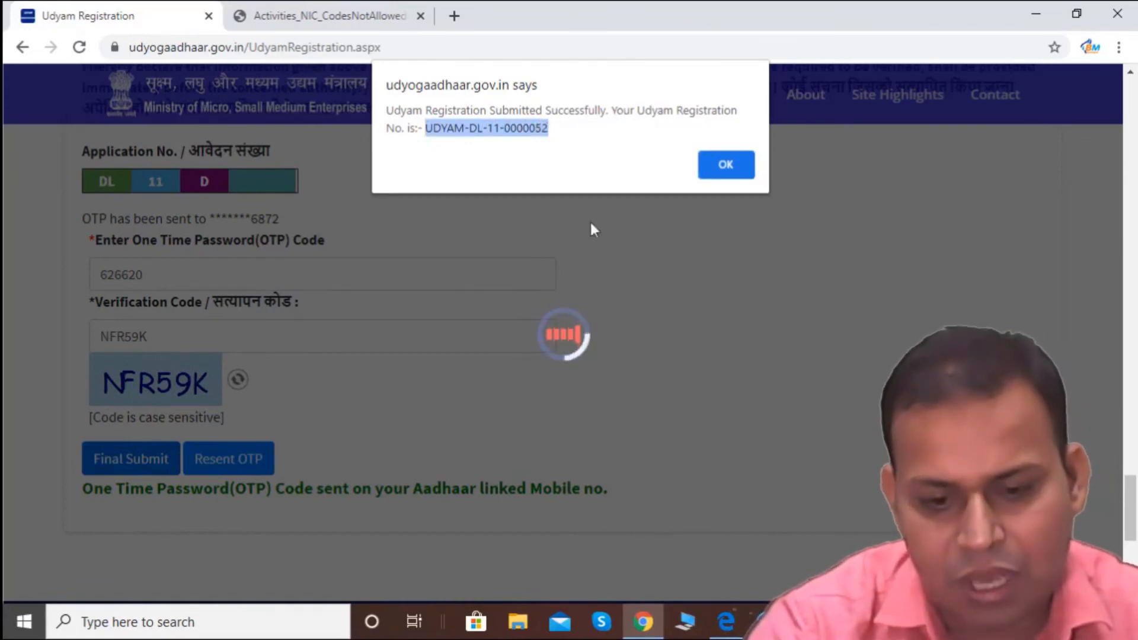
pyautogui.hotkey('alt', 'Tab')
# - Paste the registration number on a new line below the Notepad notes, then minimize Notepad
pyautogui.click(639, 320)
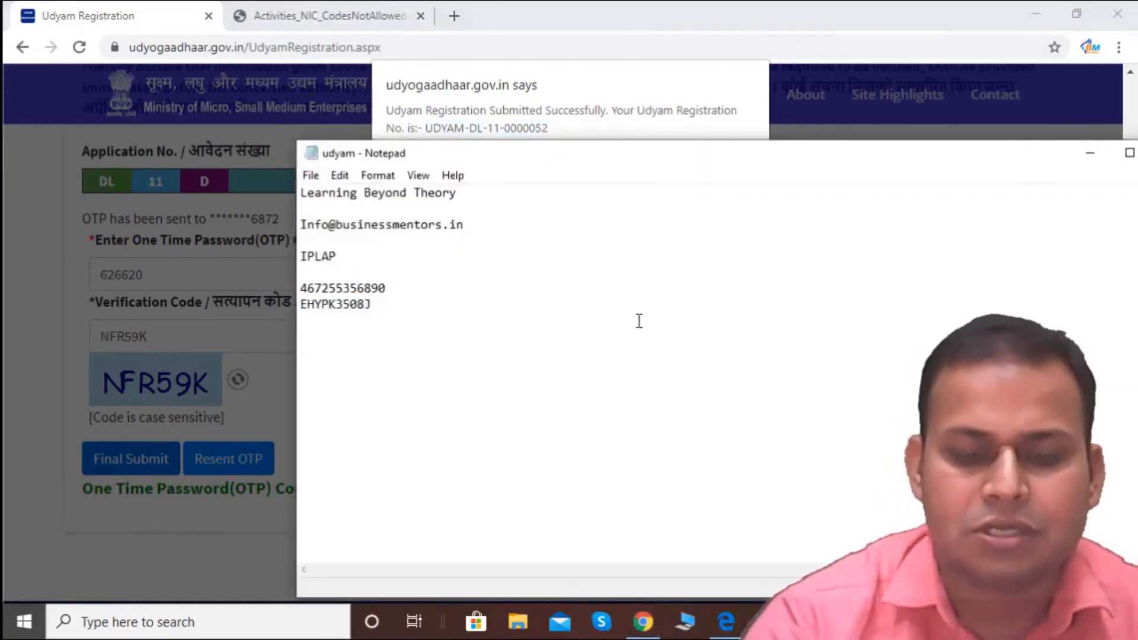
pyautogui.press('Return')
pyautogui.press('Return')
pyautogui.hotkey('ctrl', 'v')
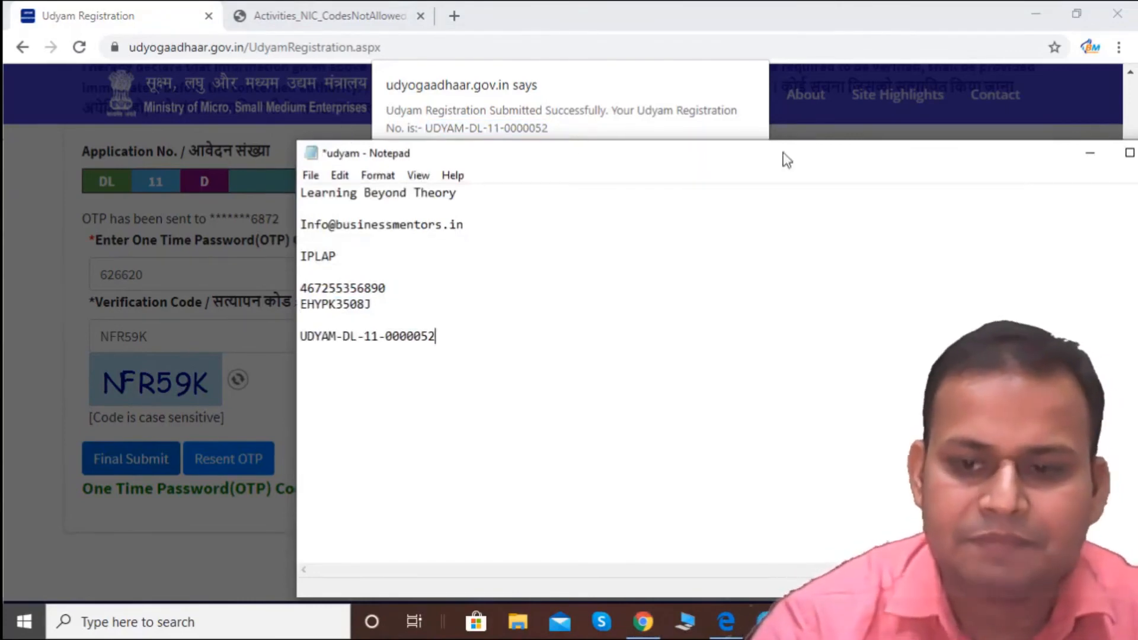
pyautogui.click(1086, 151)
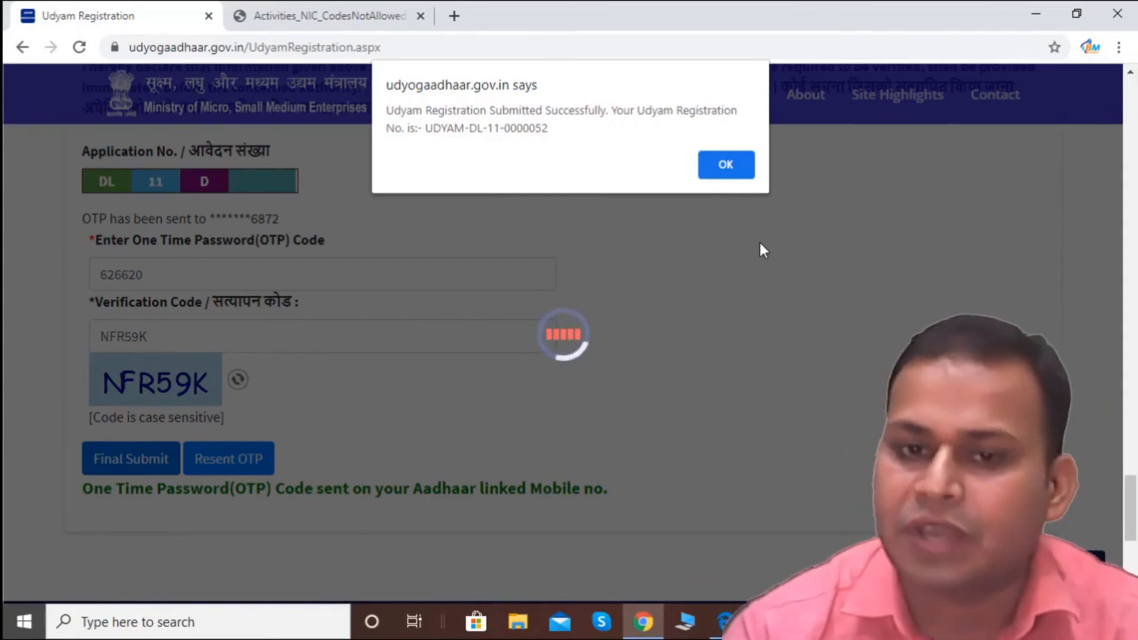
# - Dismiss the success alert and highlight the registration number on the thank-you page
pyautogui.click(734, 173)
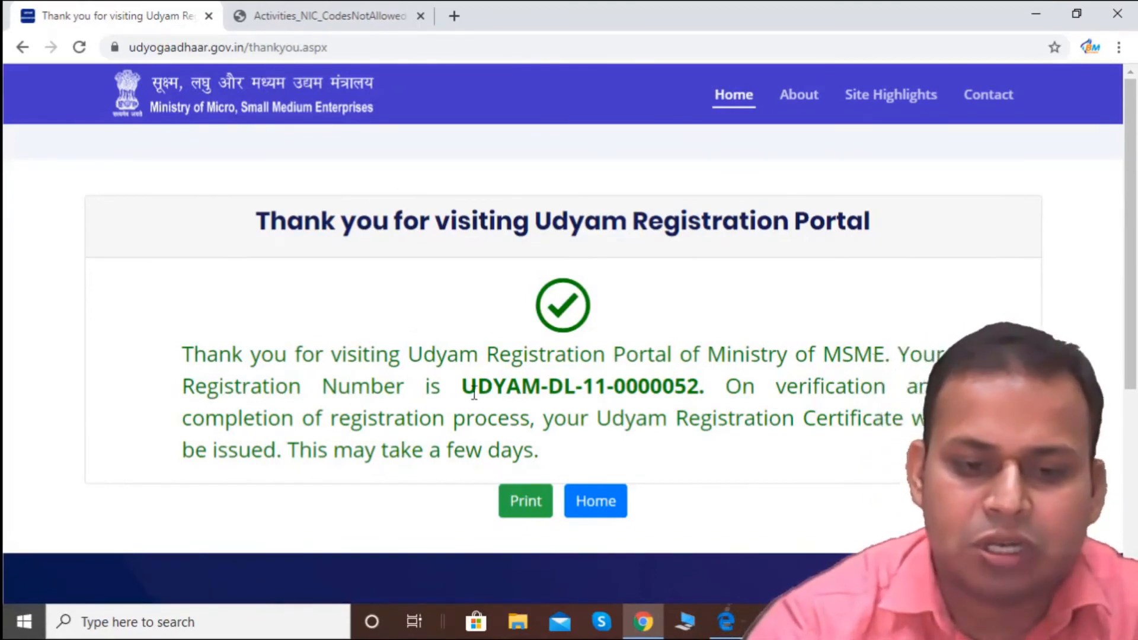
pyautogui.moveTo(466, 388); pyautogui.dragTo(289, 461)
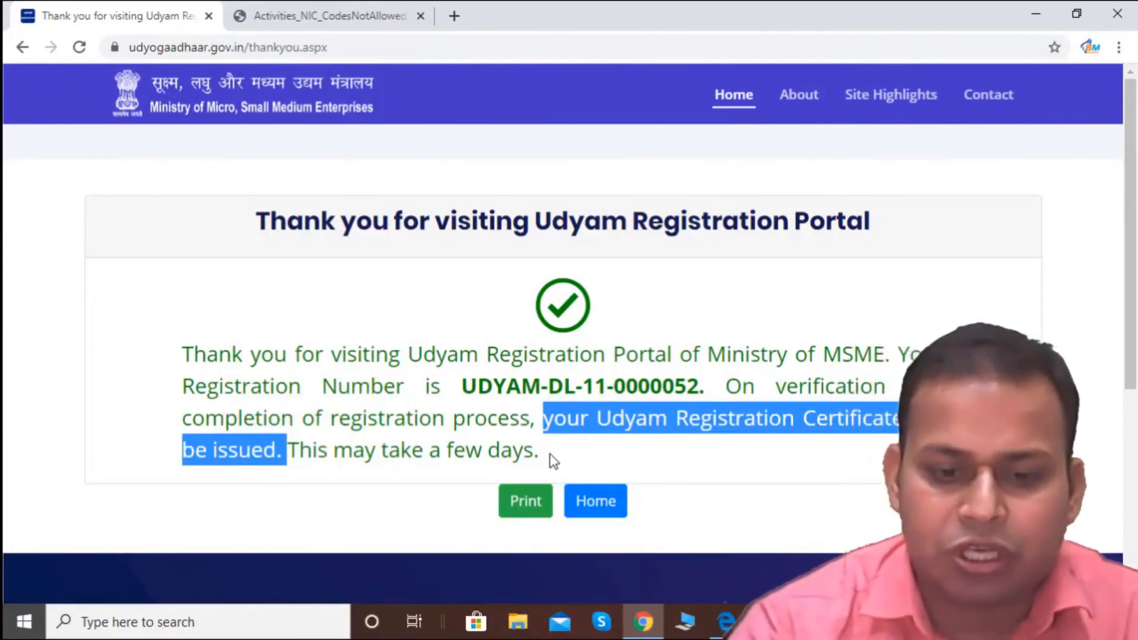
# - Print the thank-you page to PDF and save it on the Desktop under the default name
pyautogui.click(524, 501)
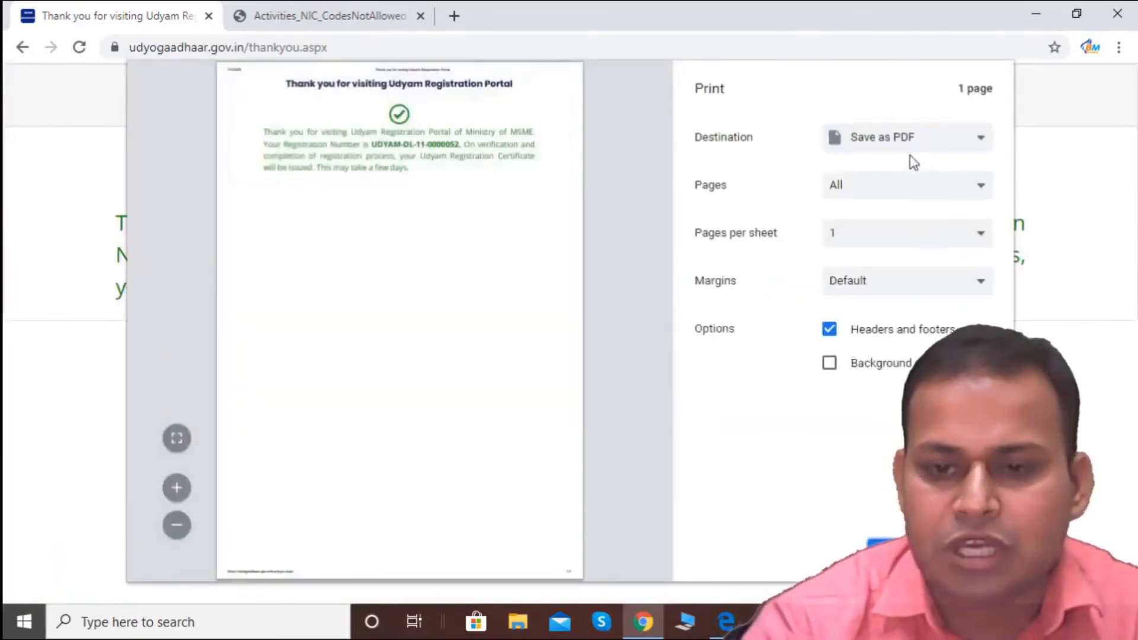
pyautogui.click(896, 550)
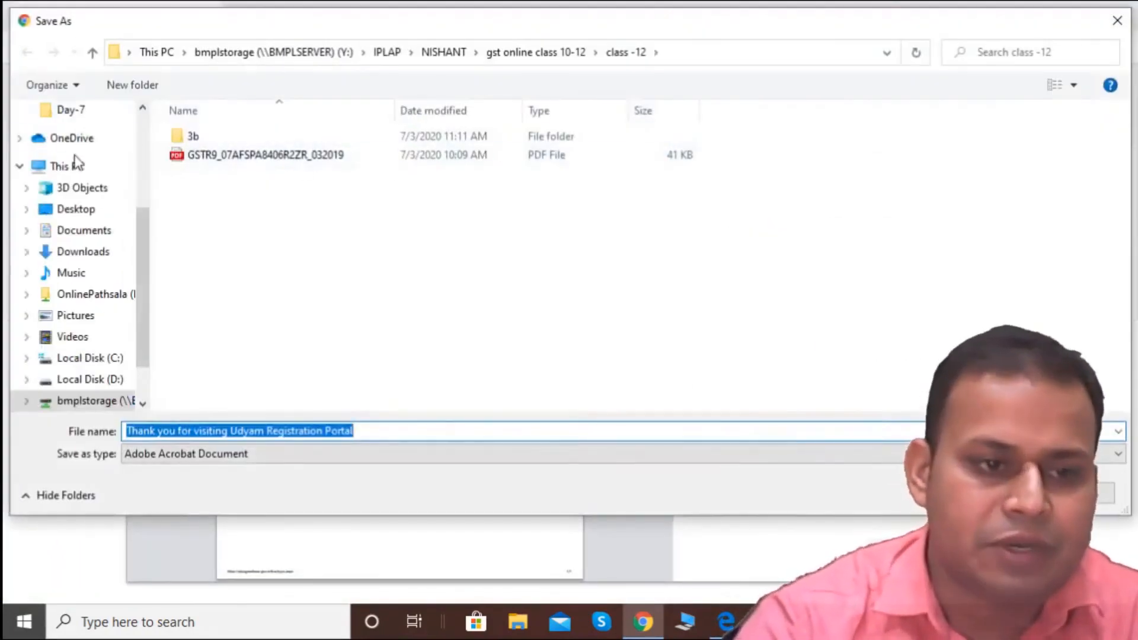
pyautogui.click(76, 209)
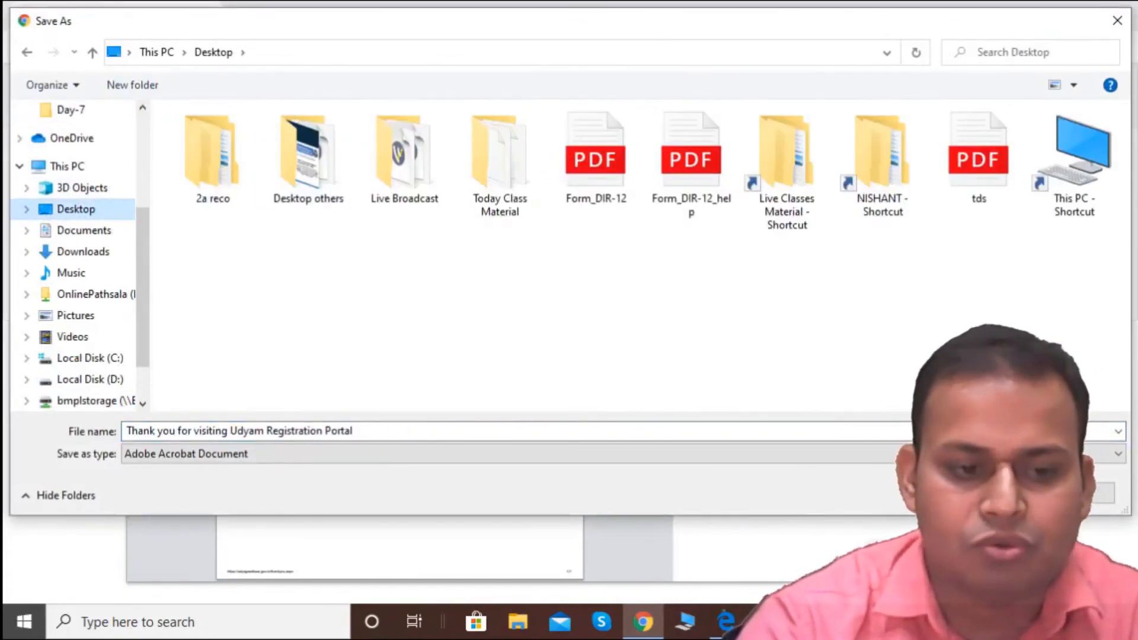
pyautogui.click(991, 493)
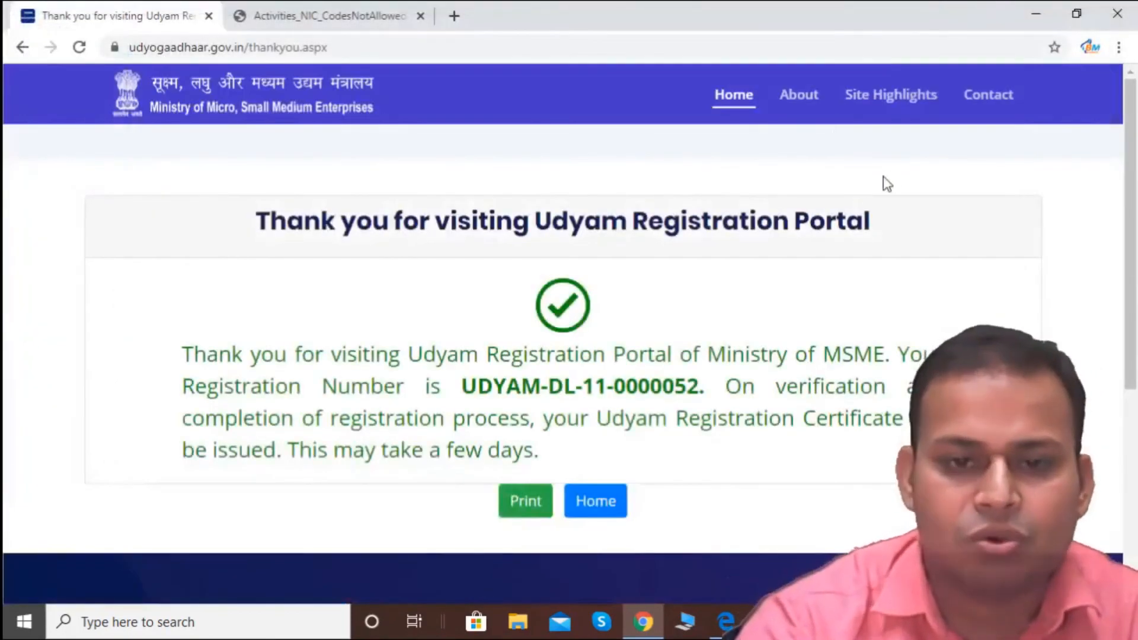